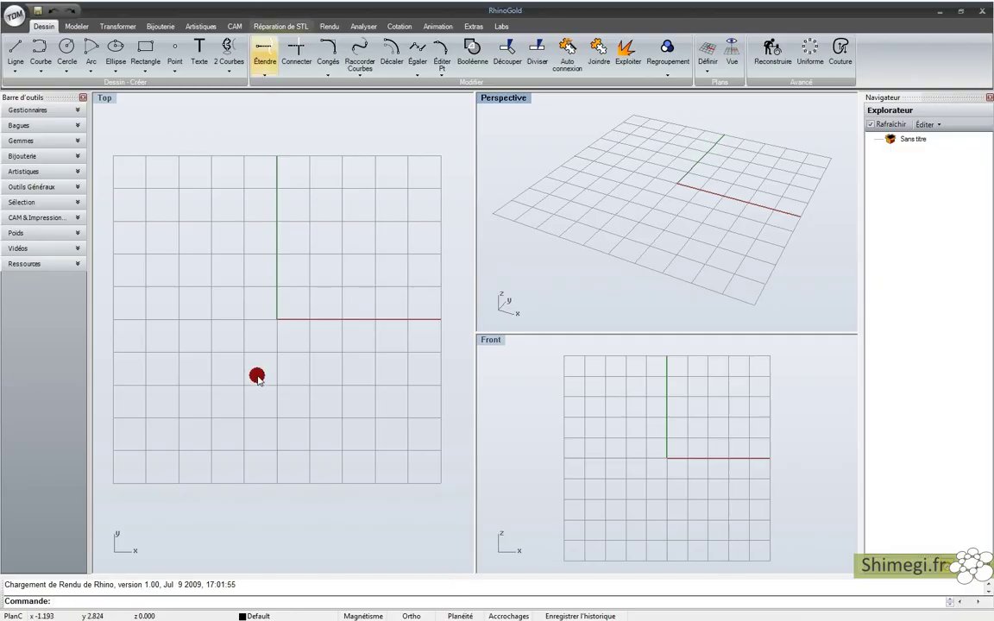
Step: Hide the Navigateur explorer and display it again
click(989, 97)
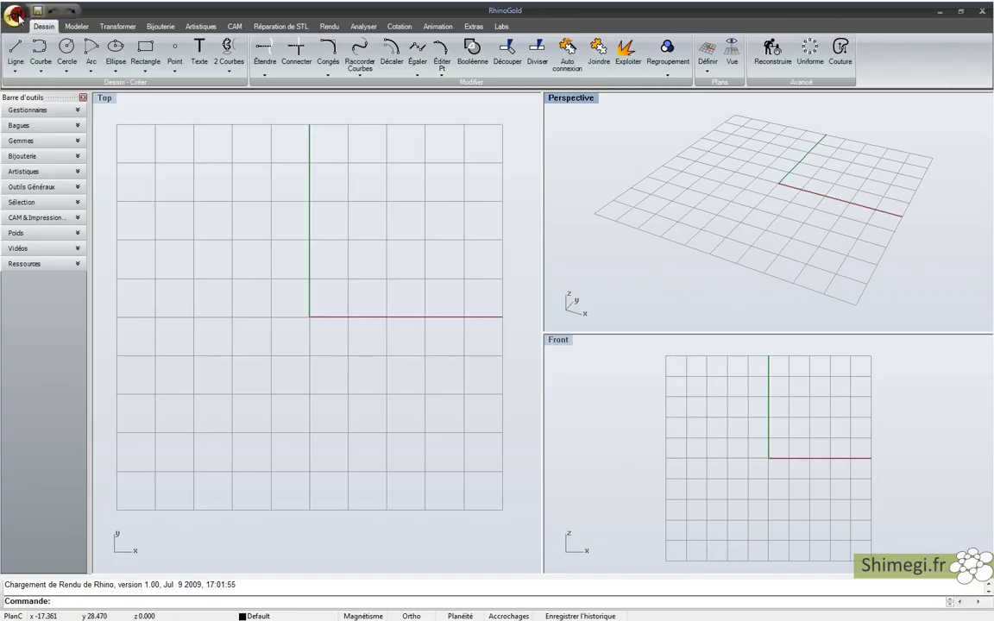
click(16, 19)
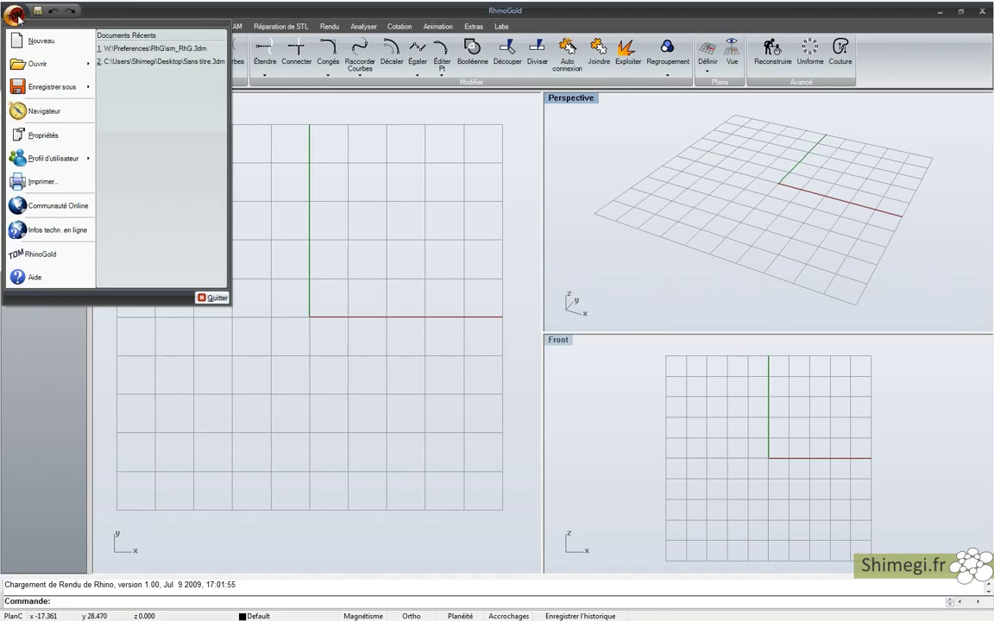
click(38, 39)
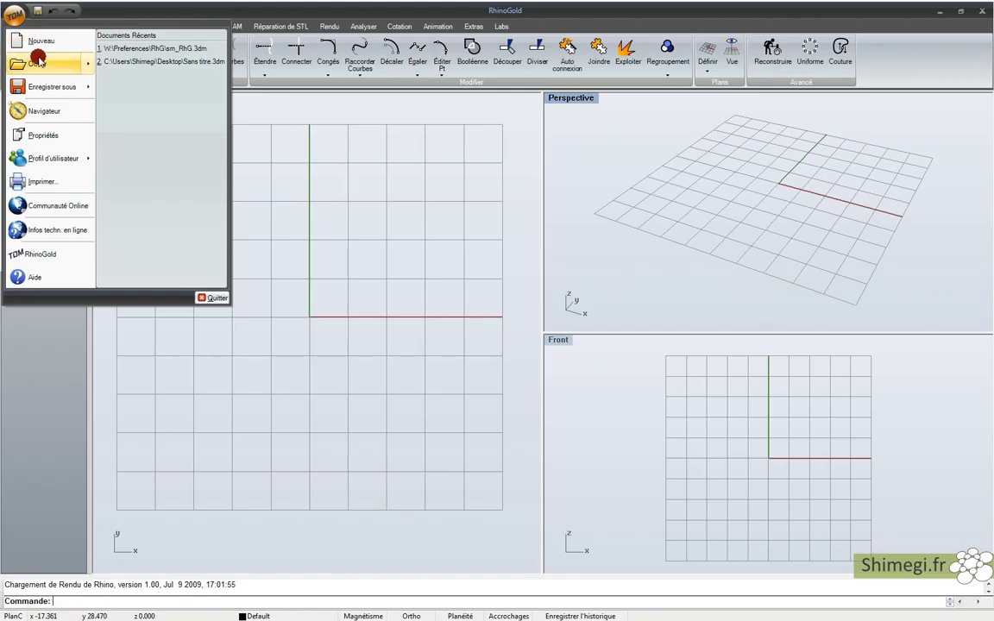
click(54, 114)
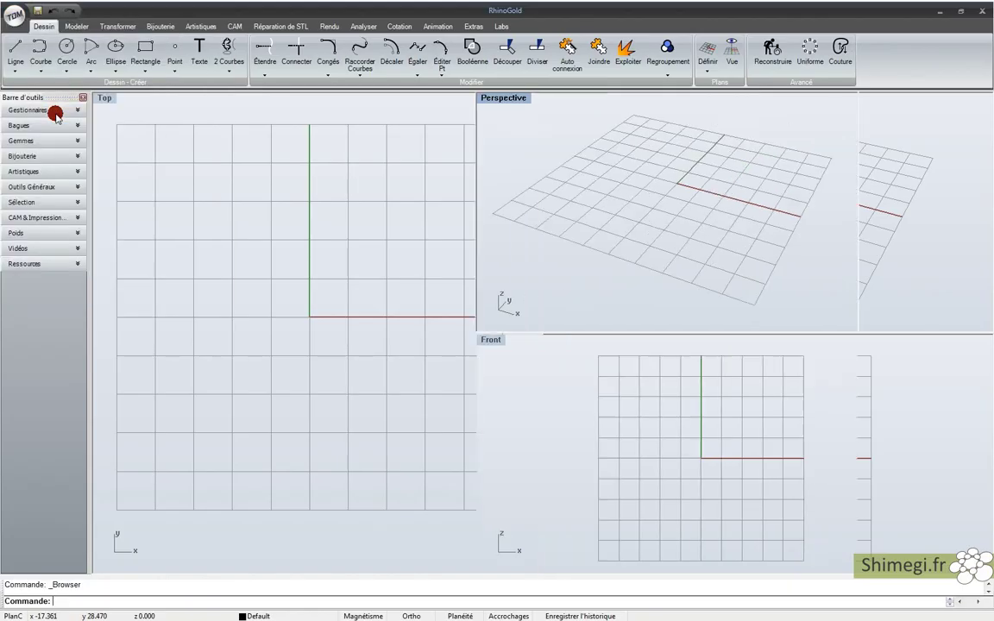
Step: Open the user profile options and examine the language setting
click(14, 16)
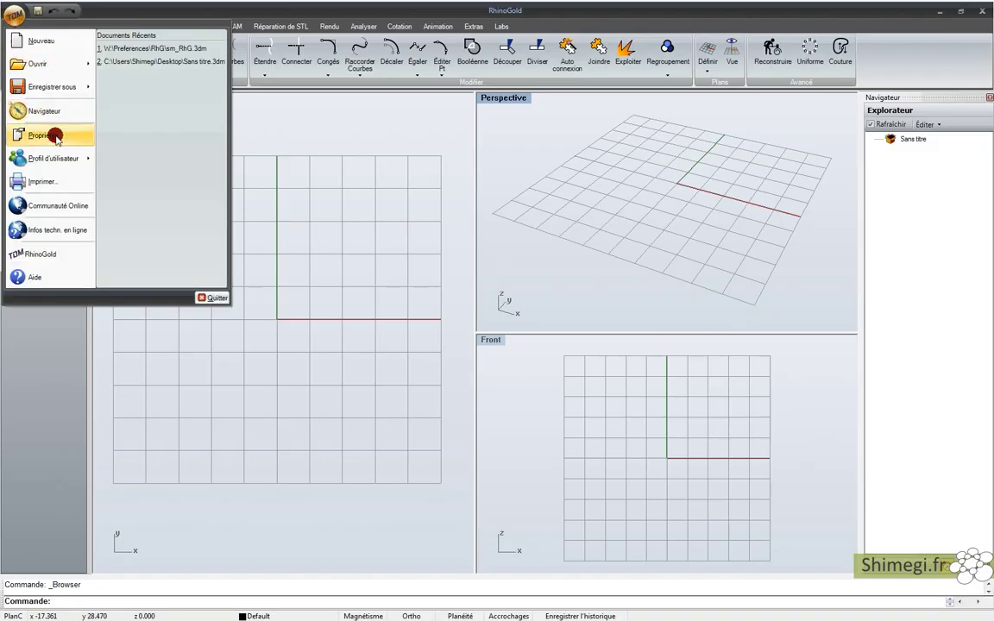
mouse_move(56, 160)
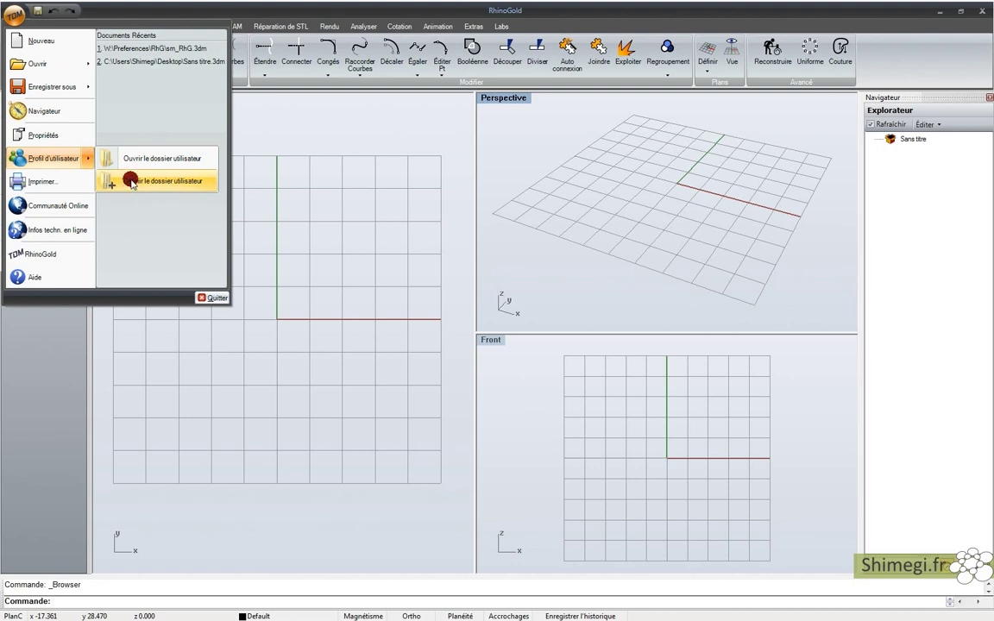
click(36, 160)
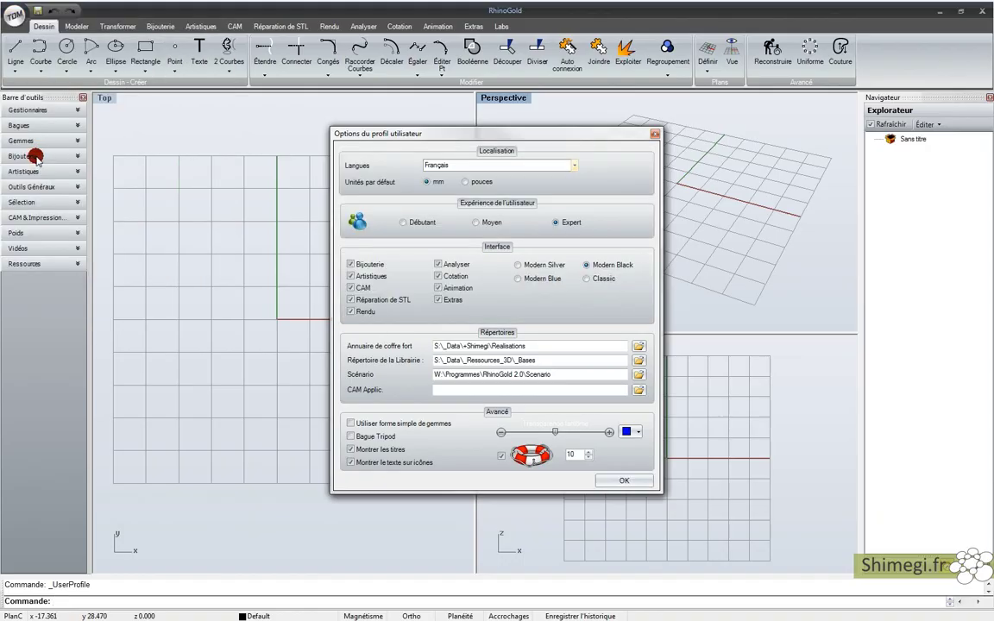
drag(365, 132, 350, 114)
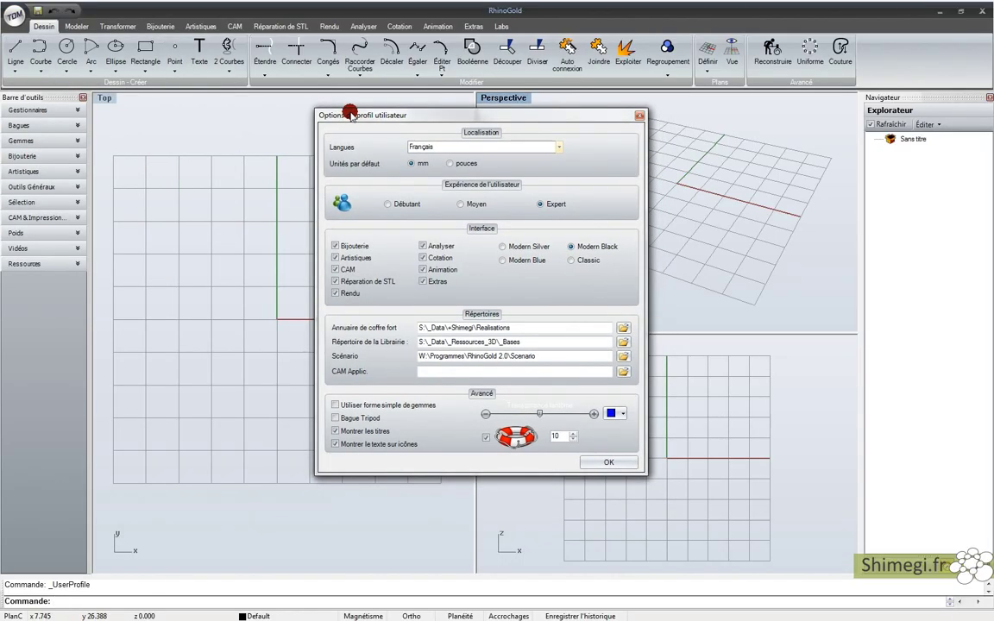
click(560, 151)
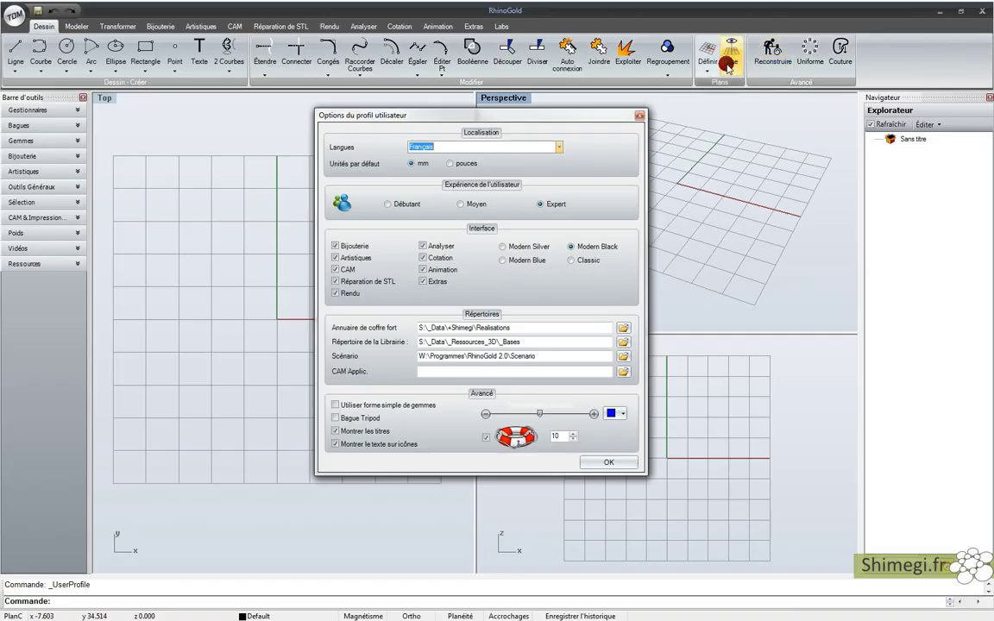
Step: Set the user experience level to Débutant, accept the profile options and restart the program as a RhinoGold user
click(388, 204)
click(460, 205)
click(556, 205)
click(393, 205)
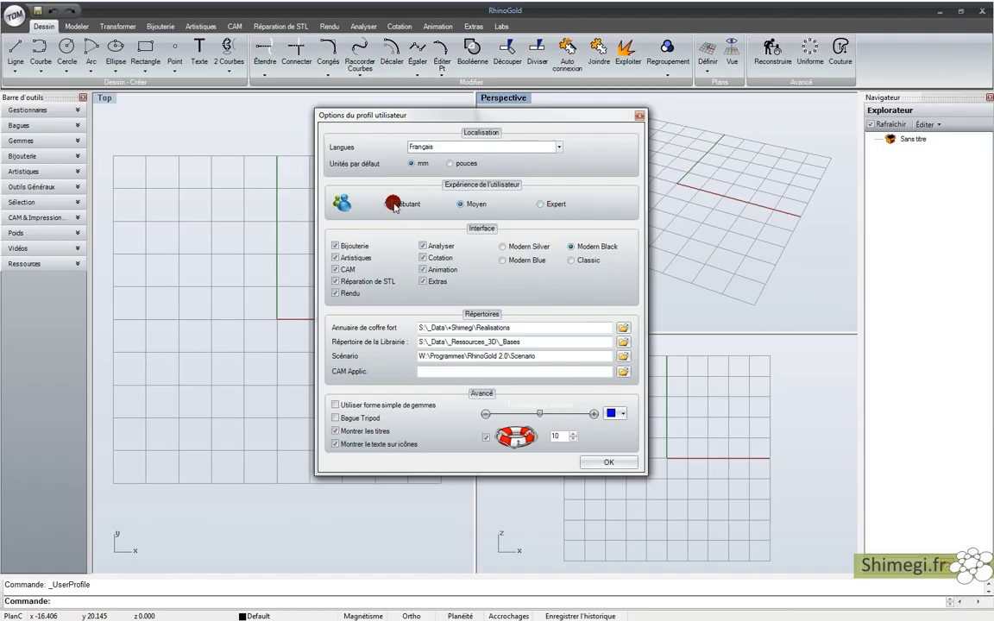
click(596, 463)
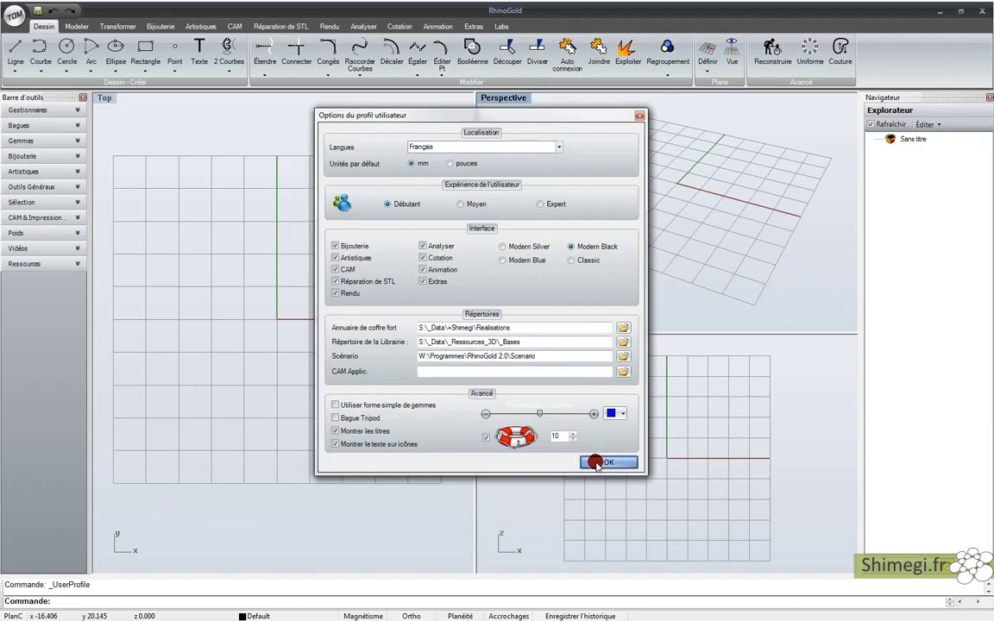
click(591, 329)
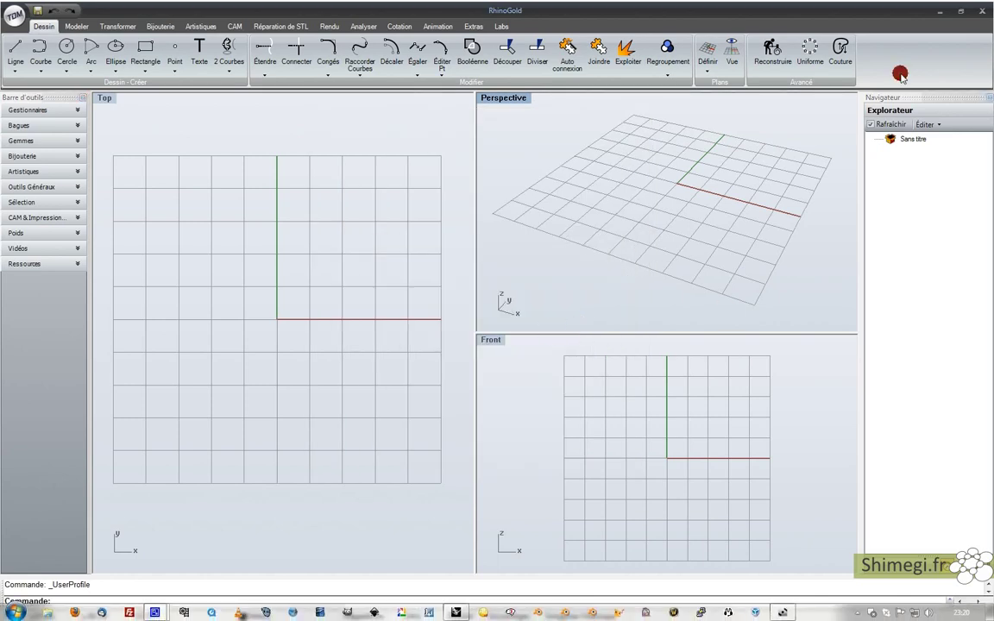
click(978, 14)
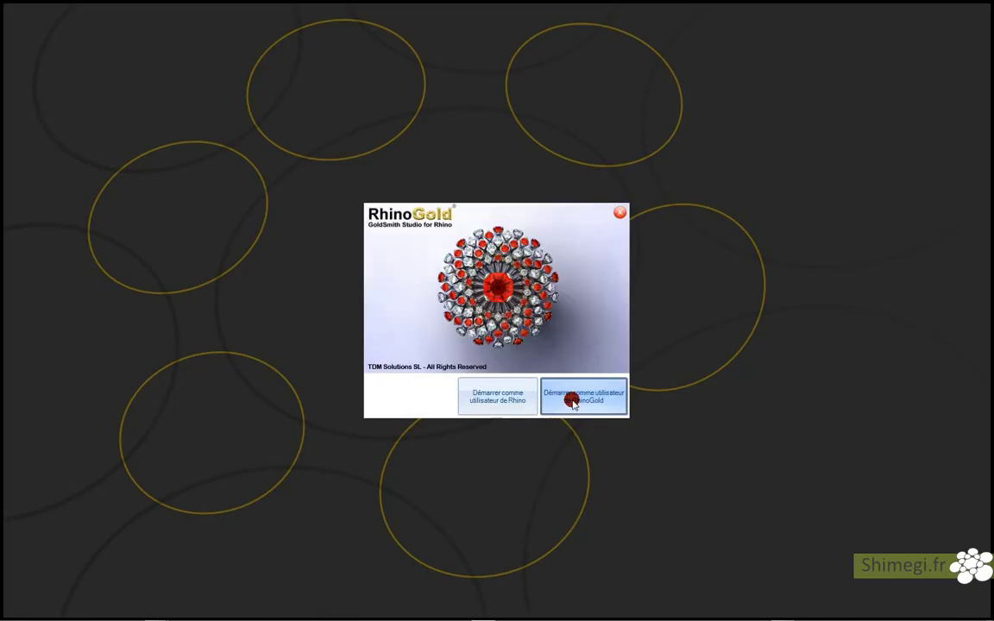
click(572, 402)
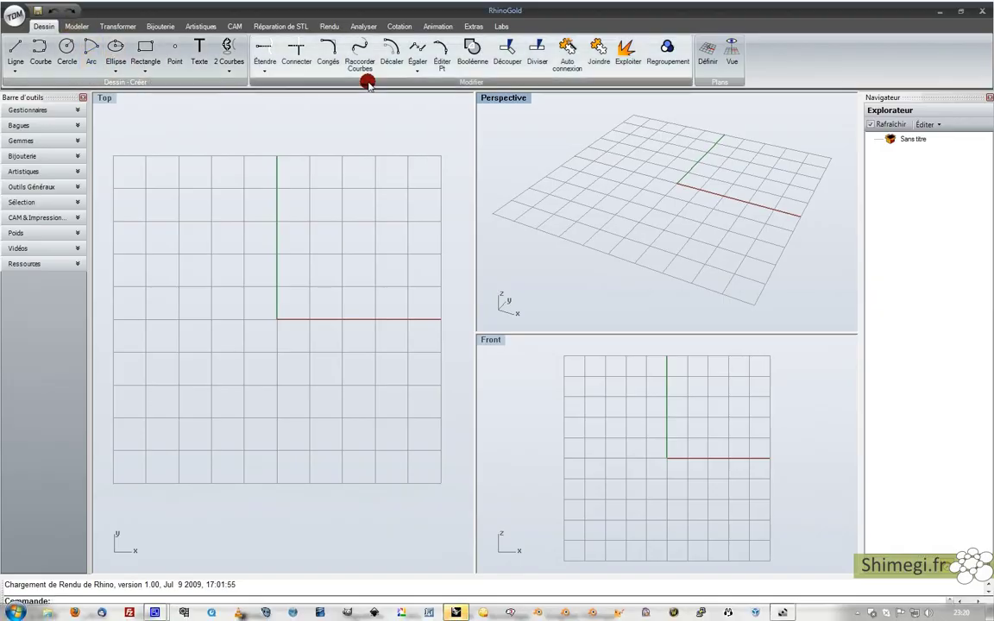
Step: Reopen the user profile options and set the user experience level to Expert
click(14, 16)
click(52, 158)
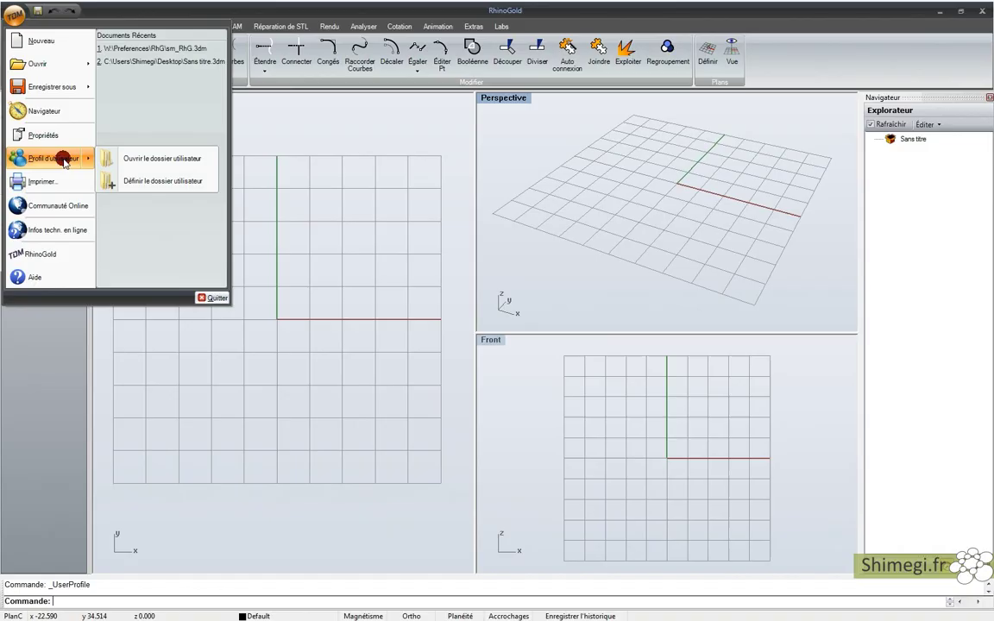
click(555, 222)
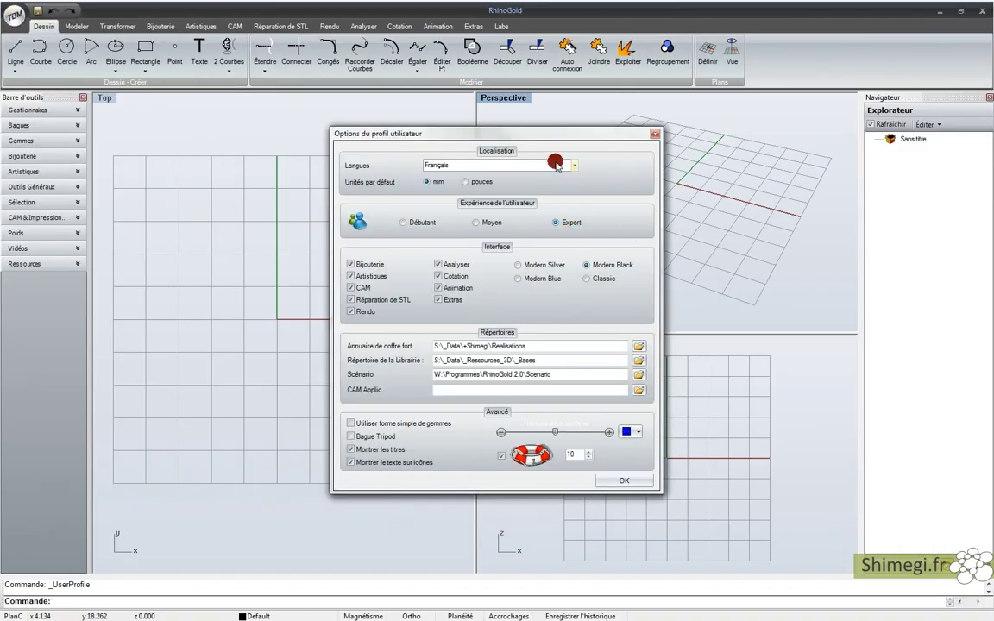
Step: Examine the directory settings for the vault, library, scenario and CAM application in the profile options
drag(536, 135, 576, 95)
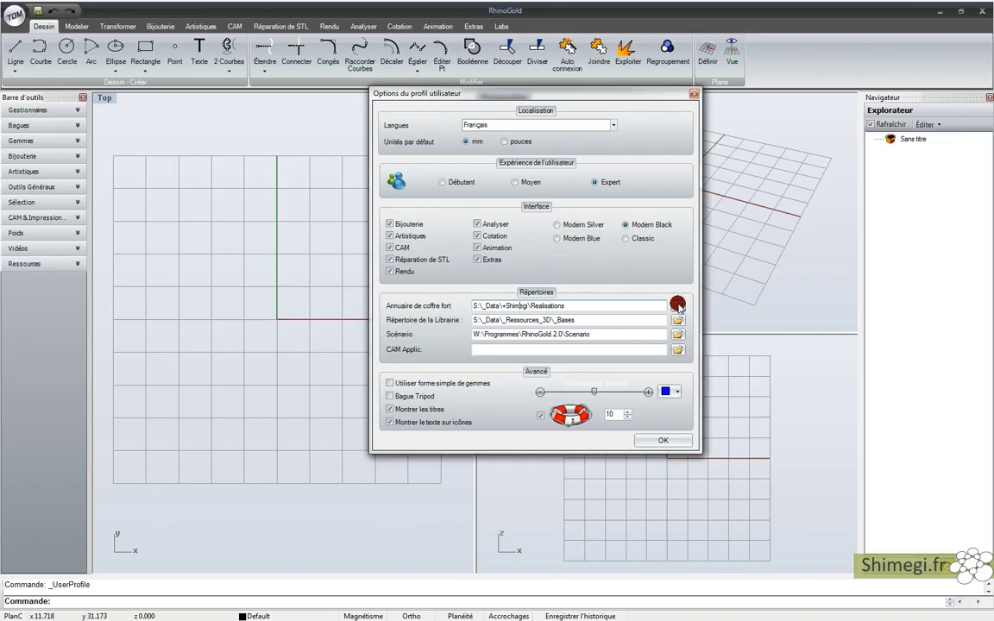
click(656, 319)
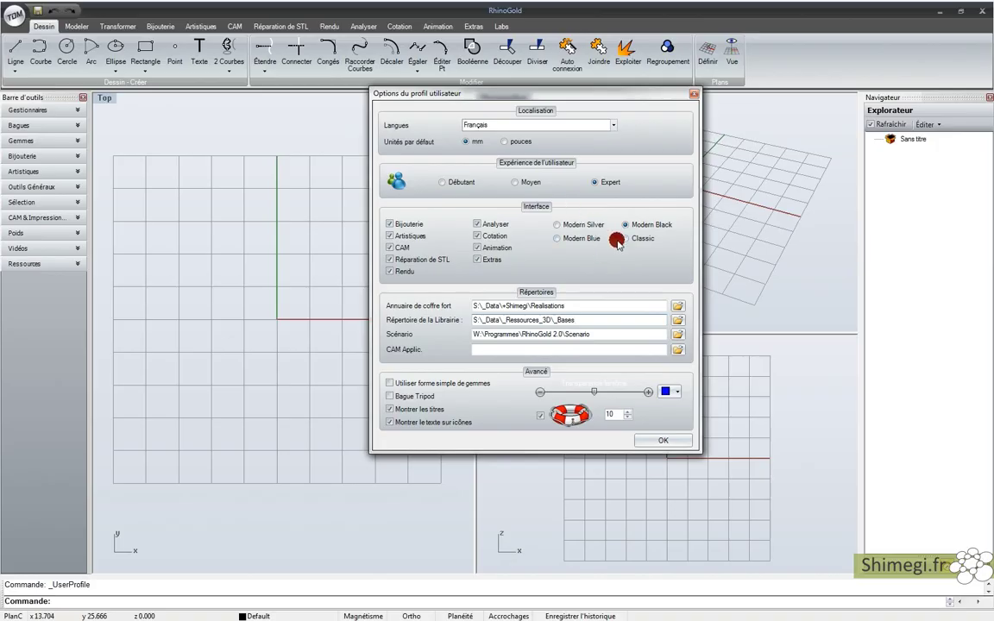
click(642, 335)
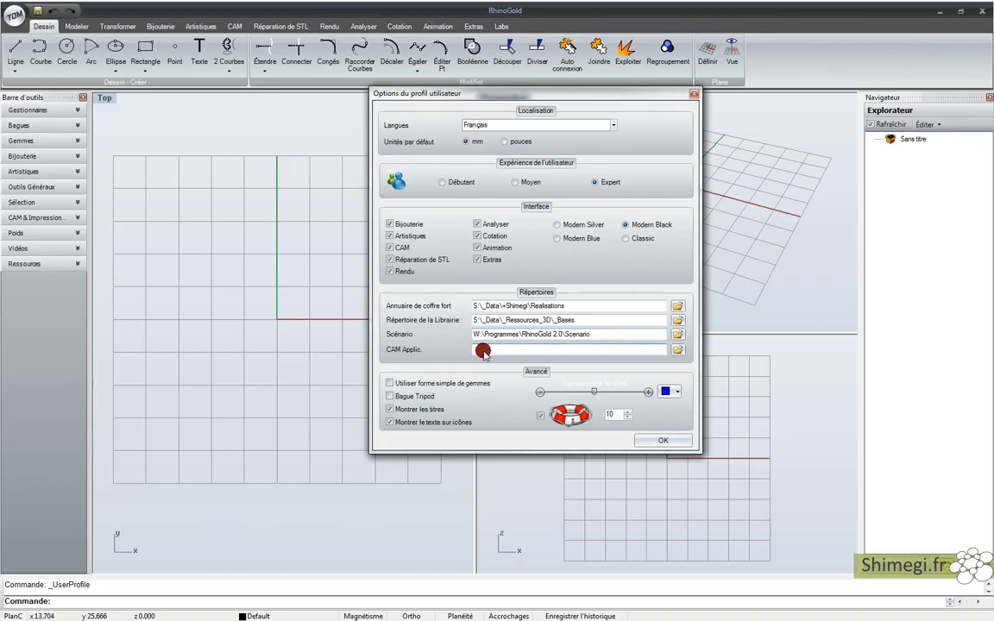
click(635, 349)
drag(462, 85, 301, 129)
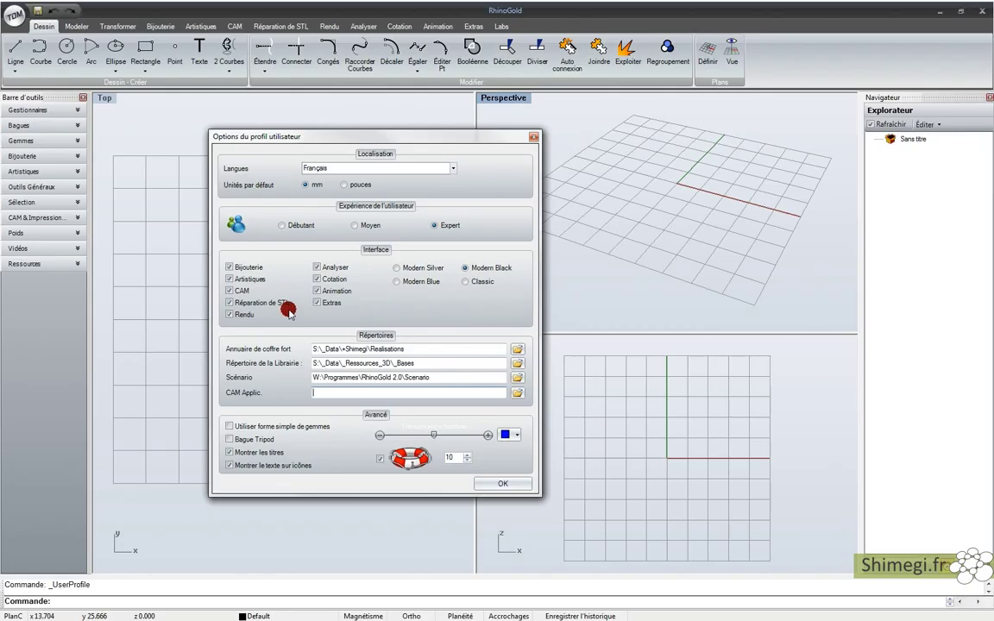
Step: Try the simple gem shape option, switch it off again and enable the Bague Tripod option
click(231, 427)
click(270, 427)
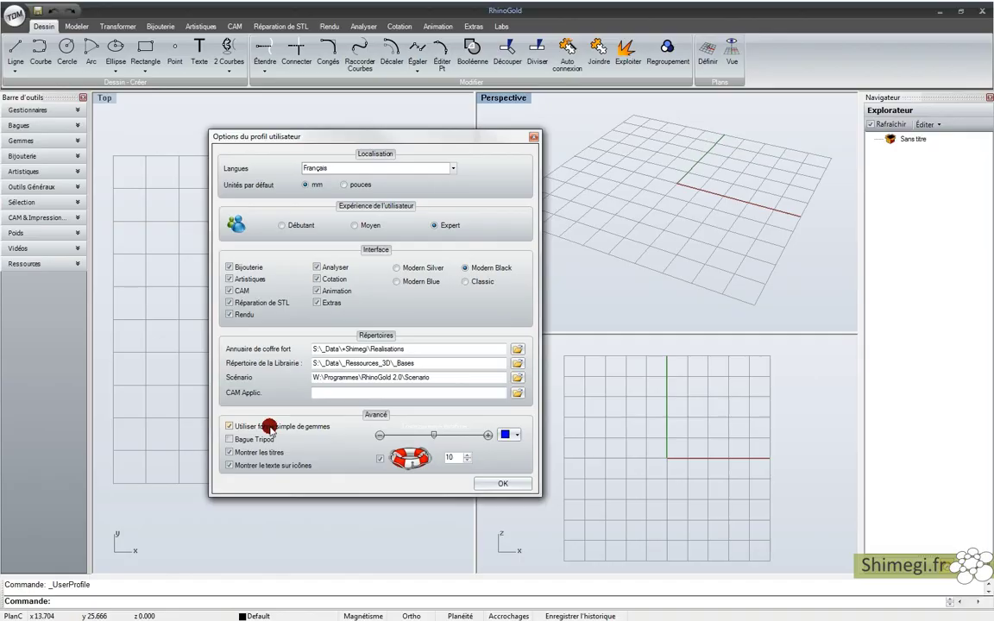
click(241, 439)
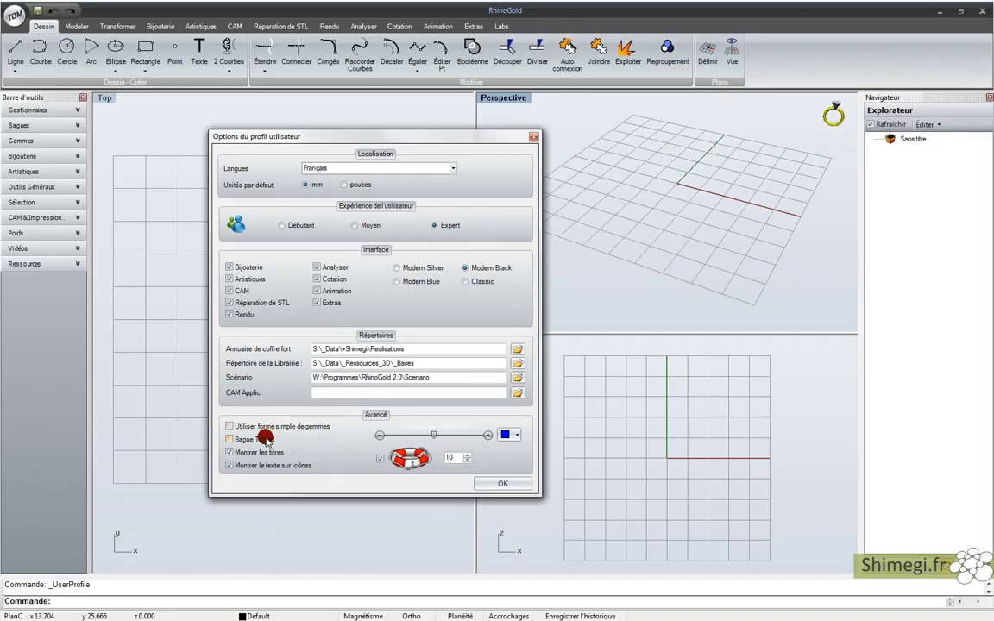
Step: Examine how the ring tripod follows the view orientation in the Perspective, Top and Front viewports
right_drag(721, 157, 759, 128)
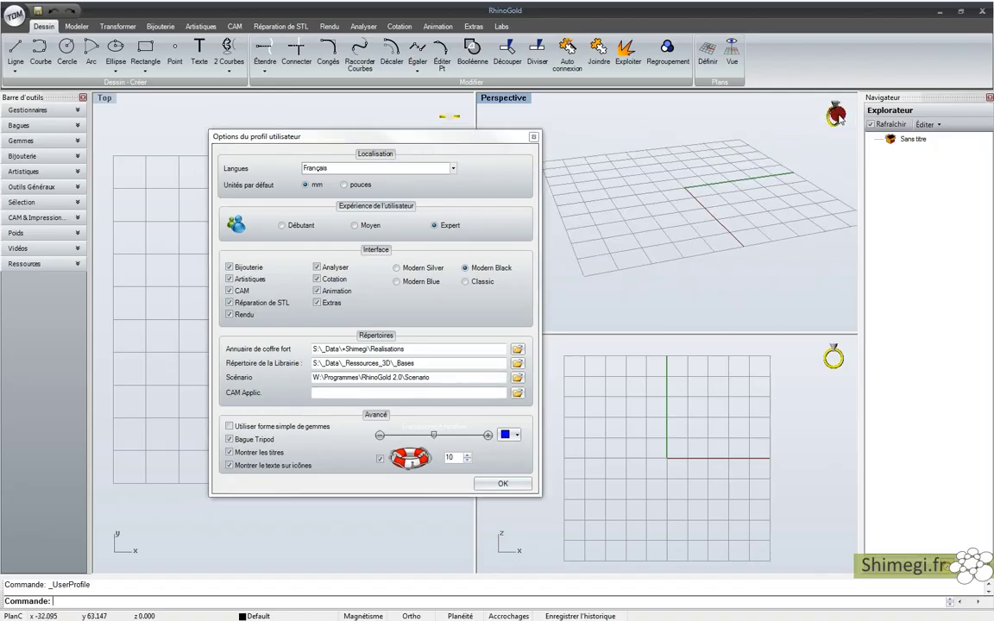
right_drag(833, 138, 489, 142)
drag(488, 142, 808, 158)
right_drag(390, 200, 422, 173)
drag(553, 153, 164, 152)
mouse_move(607, 405)
right_down()
mouse_move(566, 388)
mouse_move(588, 421)
mouse_move(595, 410)
right_up()
drag(349, 146, 502, 148)
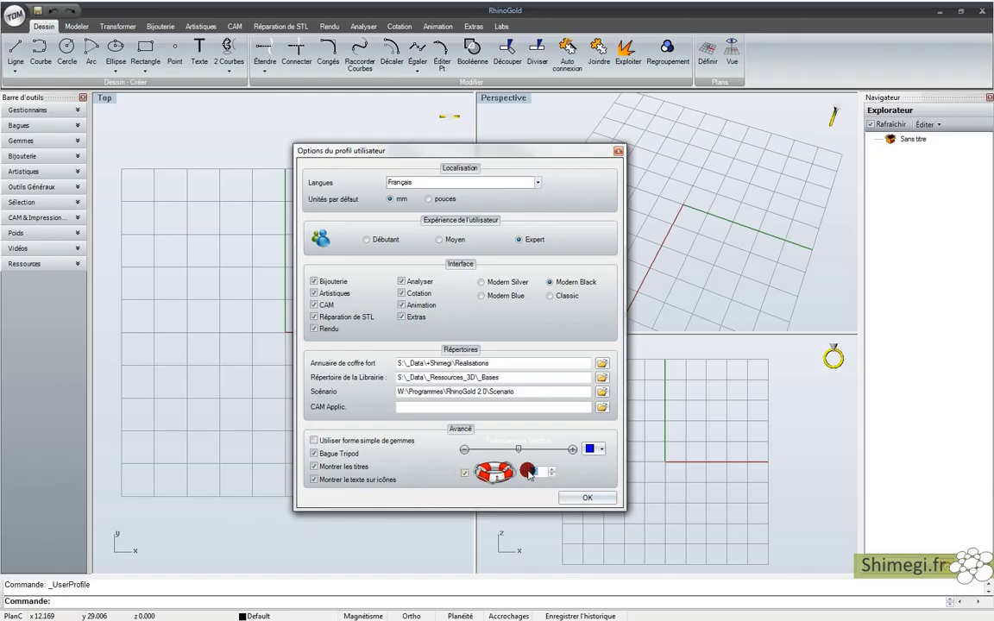
Step: Set the colour in the Avancé profile settings to black and accept the user profile options
click(464, 474)
click(464, 475)
click(544, 470)
click(594, 449)
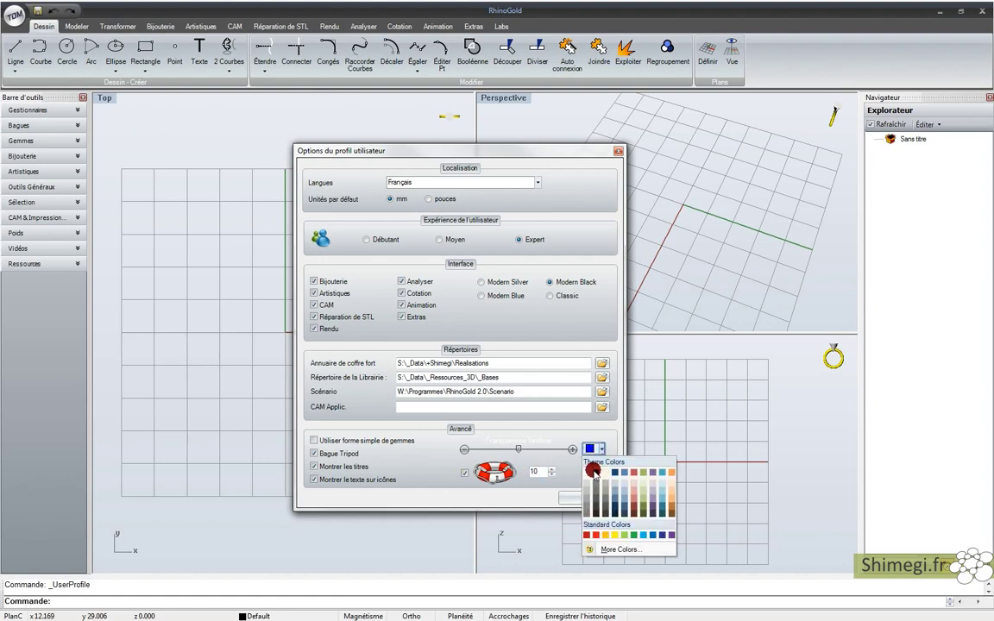
click(593, 471)
click(589, 498)
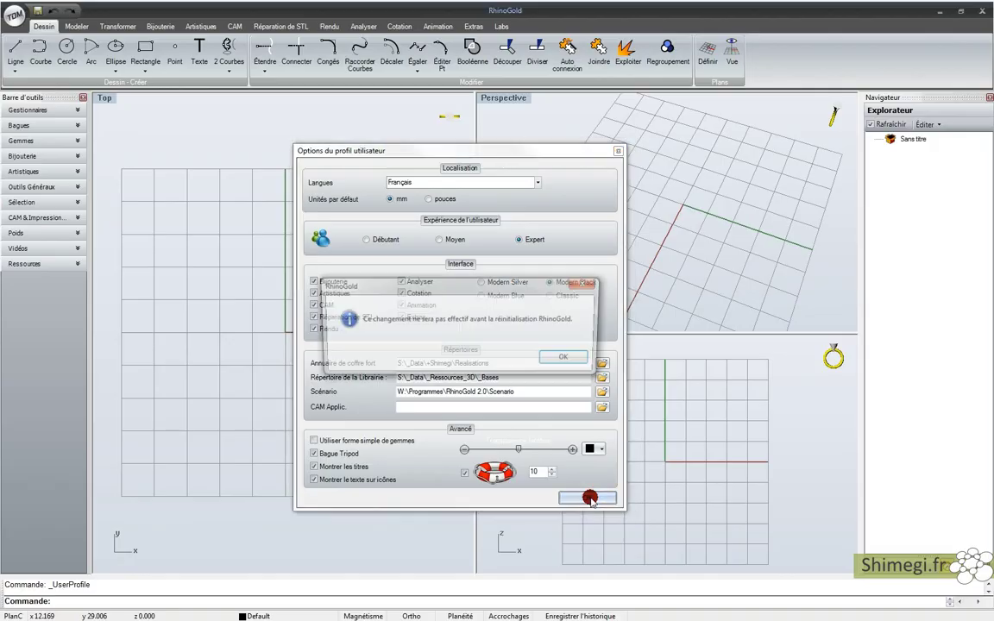
click(569, 358)
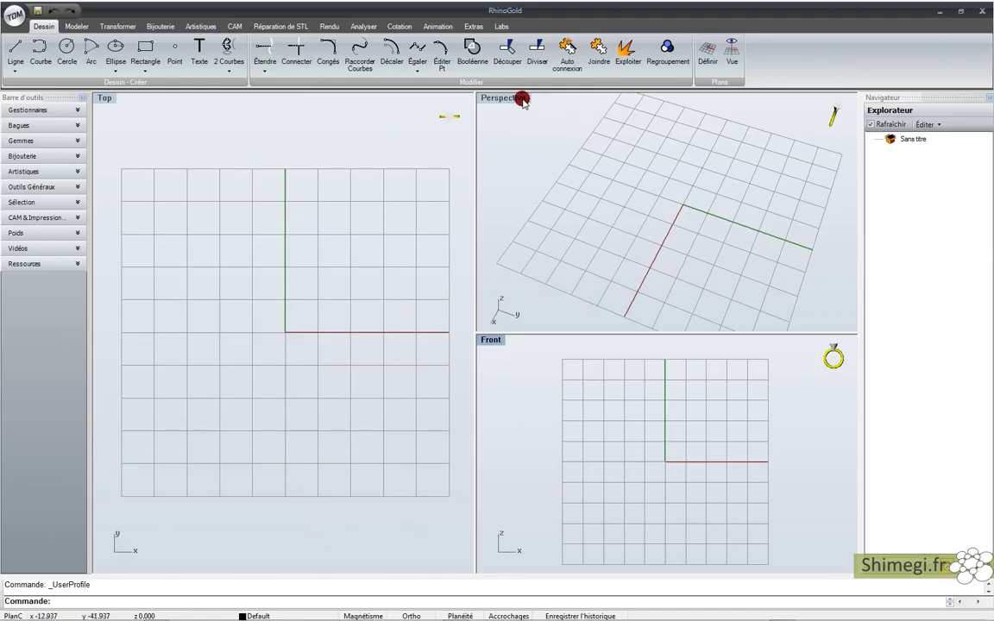
mouse_move(558, 202)
right_down()
mouse_move(559, 133)
mouse_move(560, 165)
mouse_move(535, 148)
right_up()
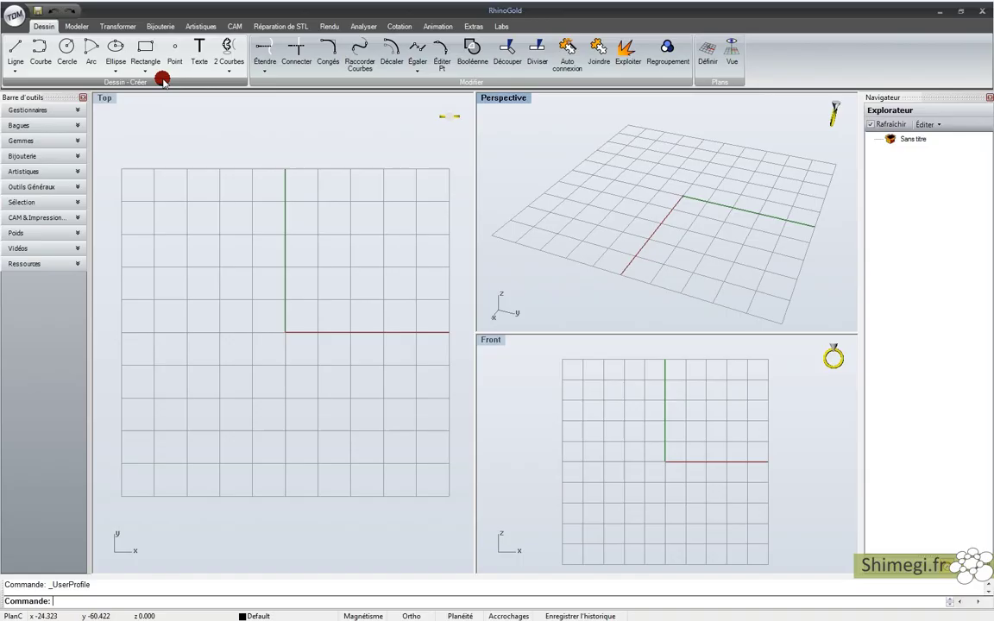
Step: Examine the tool categories from Dessin through Modeler, Transformer, Bijouterie, Artistiques, CAM, Réparation de STL and Analyser to Cotation
click(16, 15)
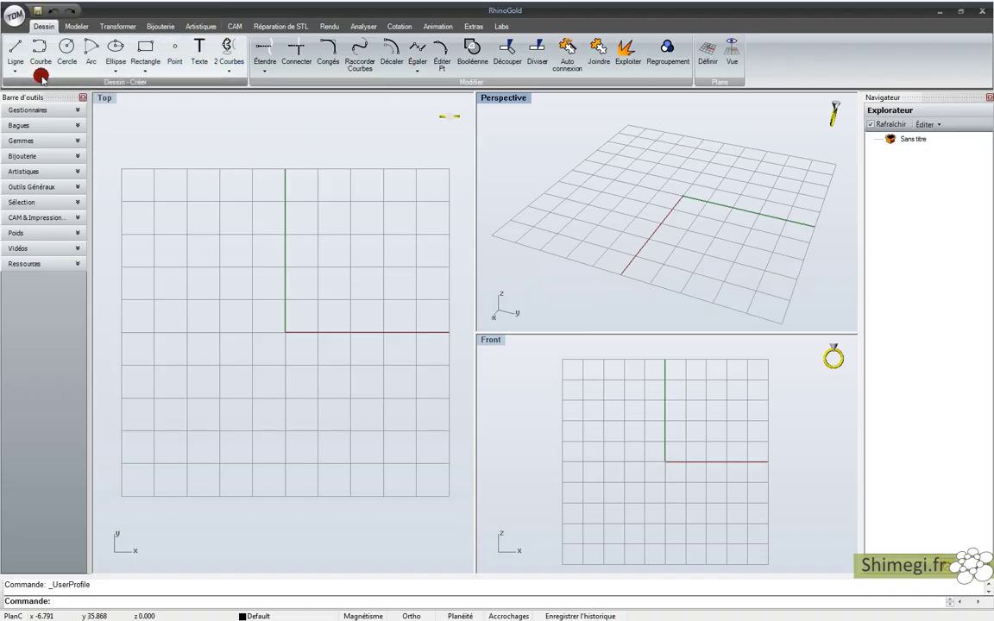
click(85, 27)
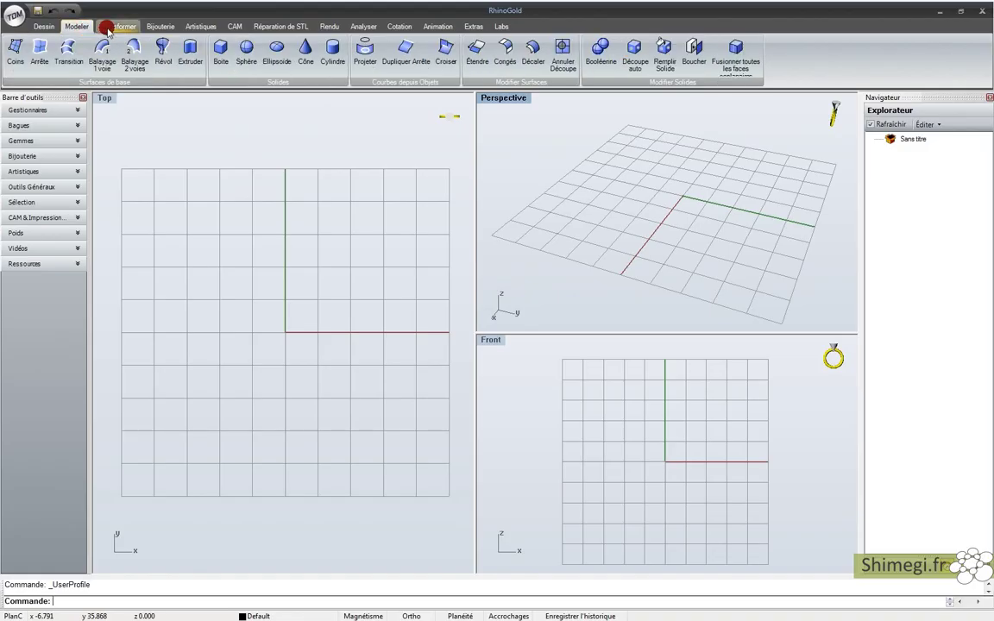
click(129, 26)
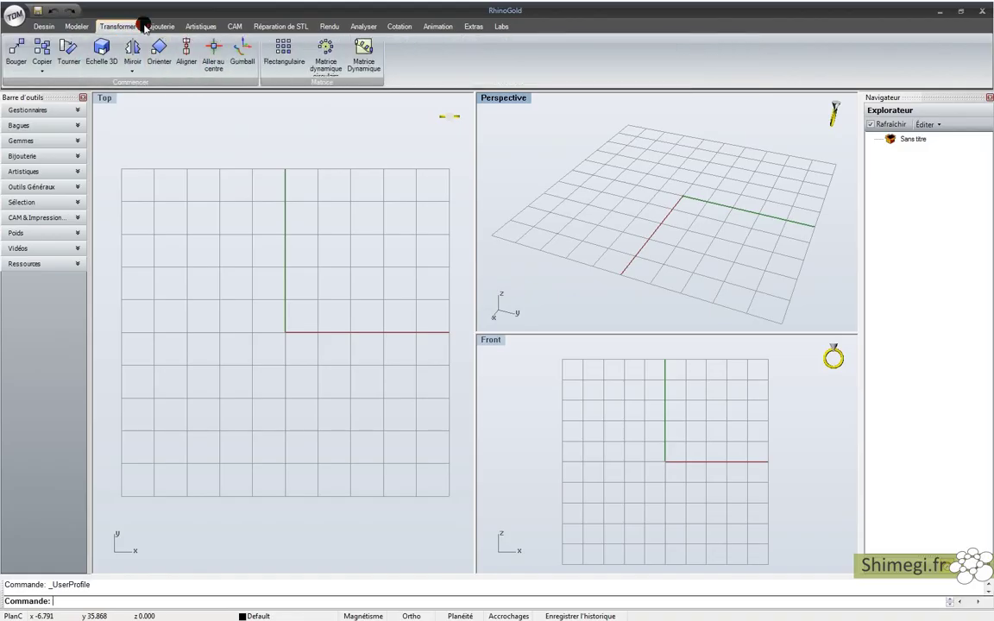
click(157, 27)
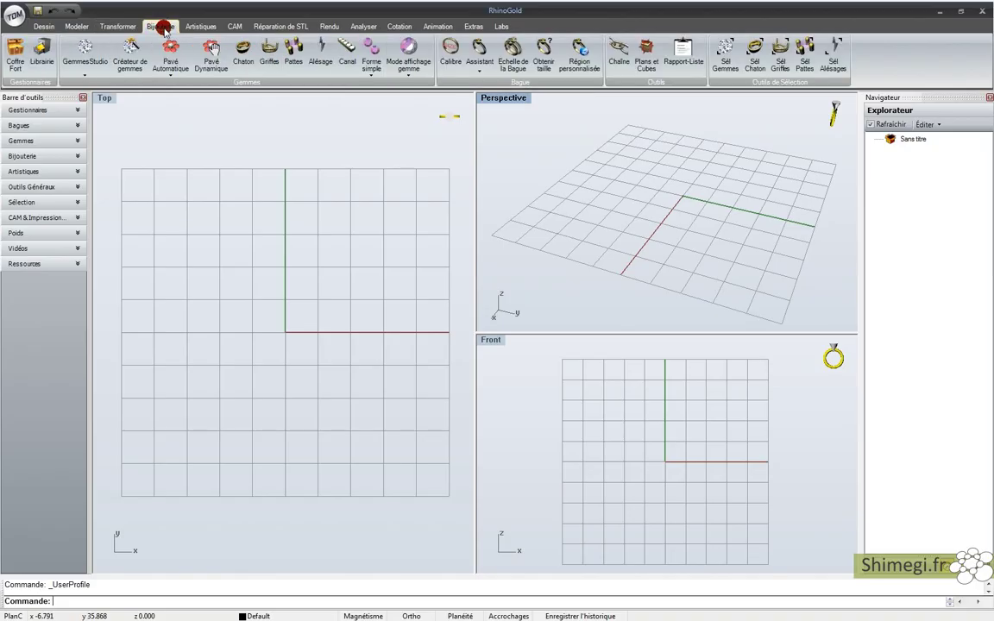
click(193, 29)
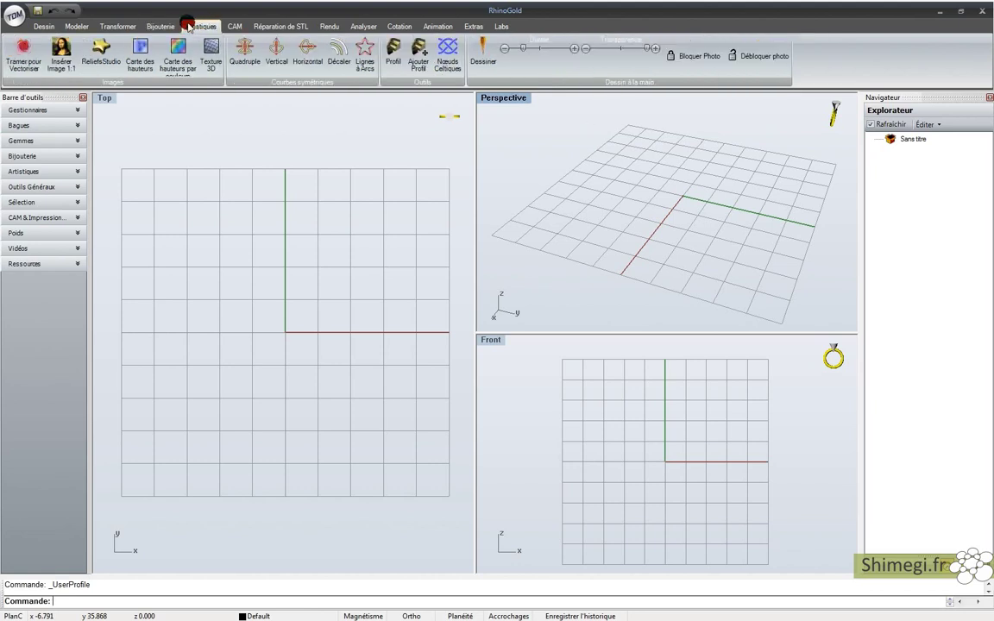
click(235, 27)
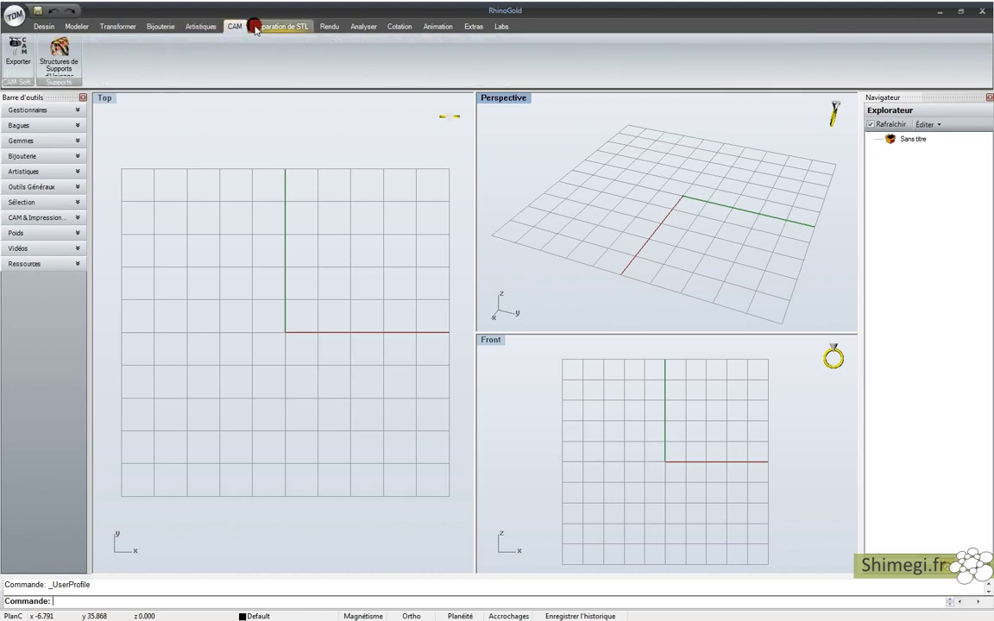
click(268, 27)
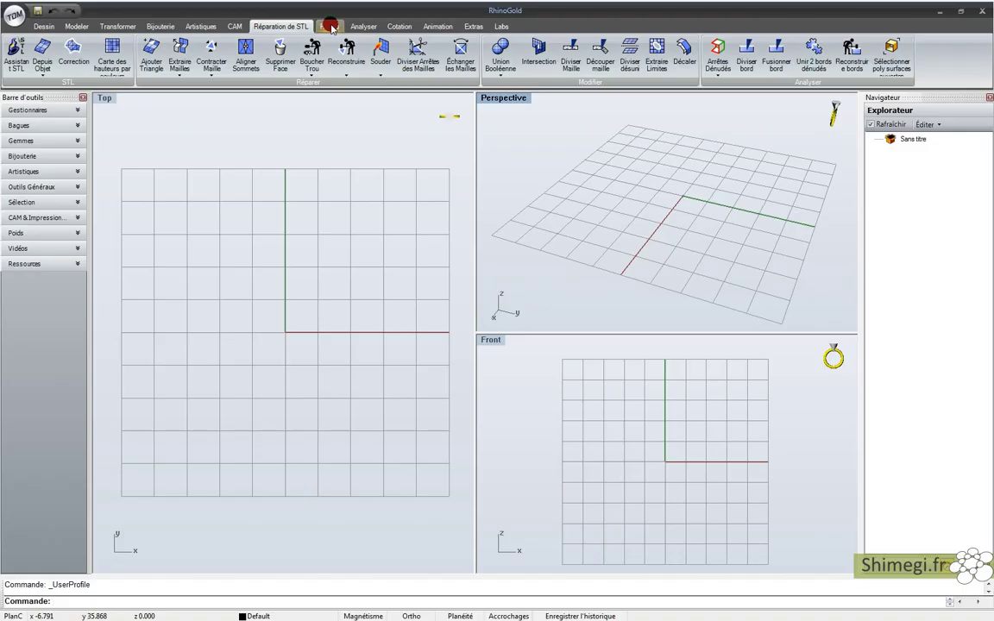
click(331, 27)
click(365, 27)
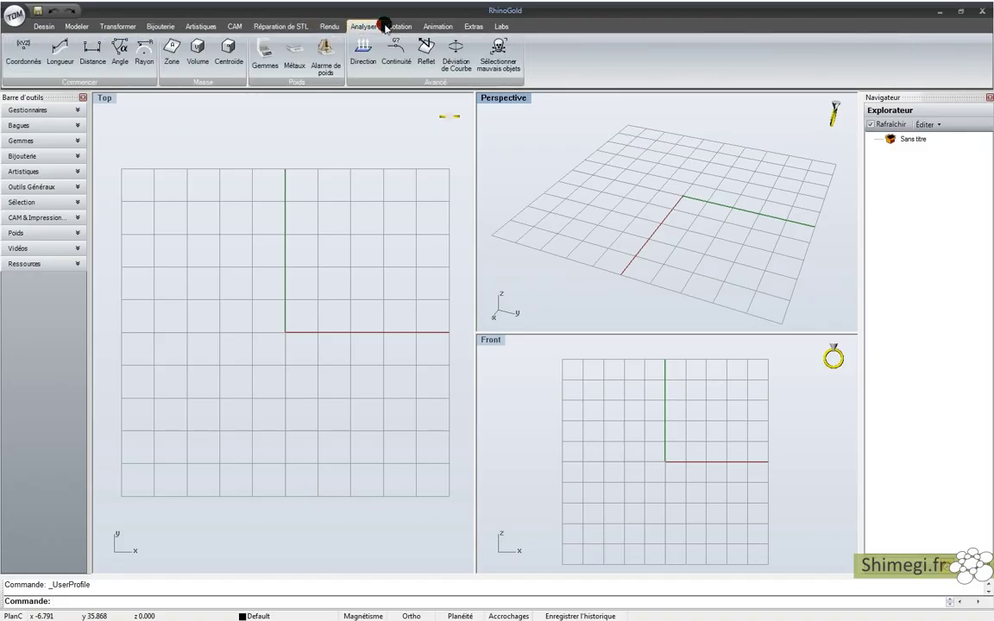
click(400, 27)
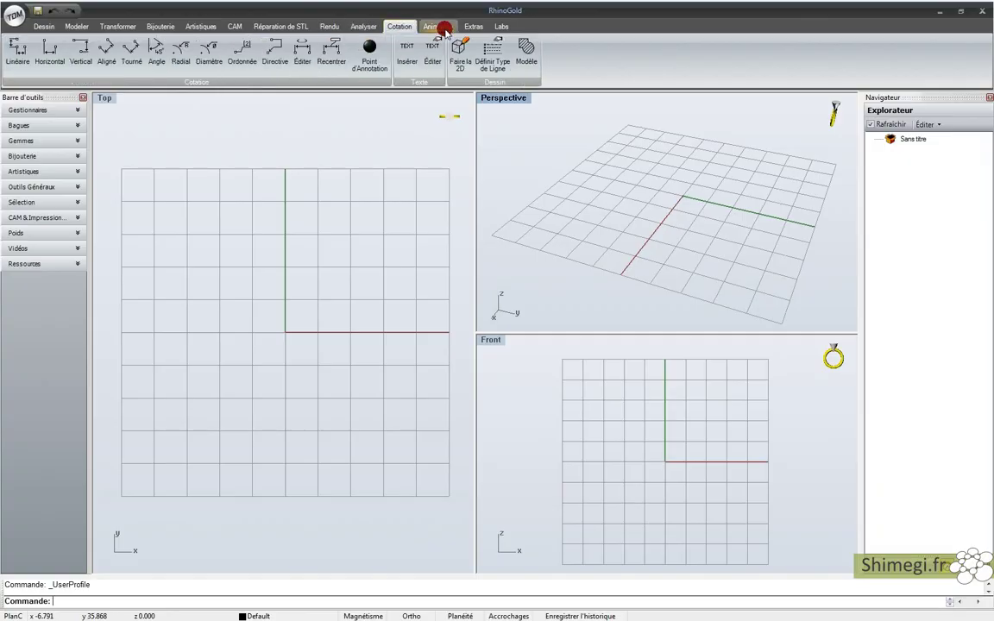
Step: Review the drawing tools again, followed by the Modeler, Transformer, Bijouterie, Artistiques, CAM and Réparation de STL categories
click(45, 27)
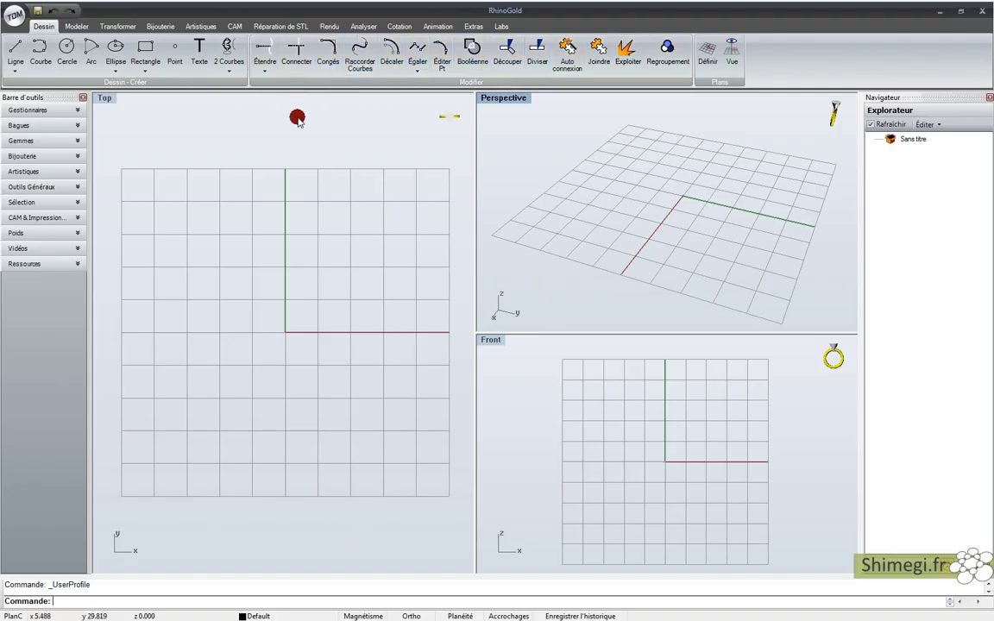
click(77, 27)
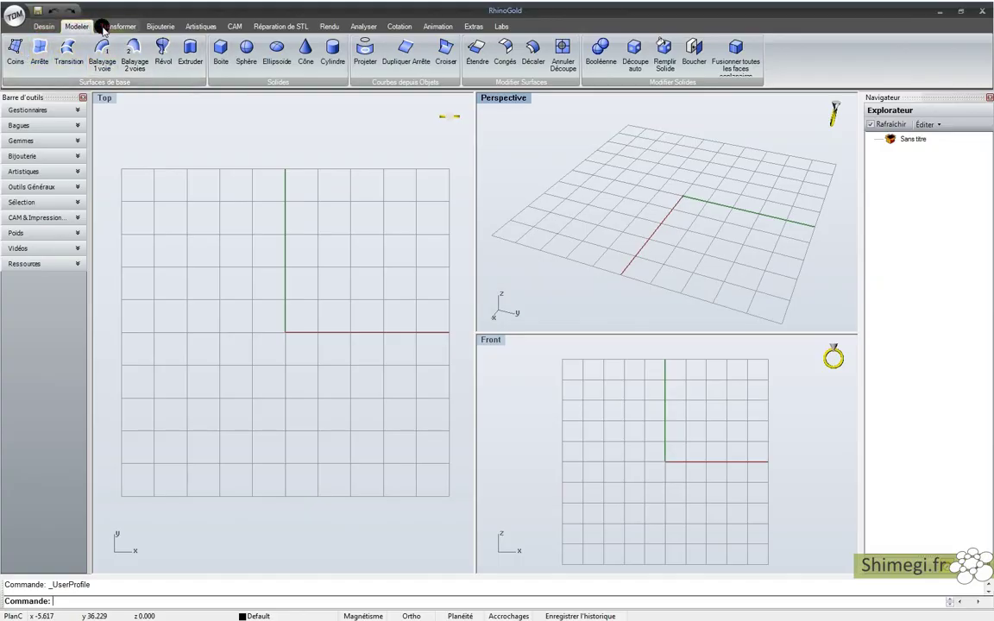
click(118, 27)
click(160, 26)
click(200, 27)
click(235, 27)
click(284, 27)
Step: Compare the tool groups of the Bijouterie and Artistiques categories with those of Modeler and Dessin
click(162, 27)
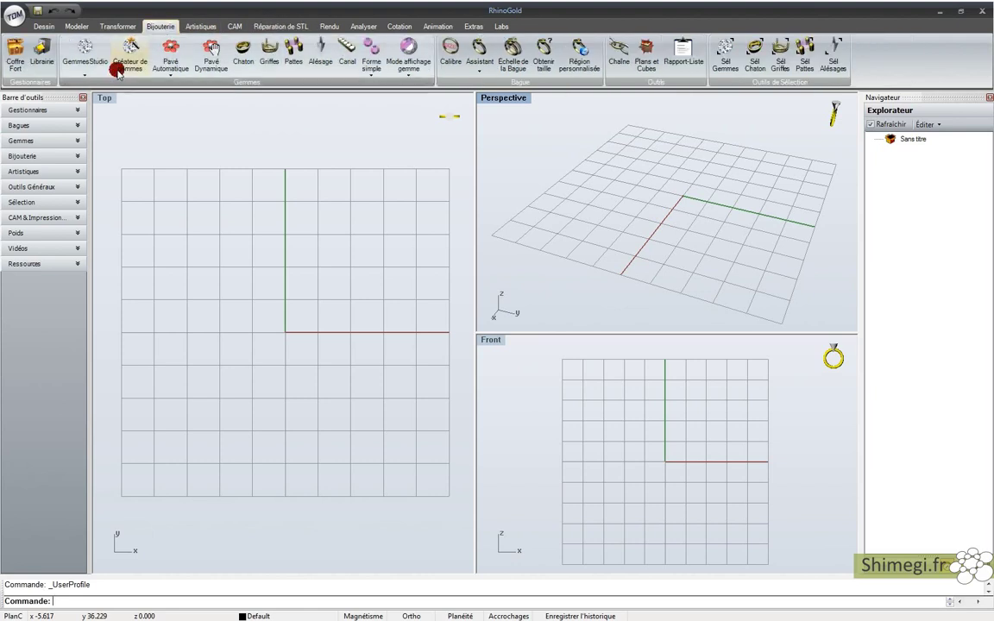
click(194, 26)
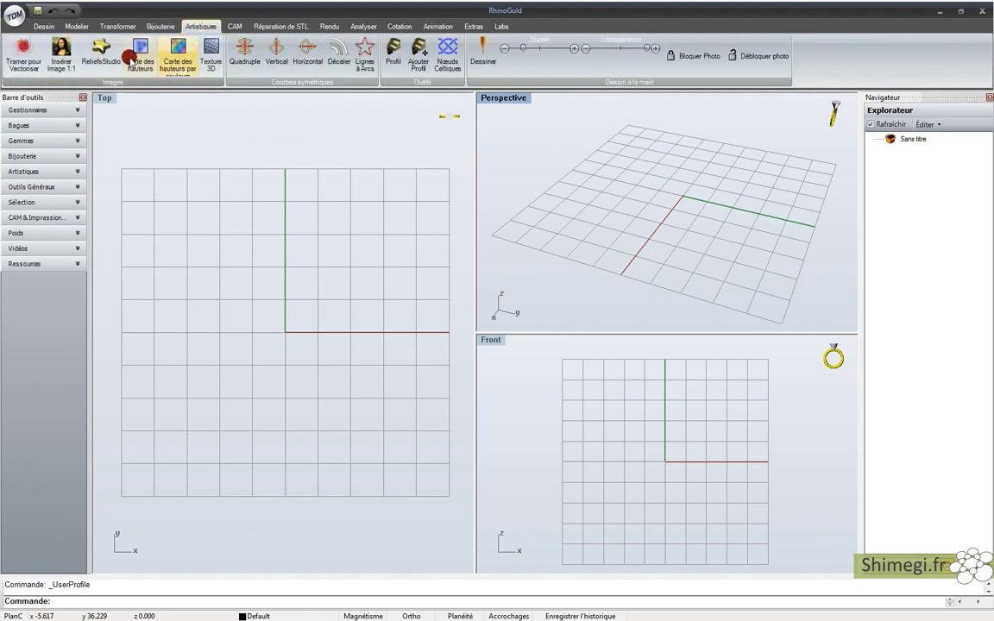
click(74, 27)
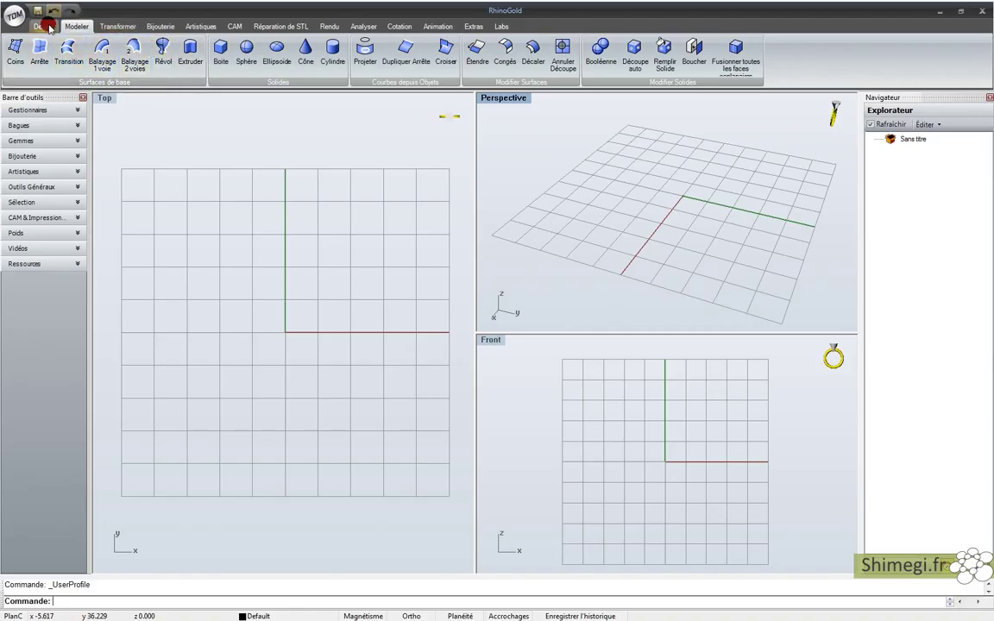
click(43, 26)
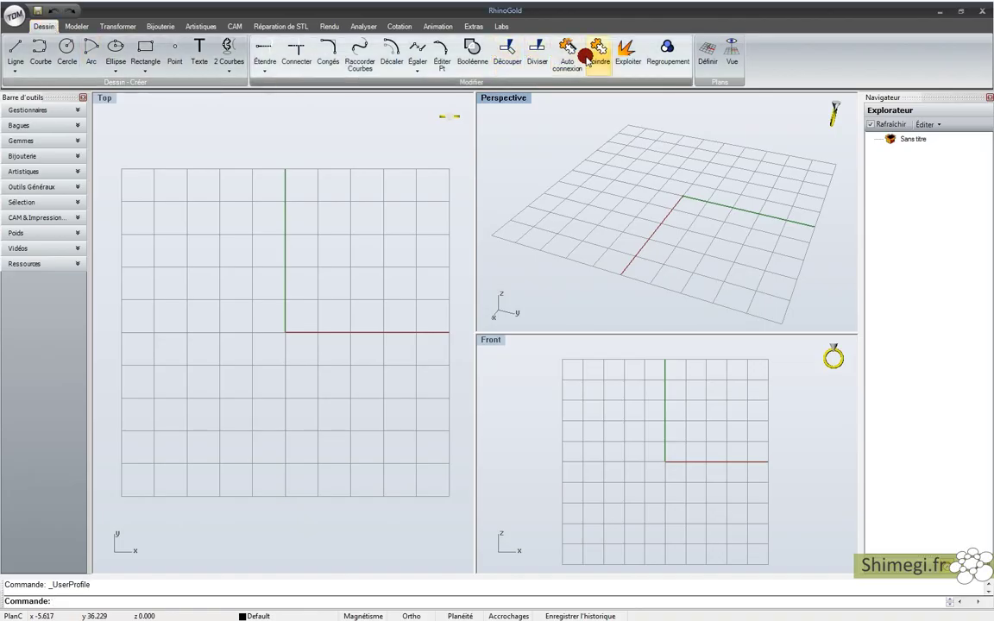
click(76, 27)
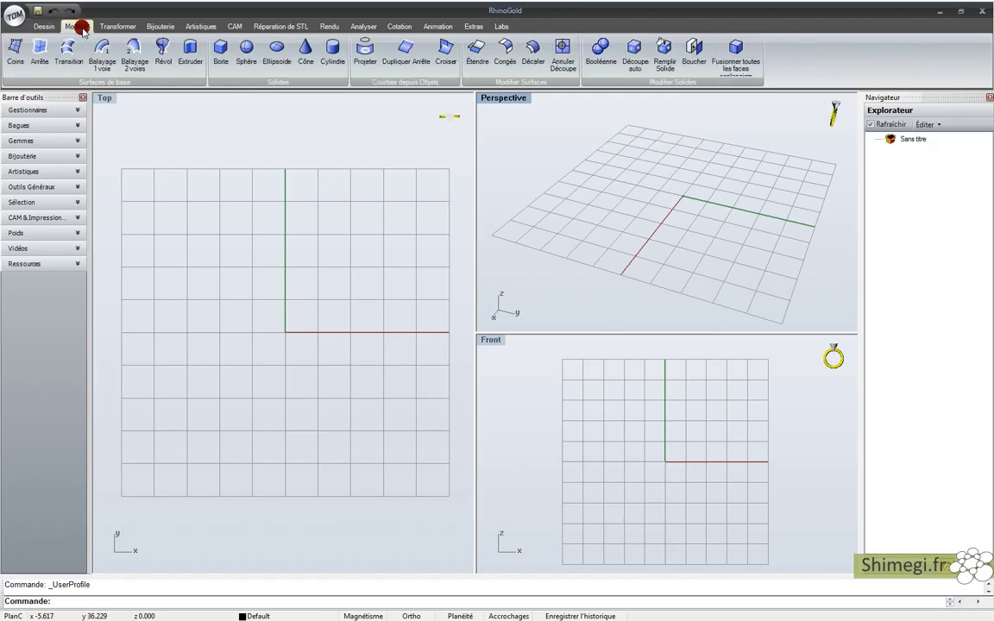
click(59, 27)
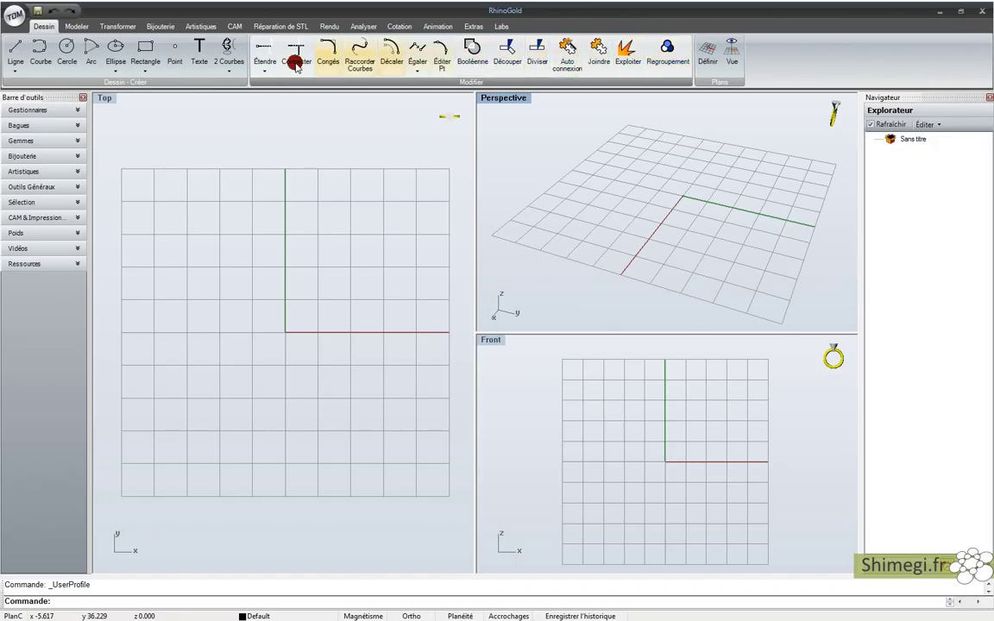
Step: Examine the command variants grouped under Ellipse, Pavé Automatique and GemmesStudio
click(115, 69)
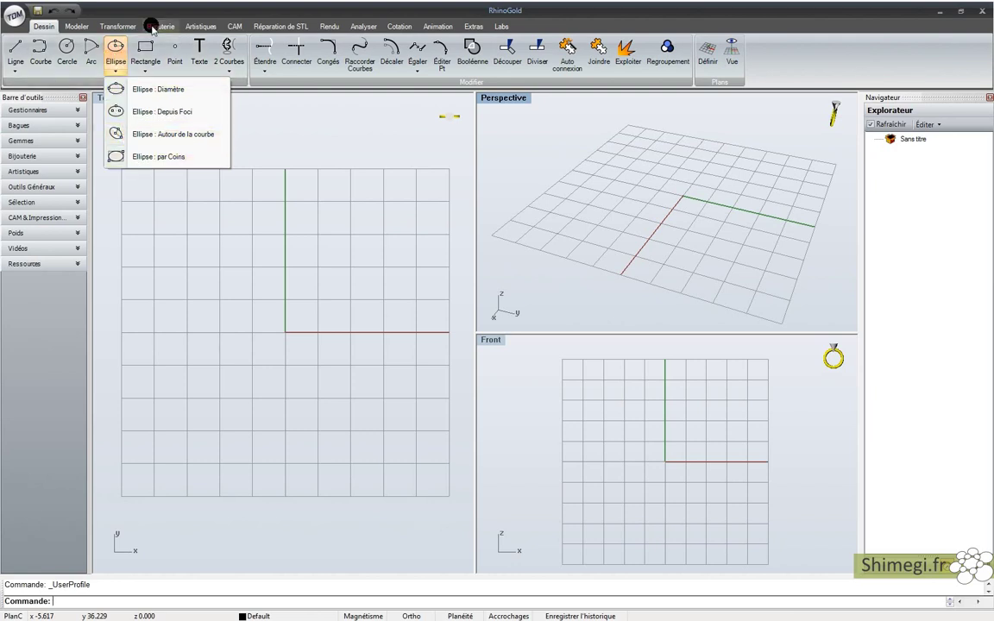
click(159, 26)
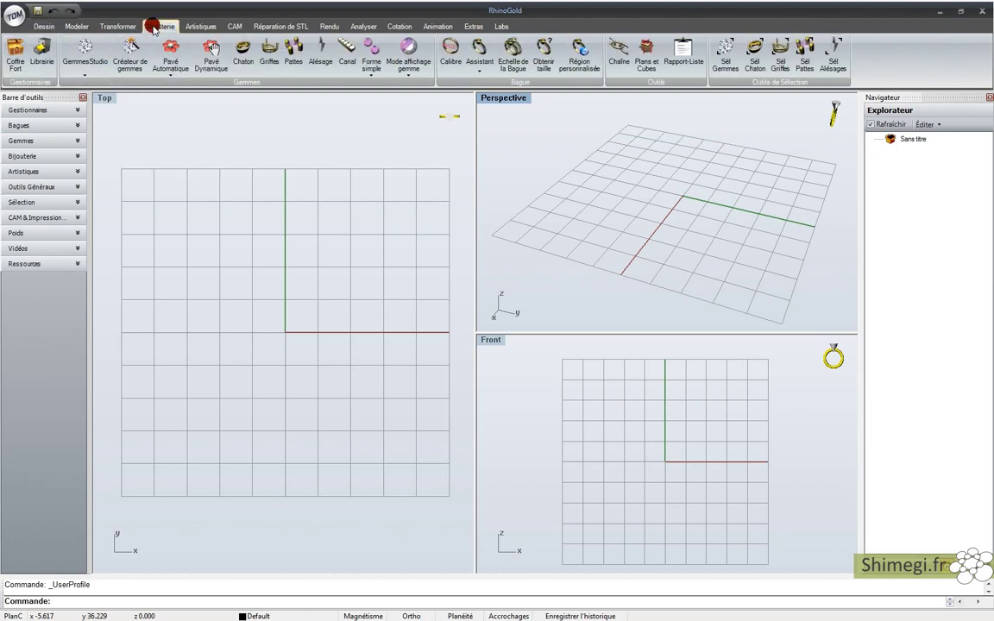
click(168, 75)
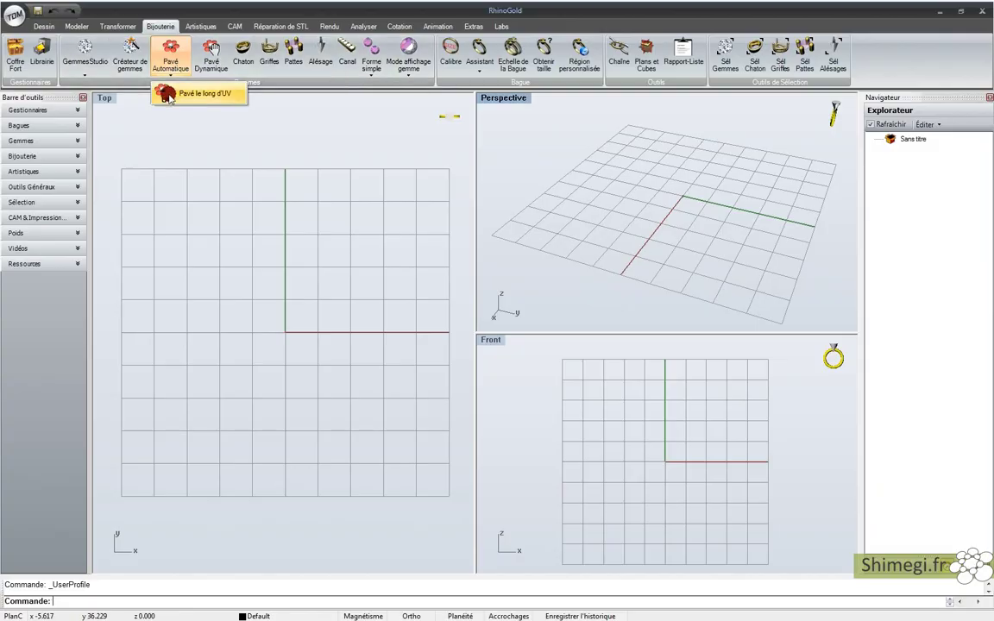
click(85, 74)
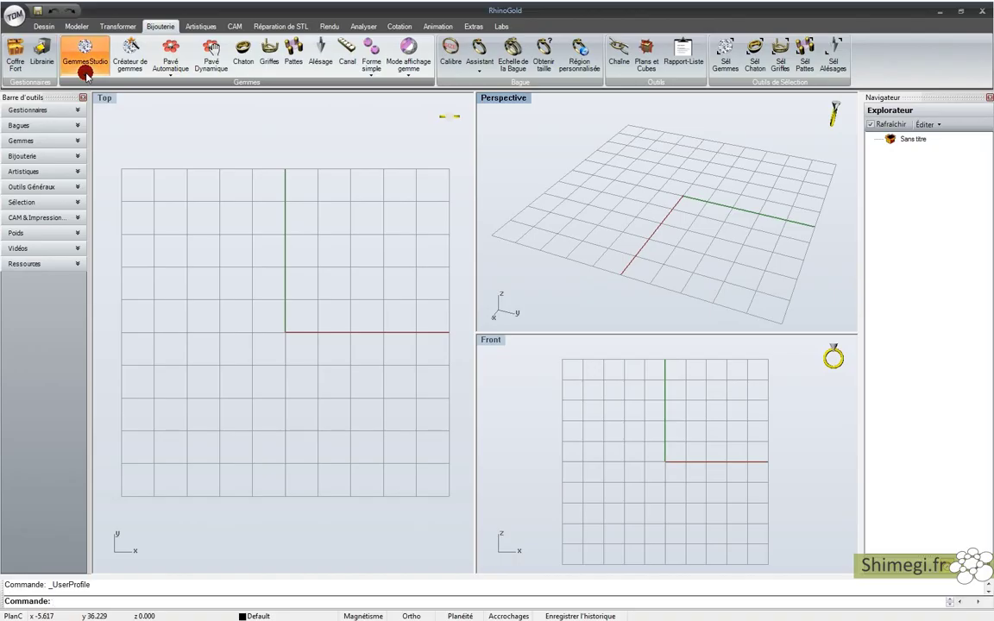
click(594, 213)
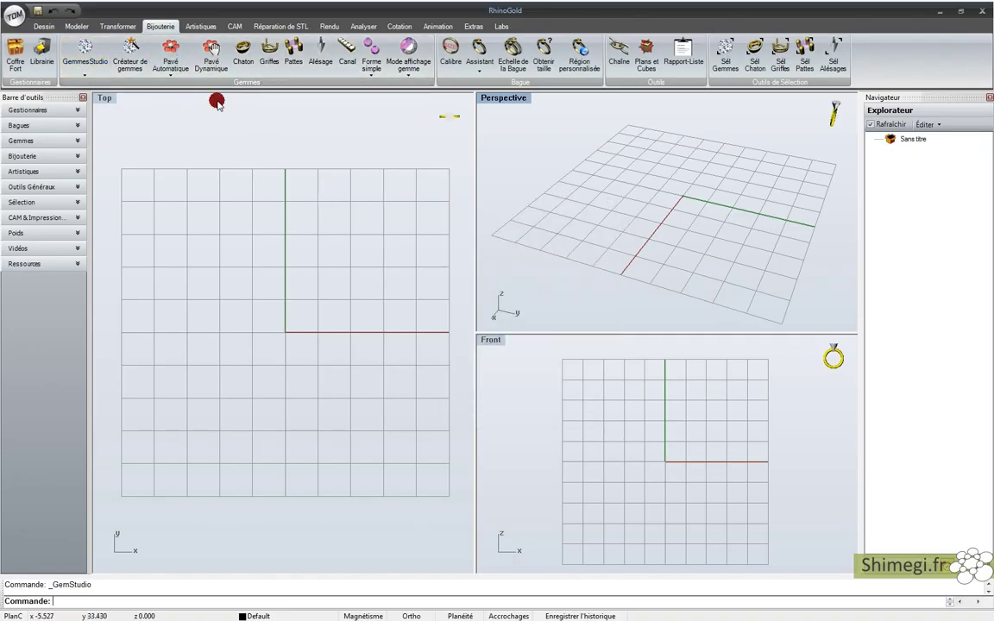
click(87, 74)
drag(88, 78, 101, 126)
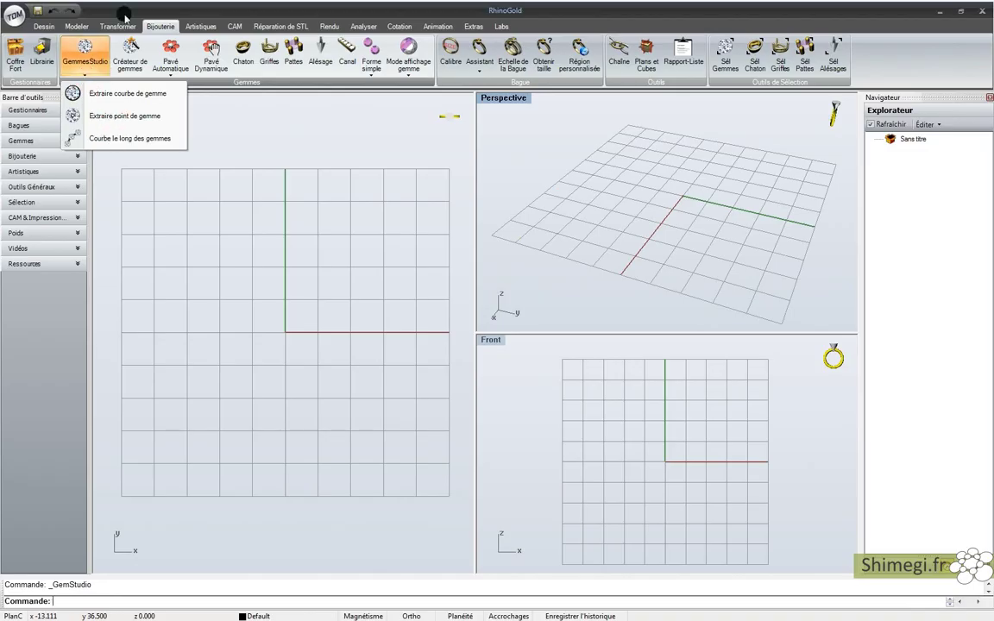
click(150, 9)
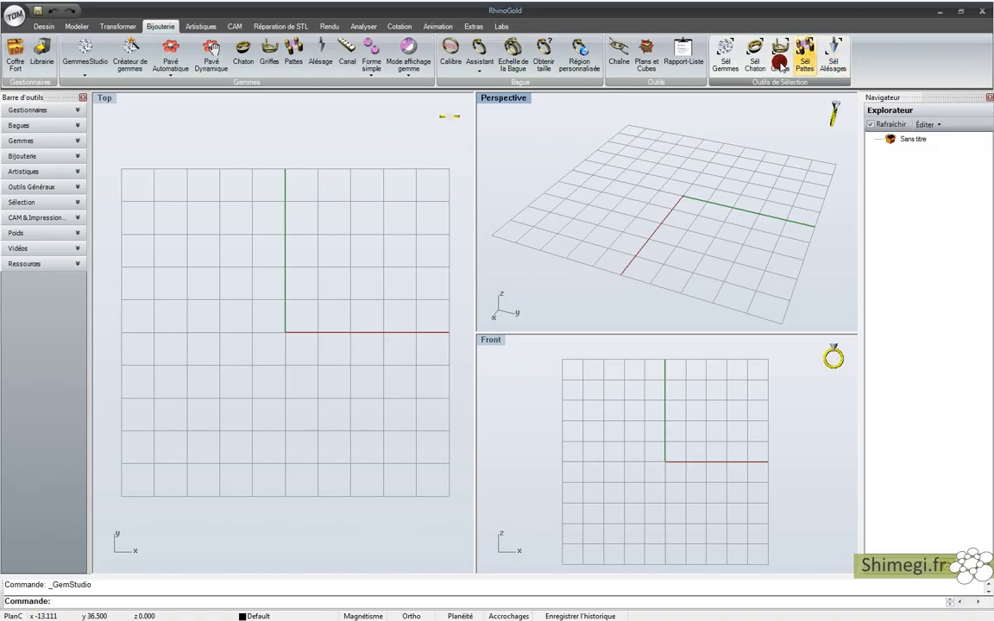
Step: Open the Coffre Fort and browse the Kreos and Shimegi folders, expanding DemoEtFormation
click(17, 62)
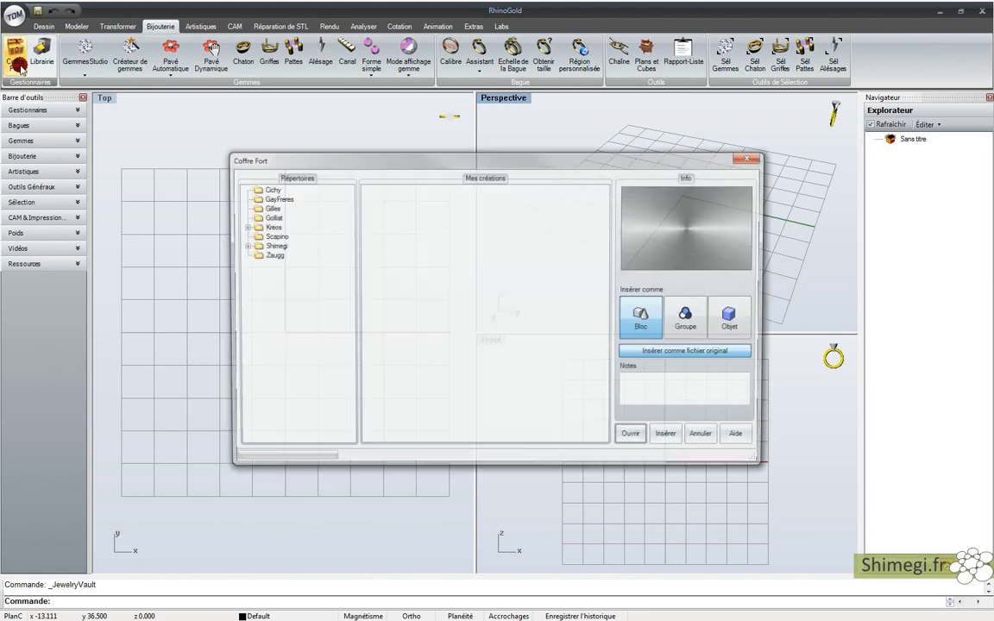
click(243, 226)
click(285, 236)
click(277, 246)
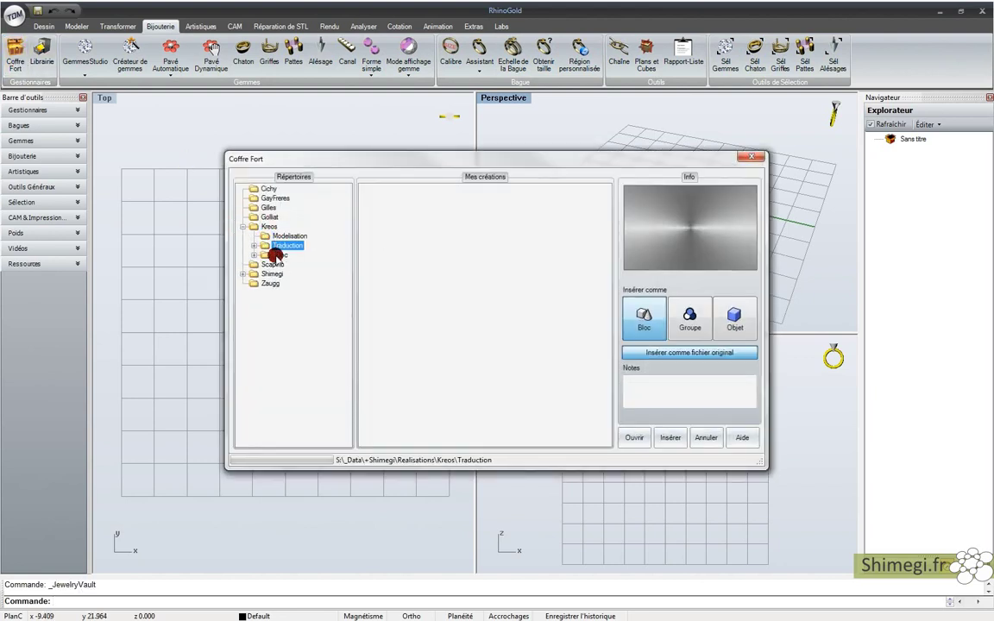
click(244, 274)
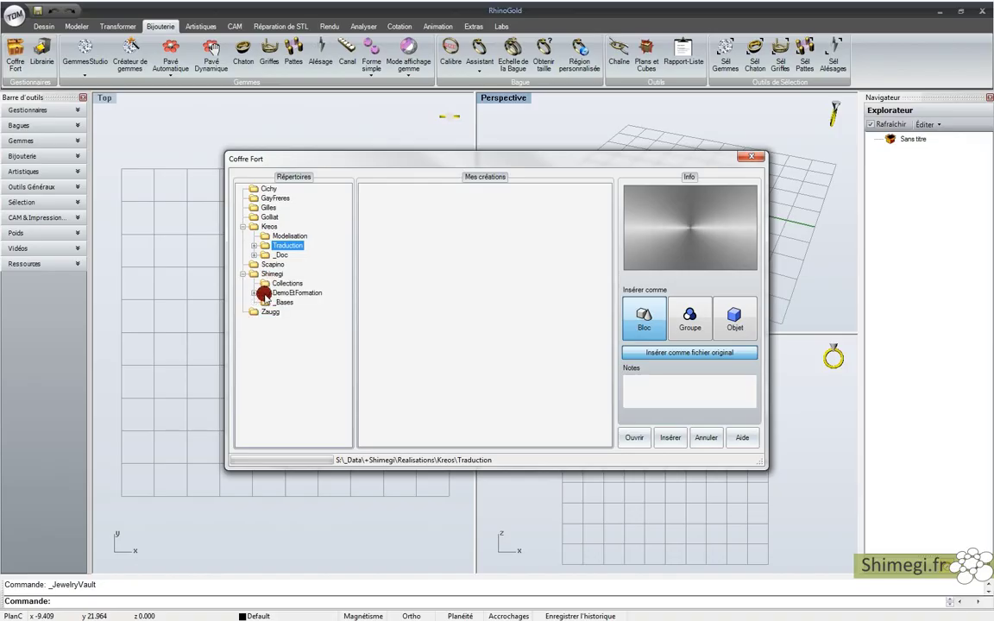
click(255, 293)
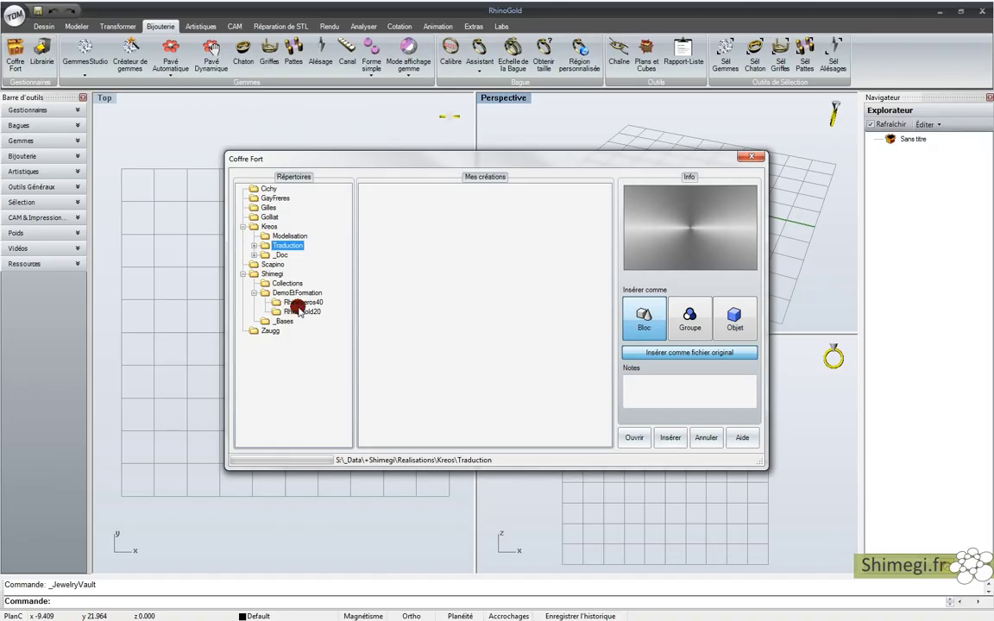
Step: Open RingWizard.3dm from the vault's RhinoGold20 folder without saving the untitled document
click(298, 304)
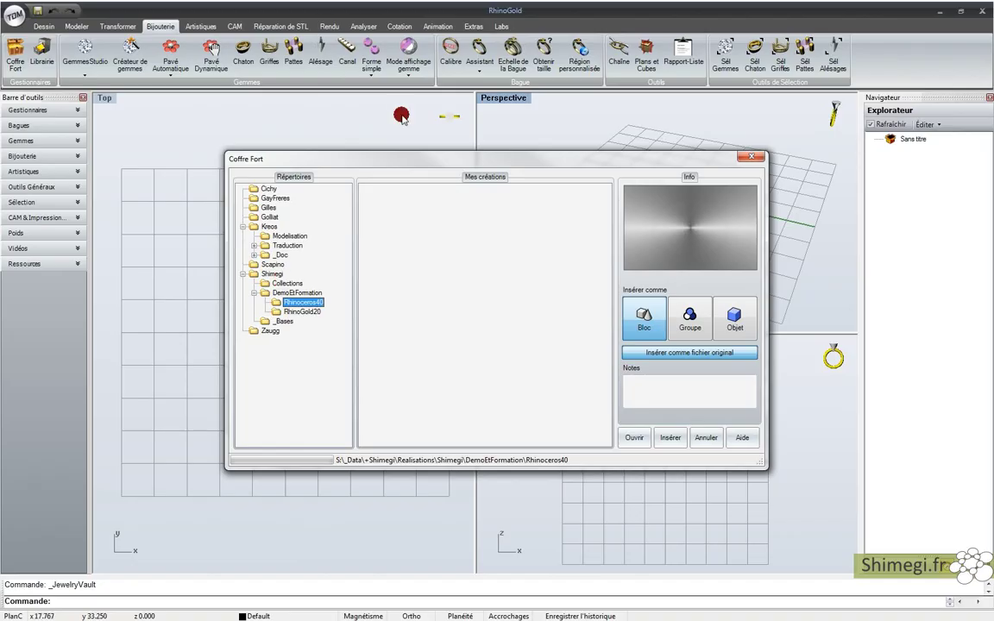
click(302, 311)
click(385, 241)
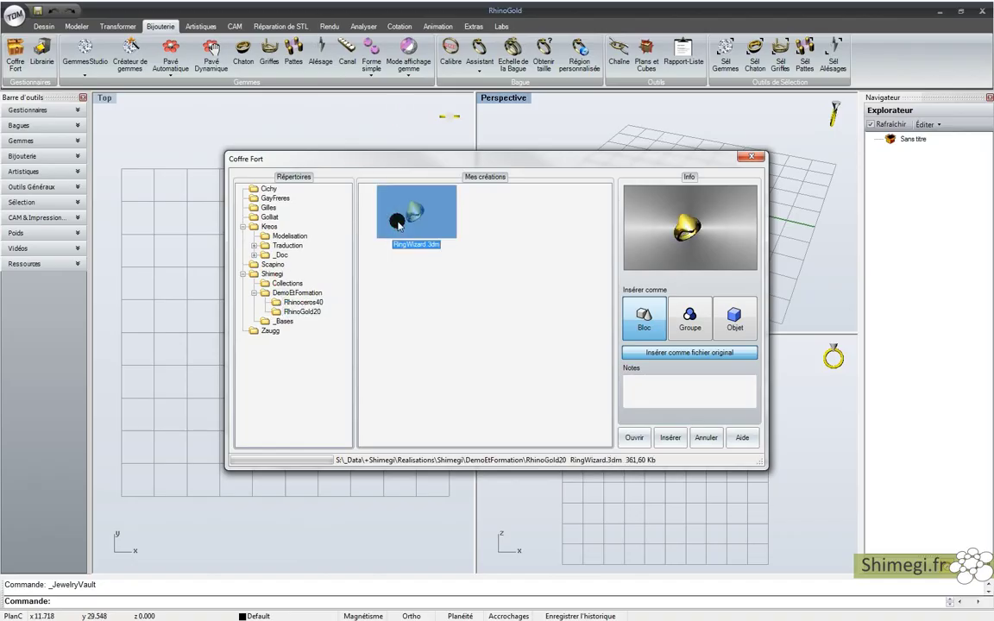
click(634, 437)
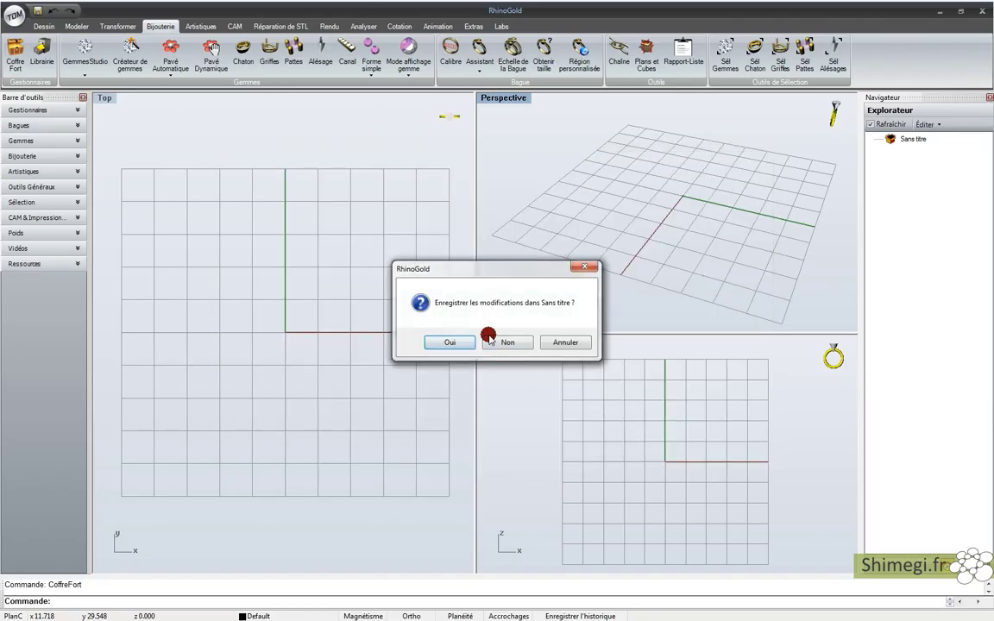
click(500, 343)
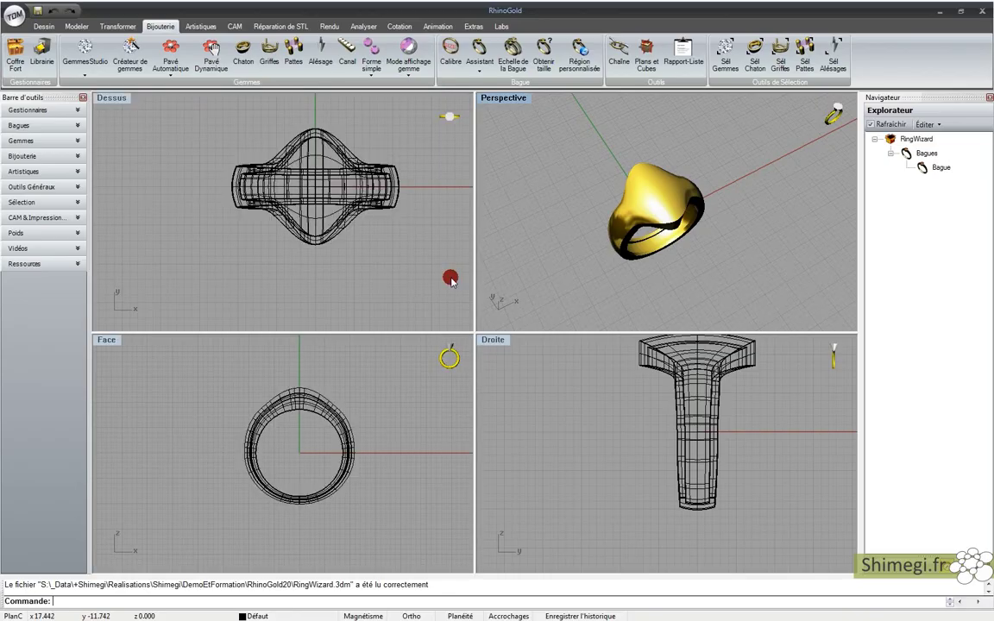
Step: Maximize the Perspective viewport and inspect the gold signet ring up close from a different angle
click(34, 65)
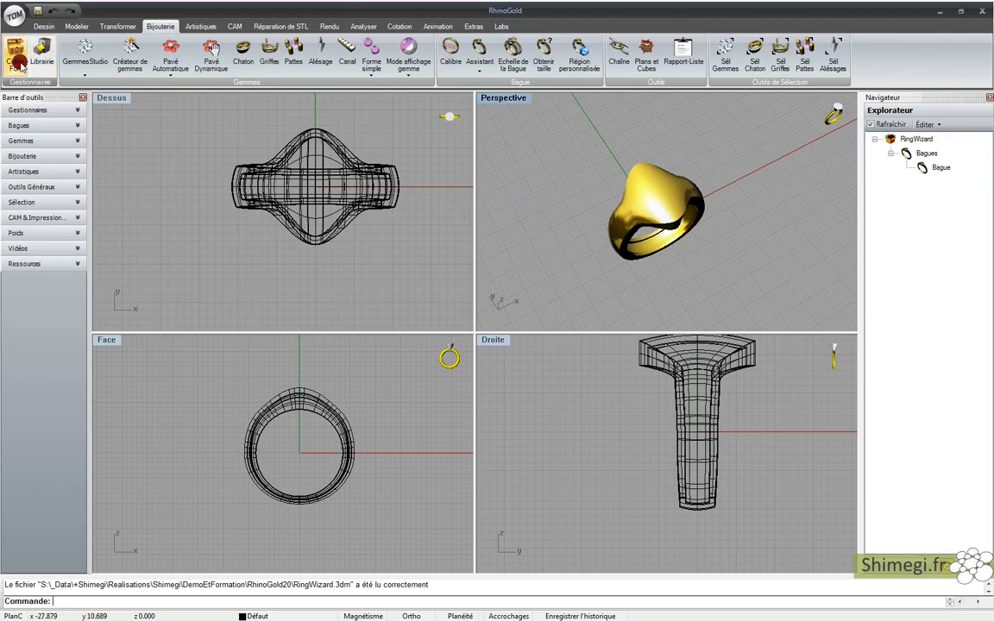
click(298, 183)
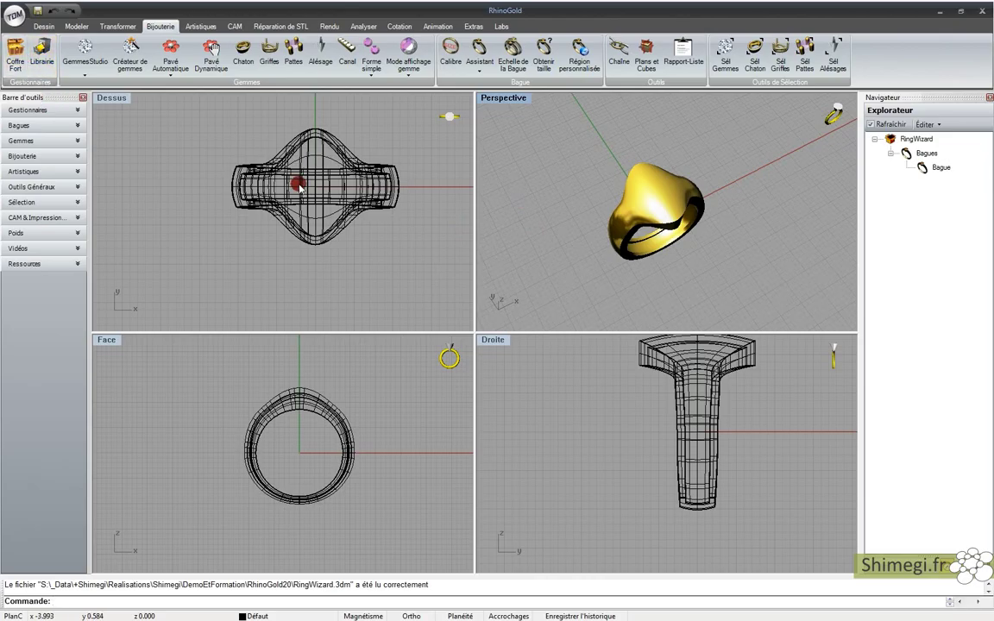
double_click(500, 98)
mouse_move(508, 123)
right_down()
mouse_move(402, 296)
mouse_move(396, 324)
mouse_move(394, 213)
mouse_move(361, 240)
mouse_move(370, 170)
right_up()
mouse_move(472, 458)
right_down()
mouse_move(345, 365)
mouse_move(342, 351)
mouse_move(359, 384)
mouse_move(295, 338)
mouse_move(300, 288)
mouse_move(343, 318)
mouse_move(328, 343)
mouse_move(369, 295)
mouse_move(352, 326)
mouse_move(335, 335)
mouse_move(382, 279)
right_up()
scroll(360, 382, down, 5)
Step: Create a new empty document in place of the open RingWizard model
click(13, 15)
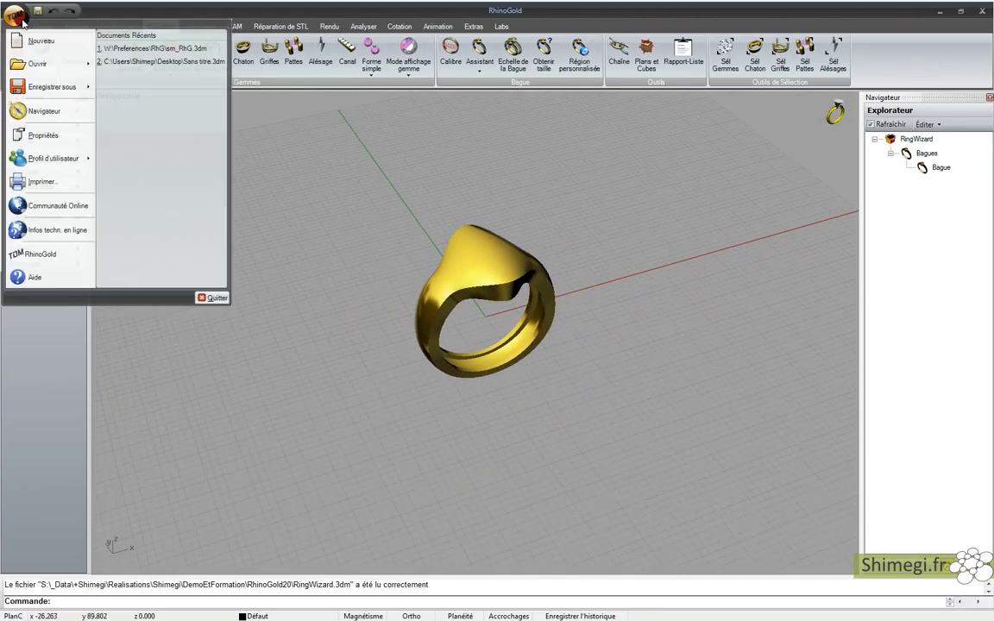
click(26, 38)
click(495, 343)
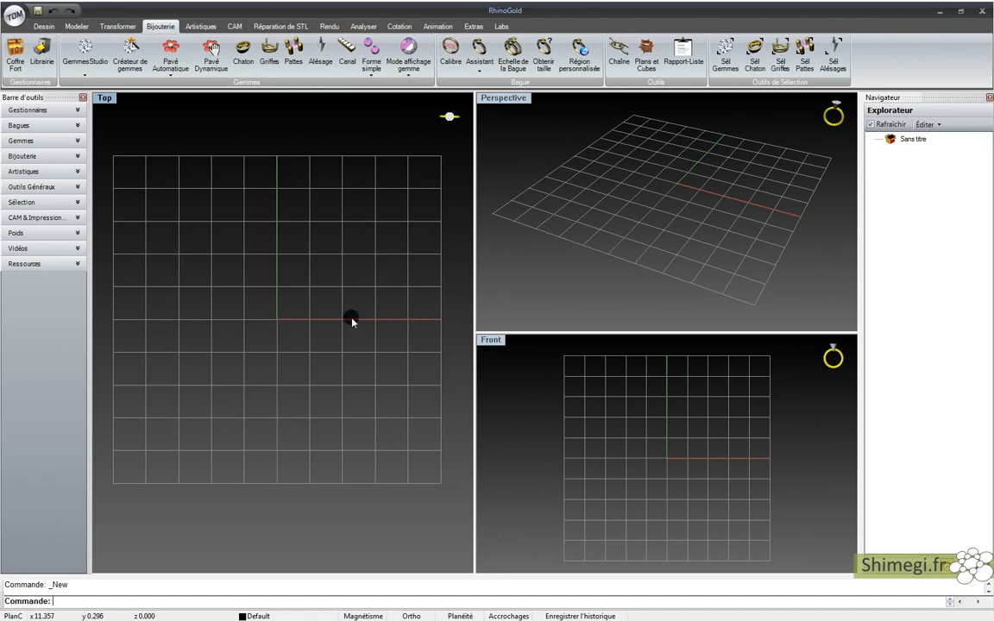
Step: Set the secondary grid lines to every 0.5 mm in the document's grid properties
click(15, 17)
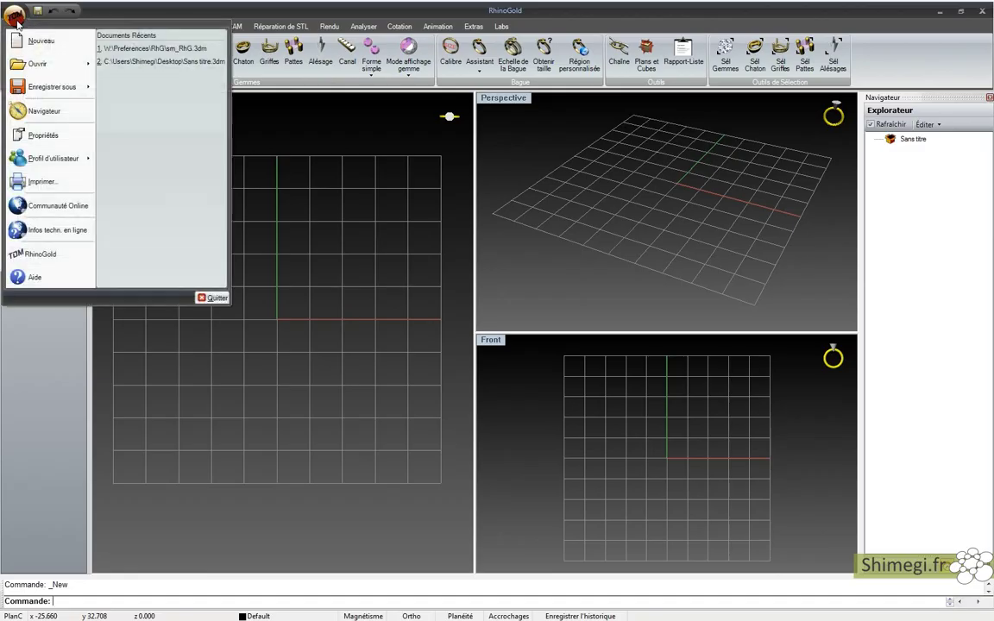
click(38, 138)
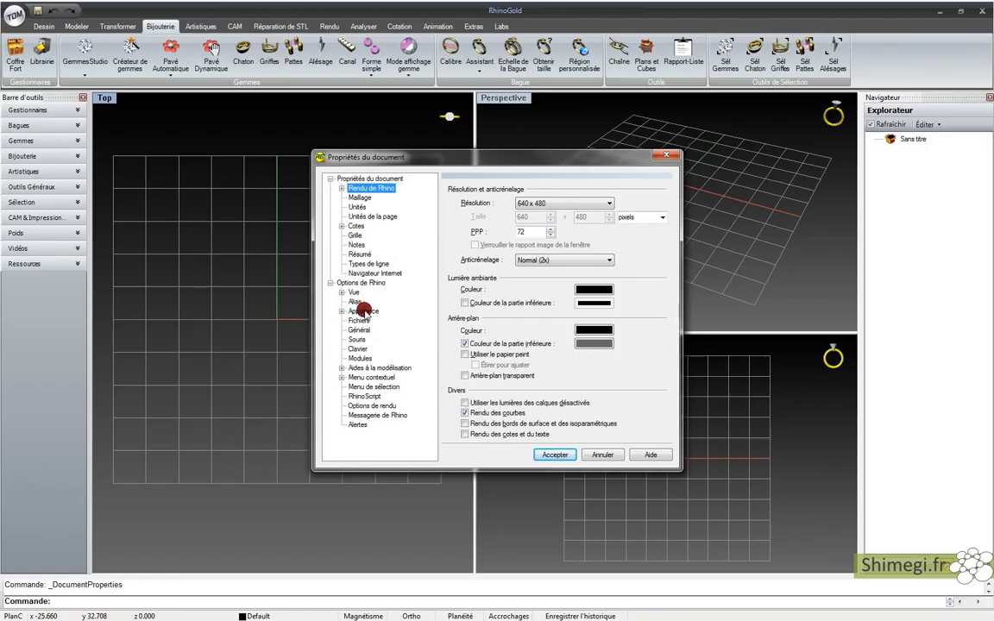
click(355, 235)
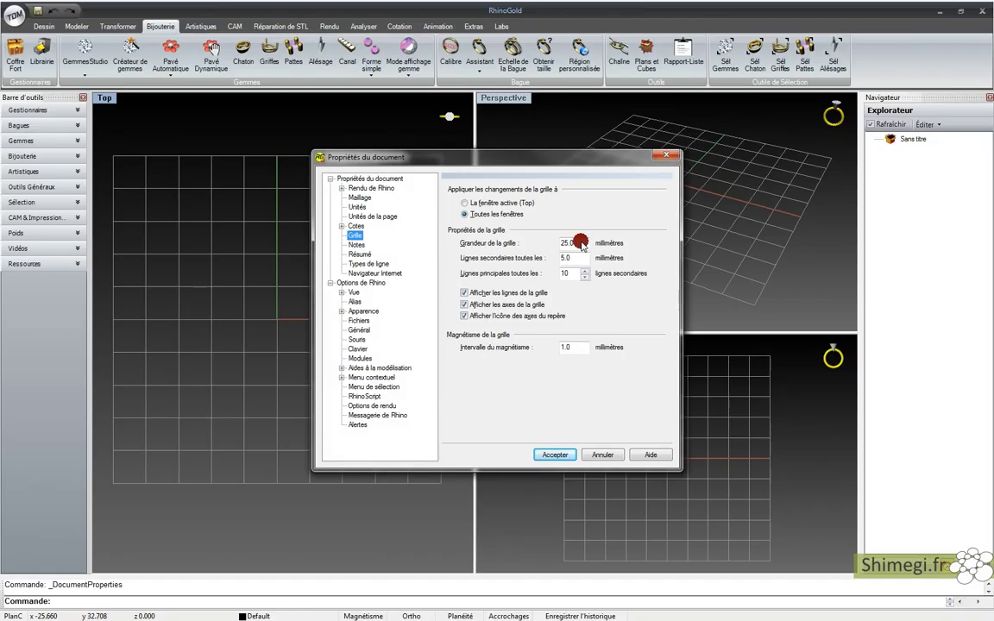
double_click(562, 258)
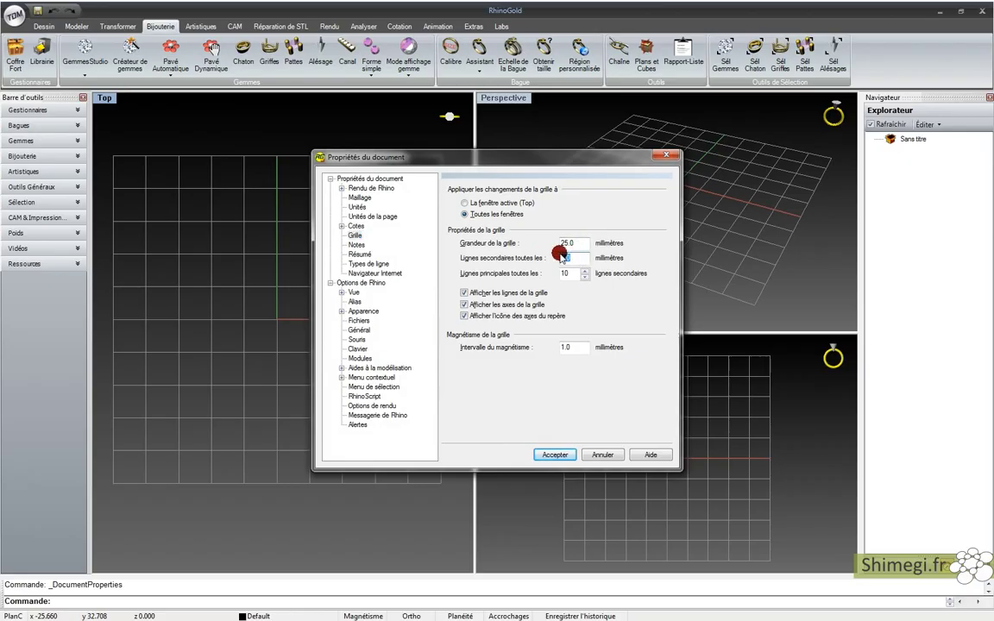
click(569, 260)
text(0.5)
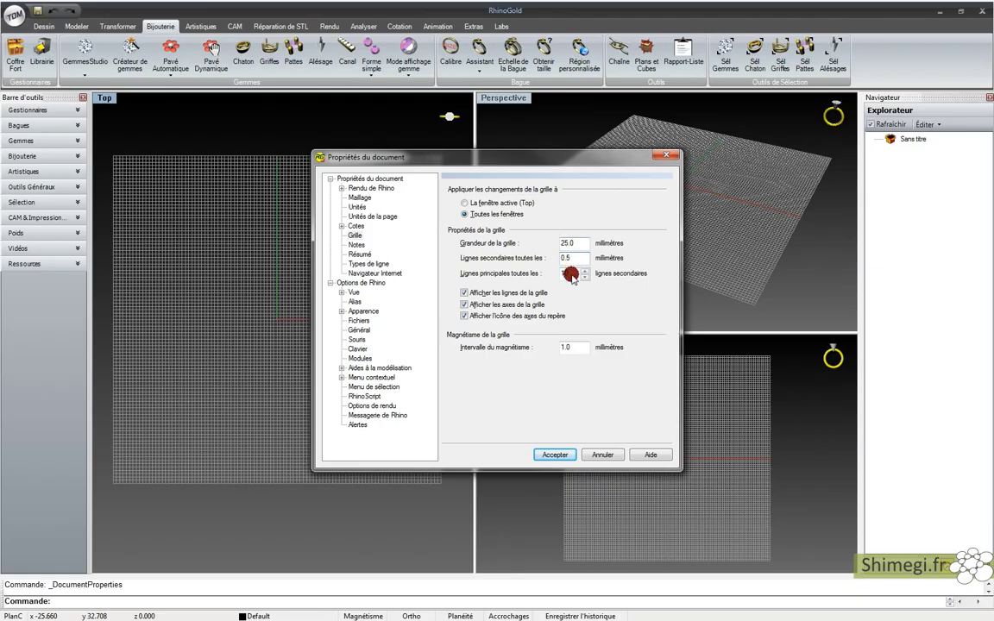
Step: Change the secondary grid line spacing to 1 mm, keeping the grid size and principal line interval as they are
drag(571, 258, 545, 258)
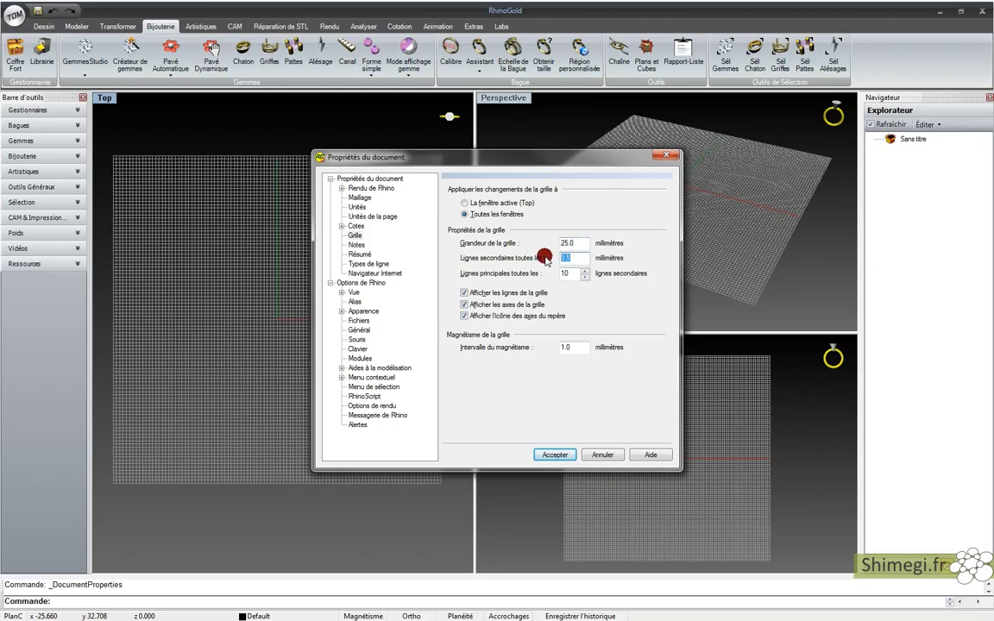
text(1)
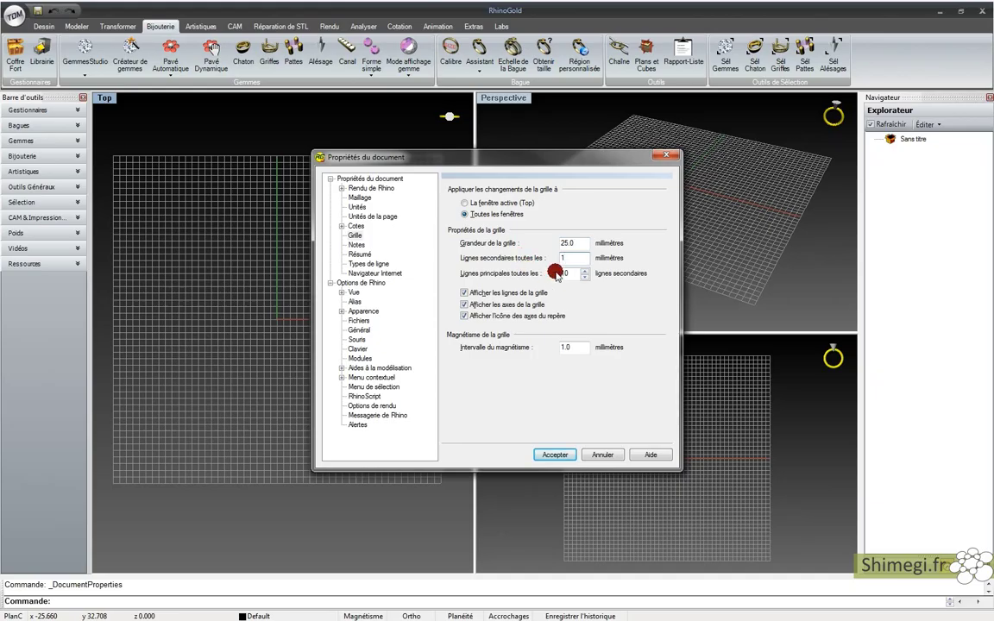
drag(578, 273, 550, 272)
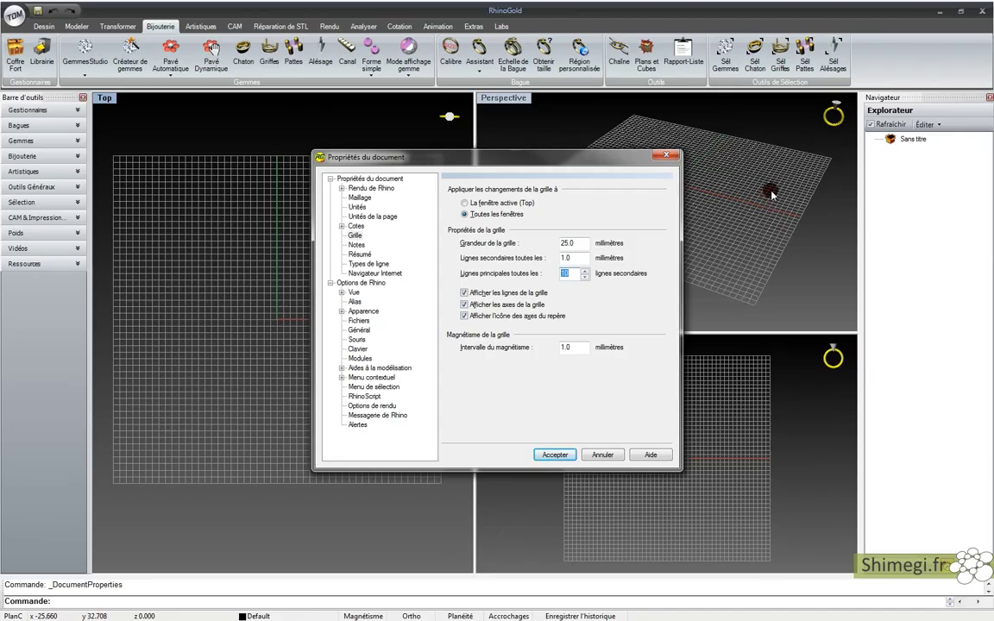
Step: Restore the default colours on the Couleurs page under Apparence and accept the document properties
click(347, 311)
click(341, 311)
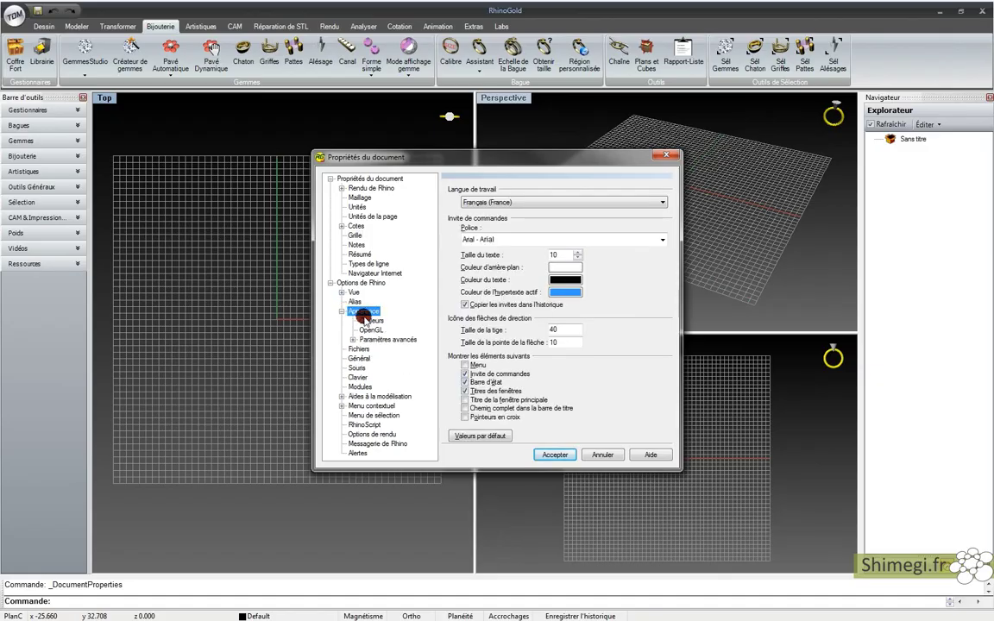
click(369, 320)
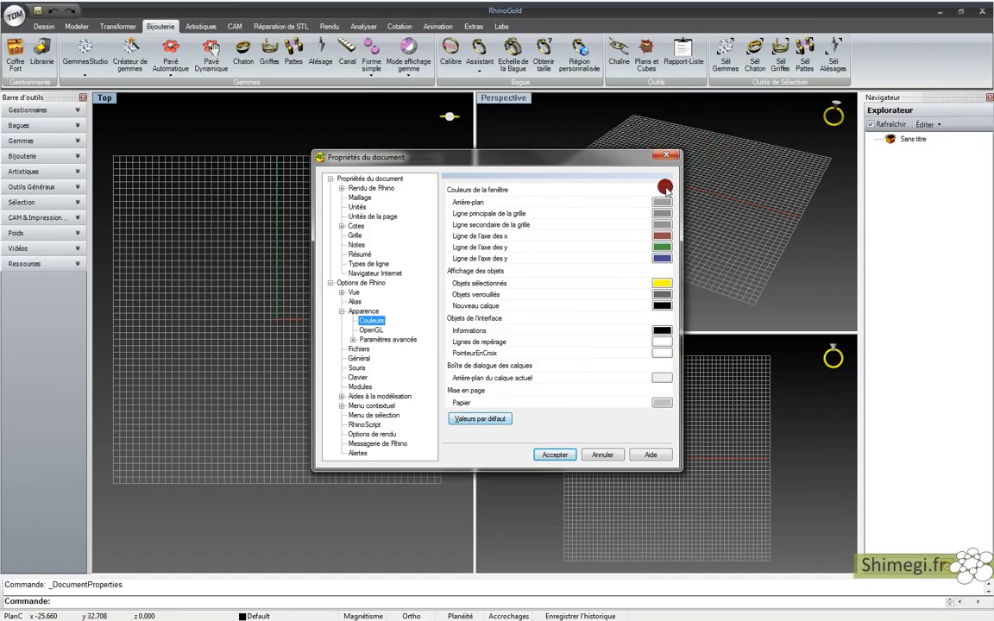
click(499, 420)
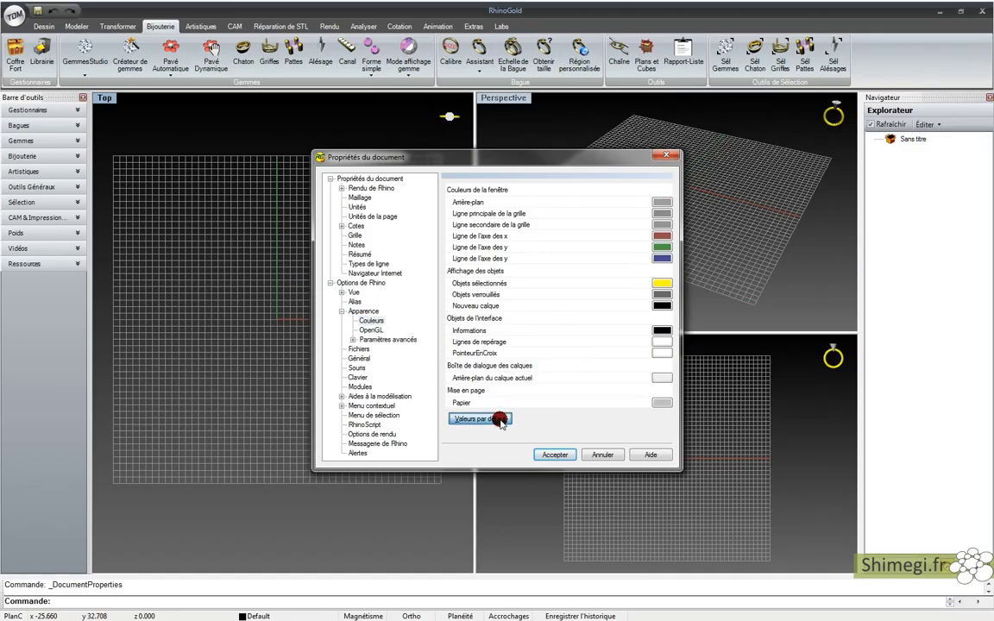
click(556, 456)
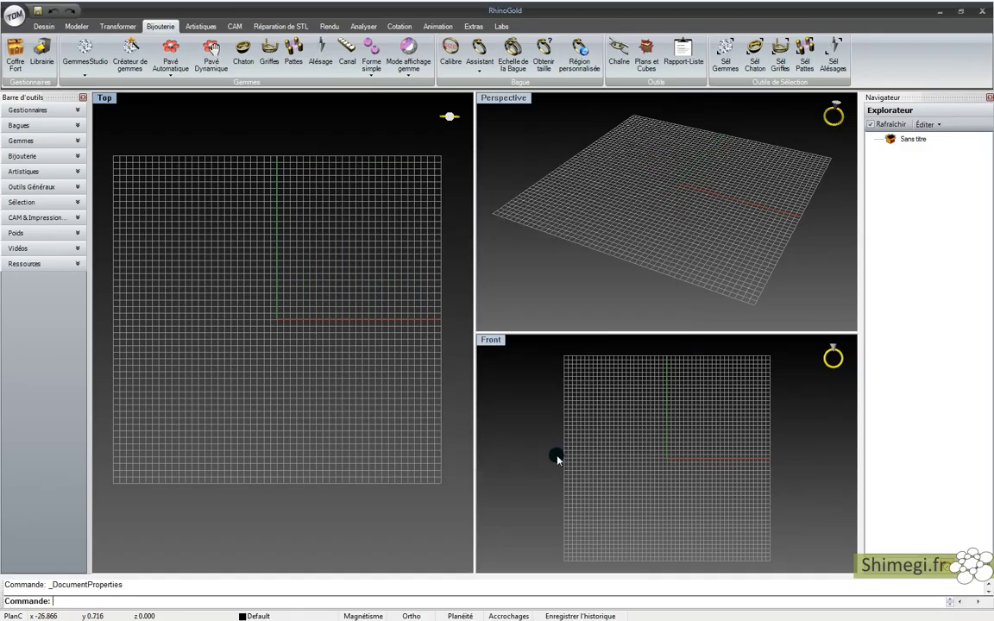
Step: Reopen the Rhino options from the Perspective viewport and restore the default colours again
click(506, 102)
mouse_move(507, 101)
mouse_down()
mouse_move(555, 184)
mouse_move(559, 334)
mouse_move(497, 268)
mouse_move(449, 244)
mouse_up()
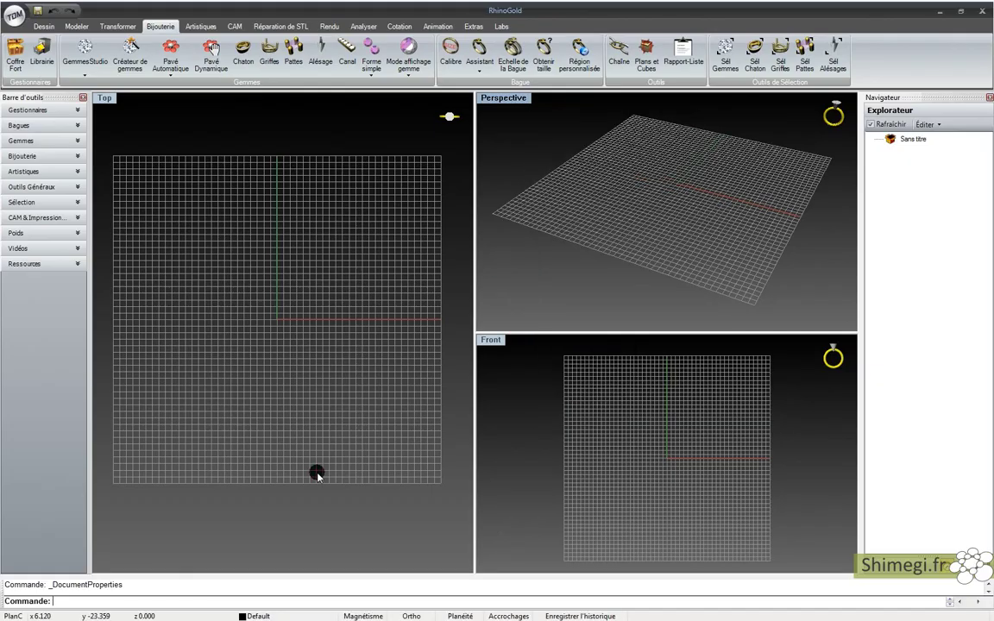
key(Return)
click(486, 420)
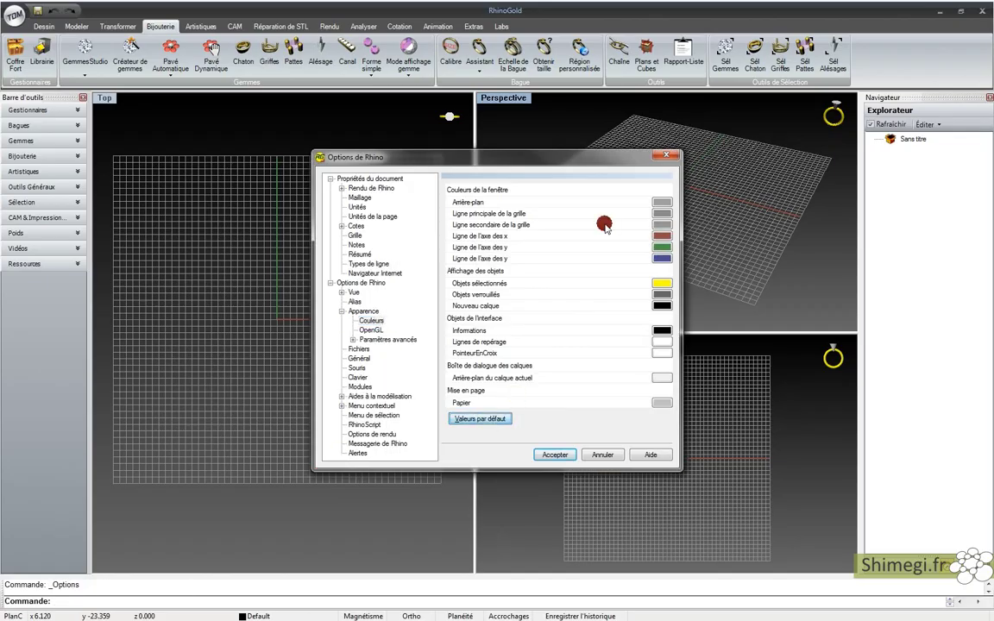
Step: Look through the OpenGL, Grille and Couleurs option pages and view the background colour choices without changing them
click(370, 331)
click(364, 312)
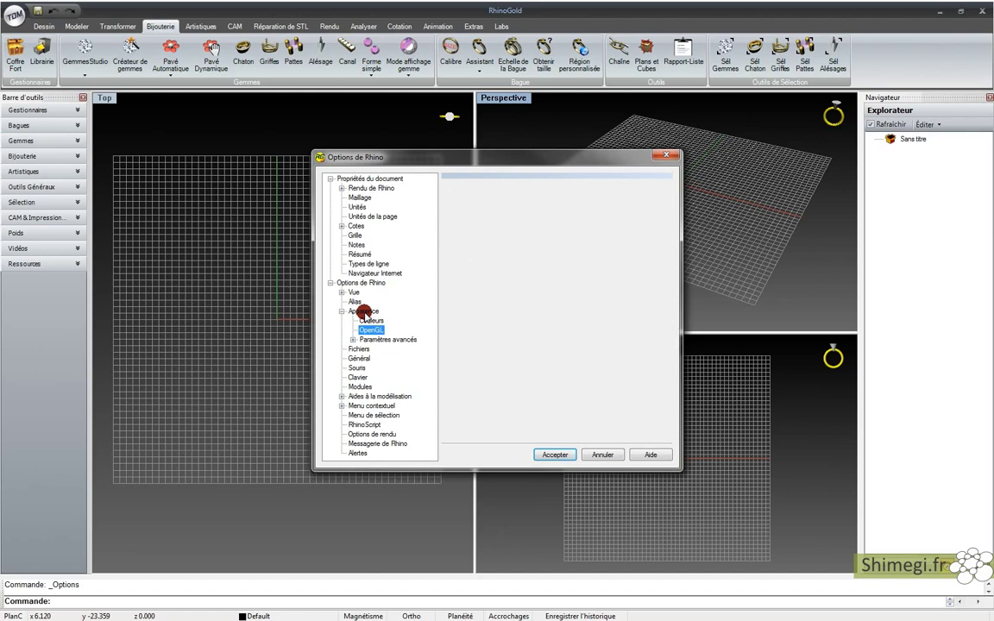
click(355, 236)
click(371, 320)
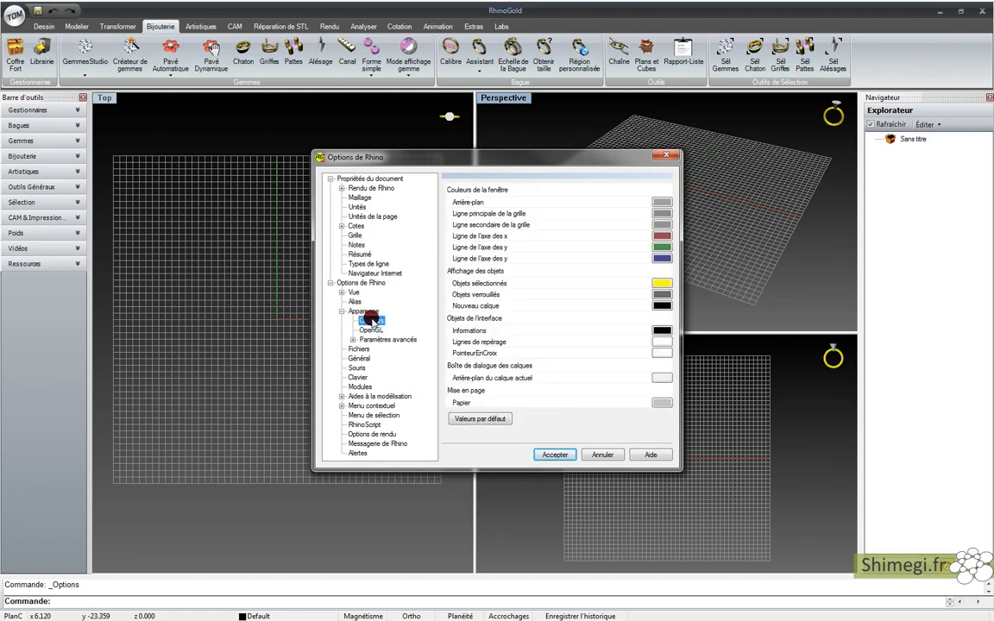
click(661, 202)
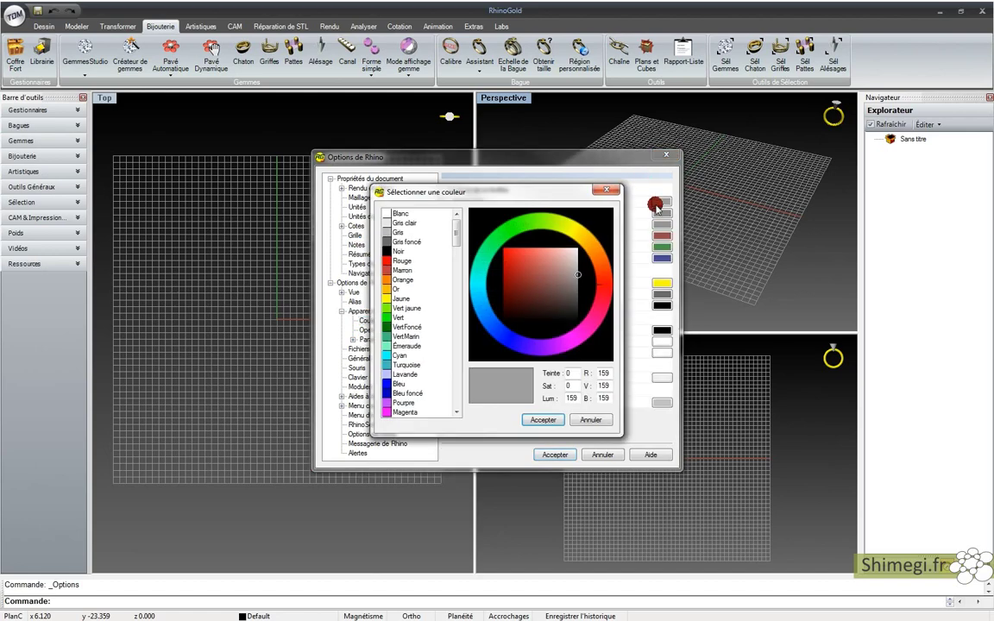
click(605, 190)
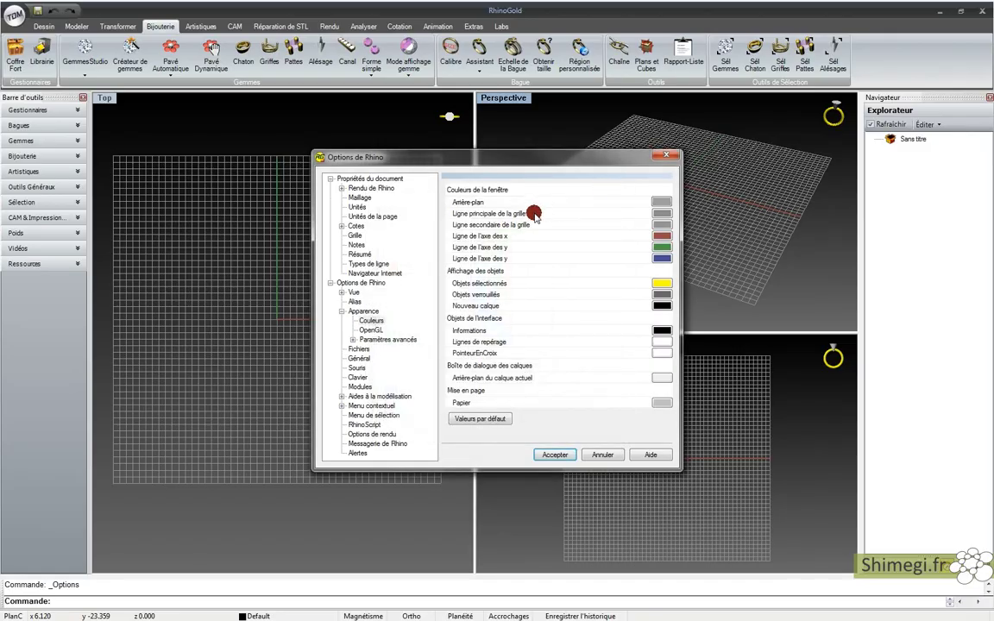
Step: Set the principal grid line colour to dark grey, RGB 75, 75, 75, and apply the Rhino options
click(661, 213)
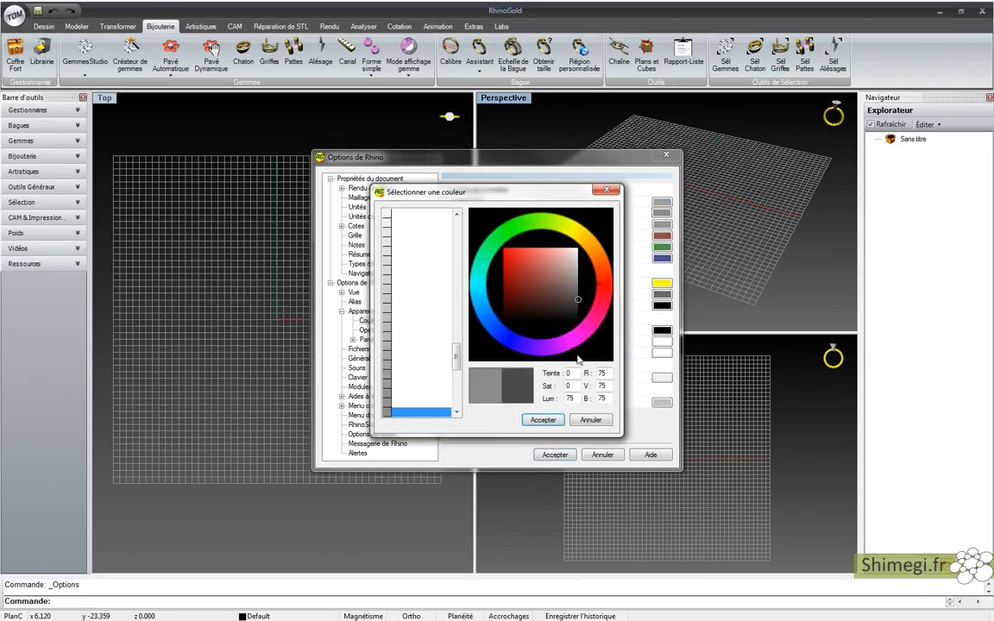
click(543, 420)
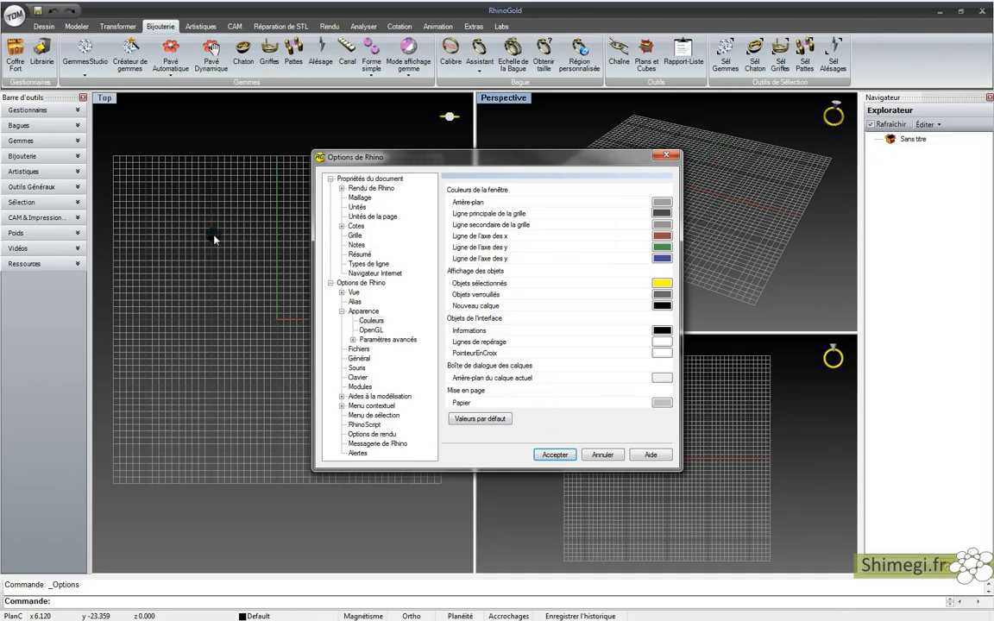
click(566, 455)
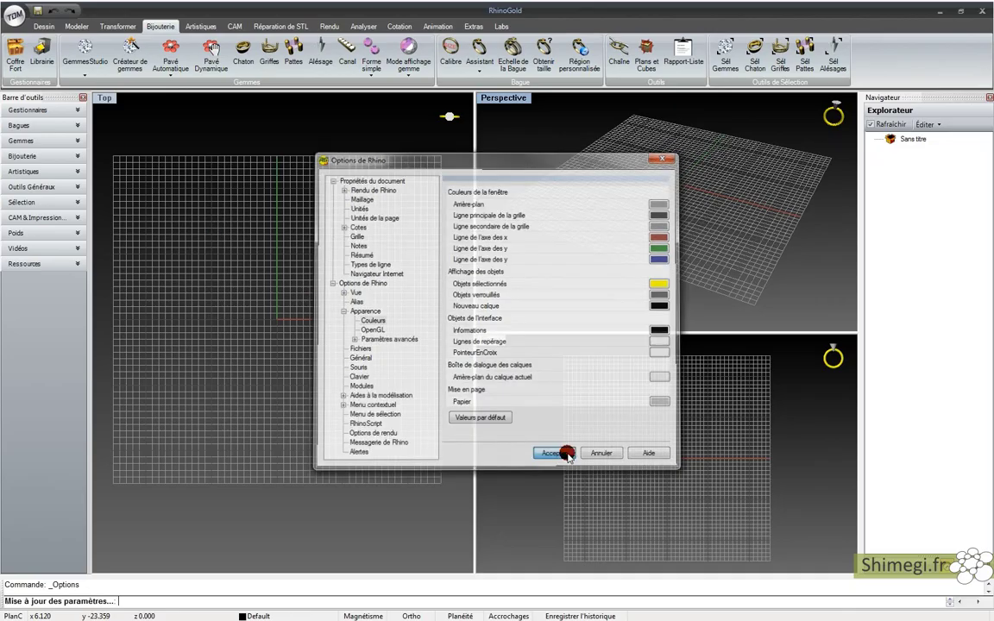
Step: Shift the viewport dividers to widen the Top viewport and make Perspective taller at the expense of Front
right_drag(660, 210, 639, 276)
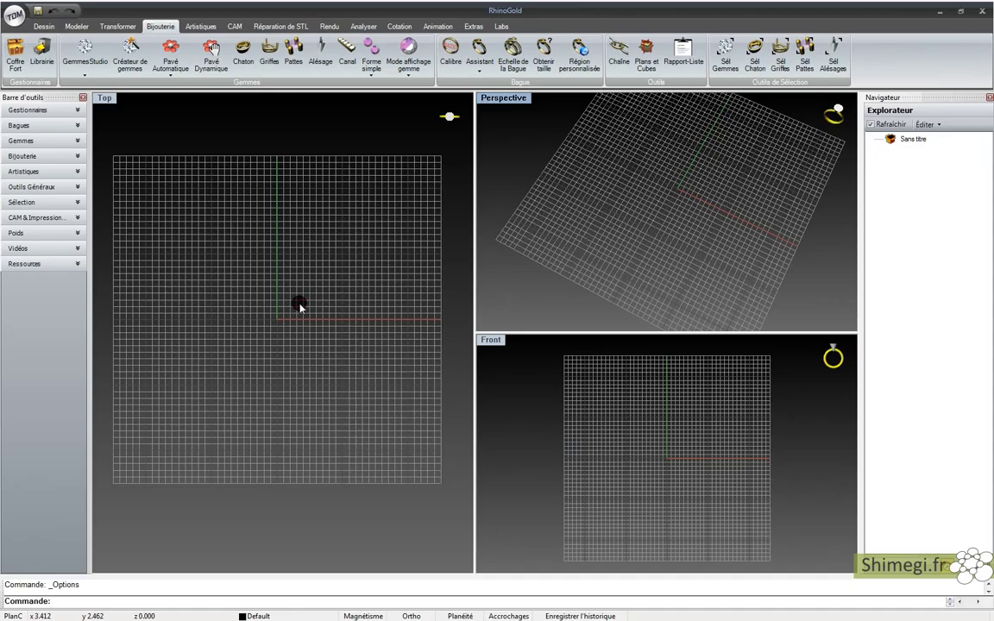
scroll(326, 292, up, 2)
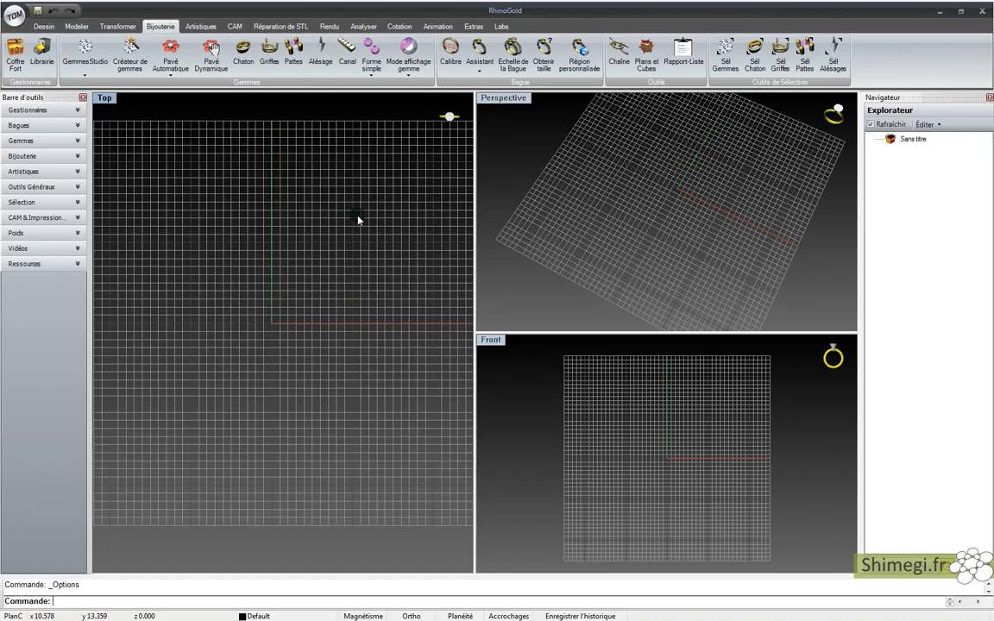
scroll(359, 219, down, 2)
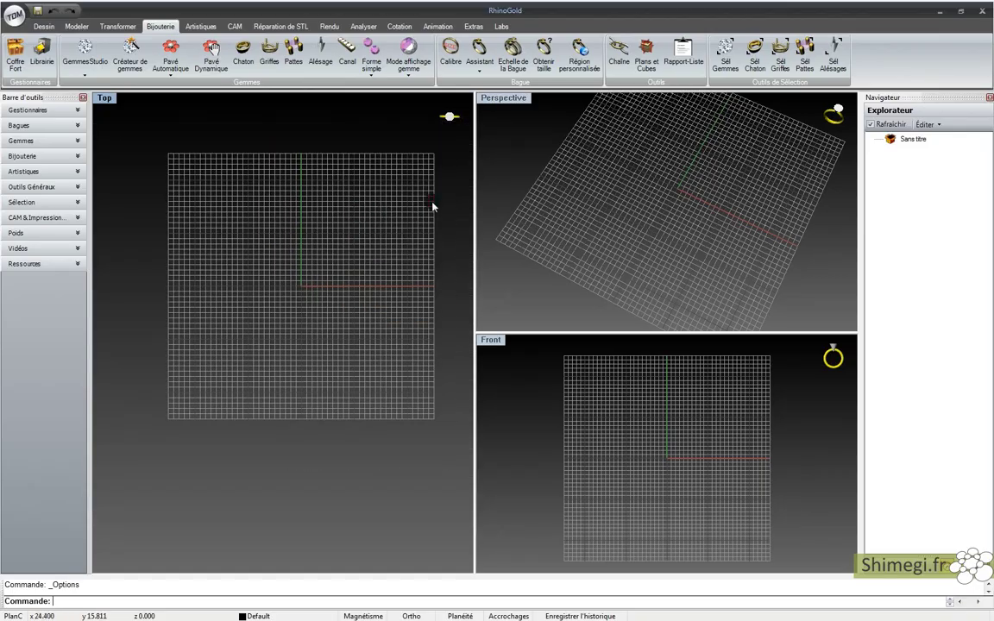
right_drag(603, 256, 603, 223)
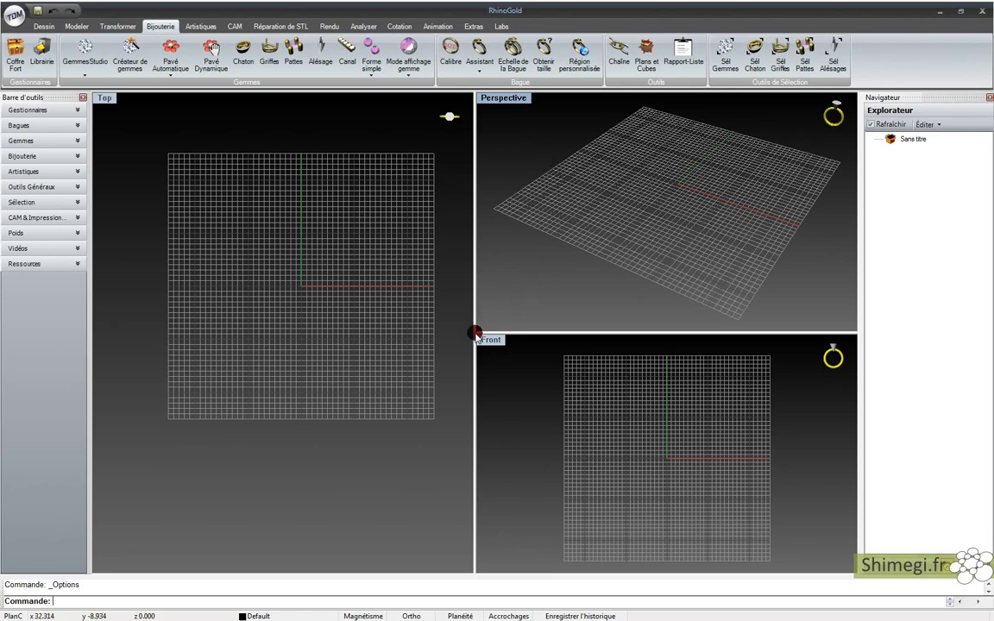
drag(474, 334, 506, 309)
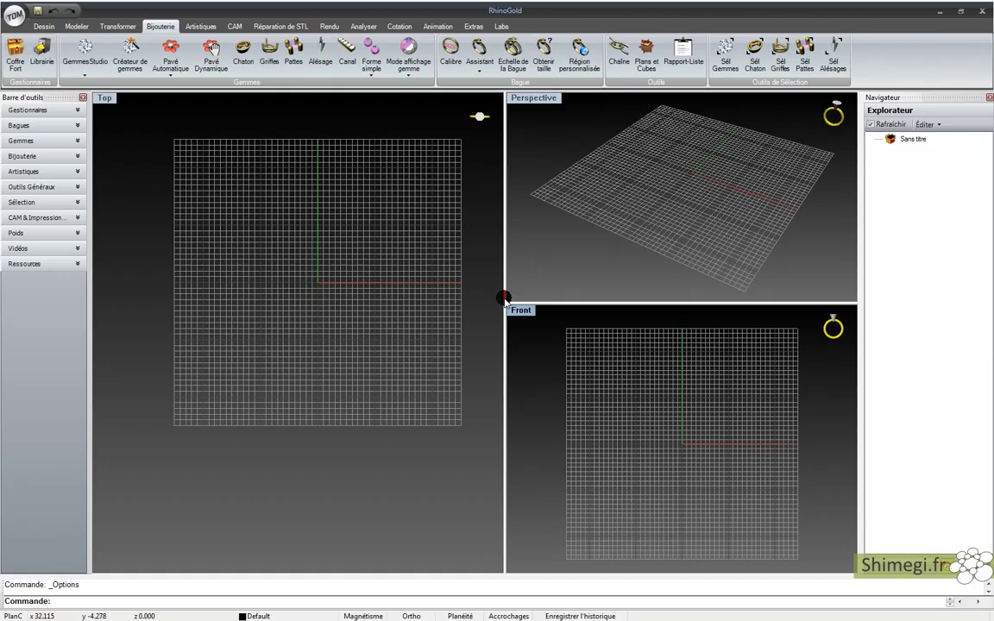
drag(521, 307, 526, 343)
Step: Detach the Perspective viewport from the layout, place it over the Top viewport and make it taller
click(533, 100)
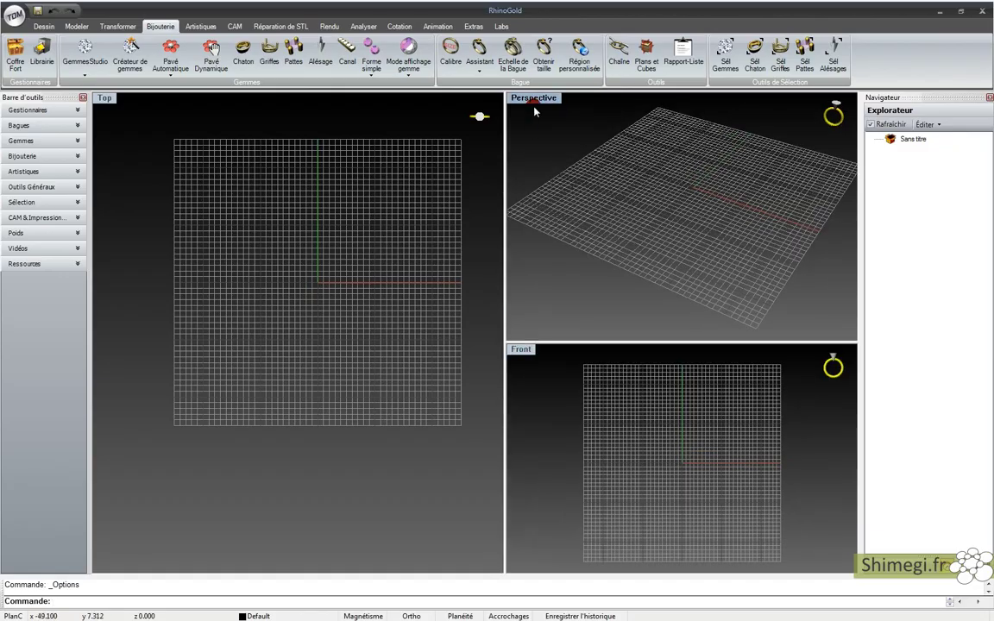
drag(533, 100, 285, 121)
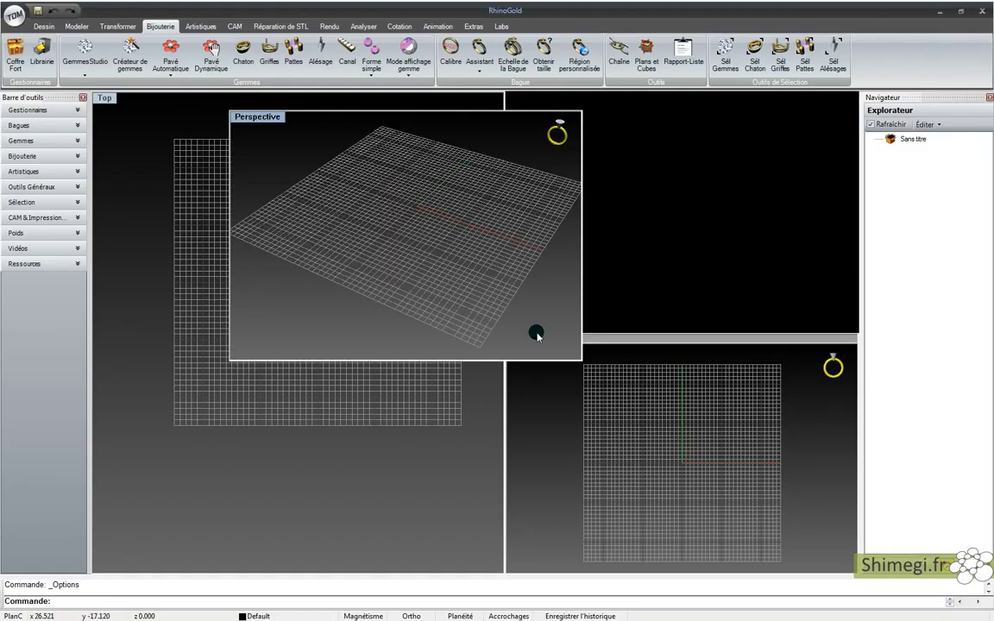
drag(581, 363, 582, 407)
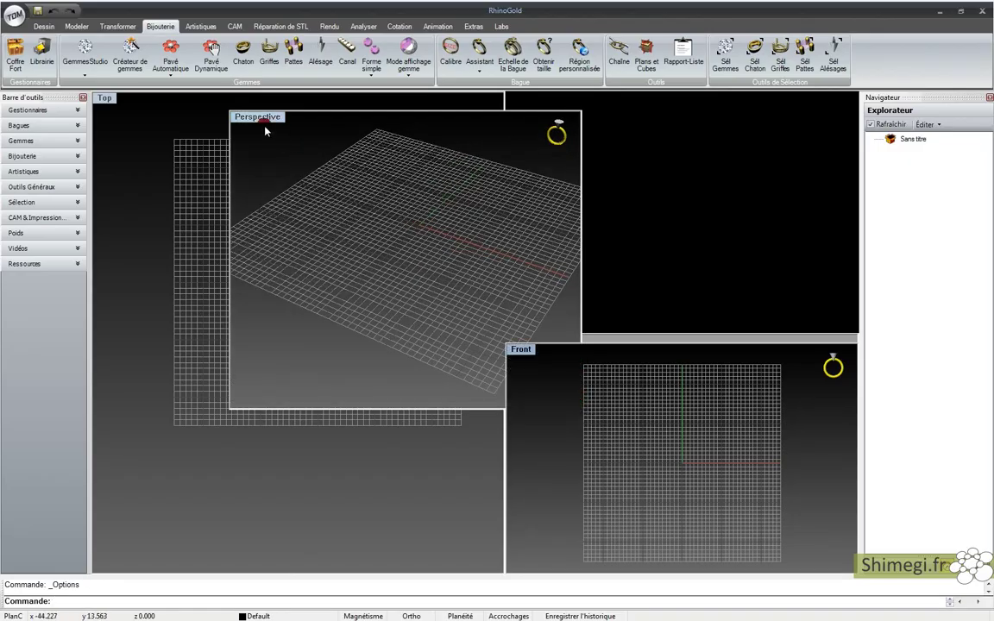
Step: Return the Perspective viewport to its place above Front and readjust the divider between the two
click(462, 118)
drag(255, 119, 539, 103)
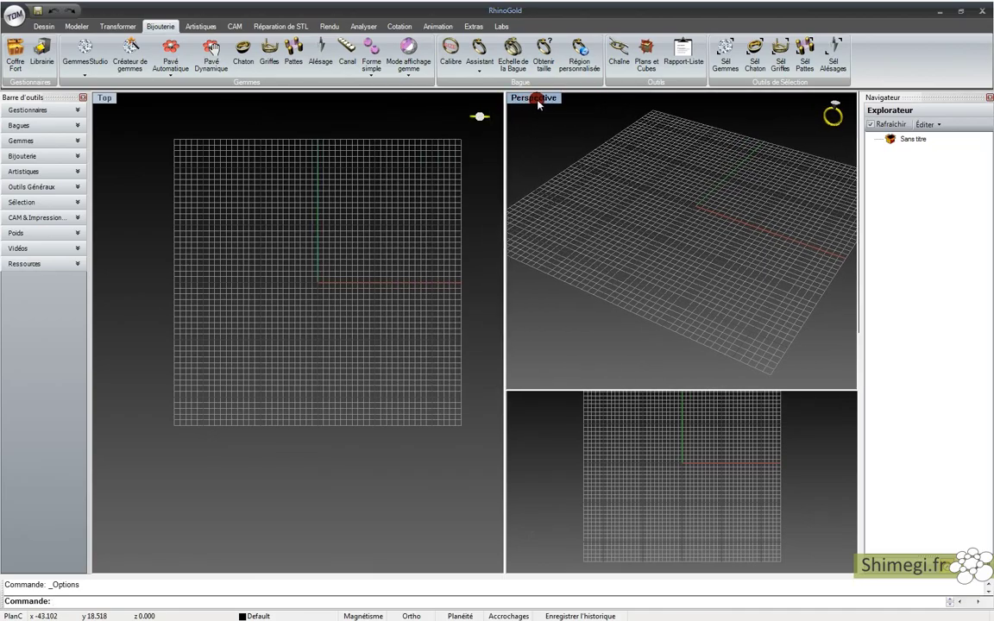
drag(569, 328, 541, 329)
click(108, 98)
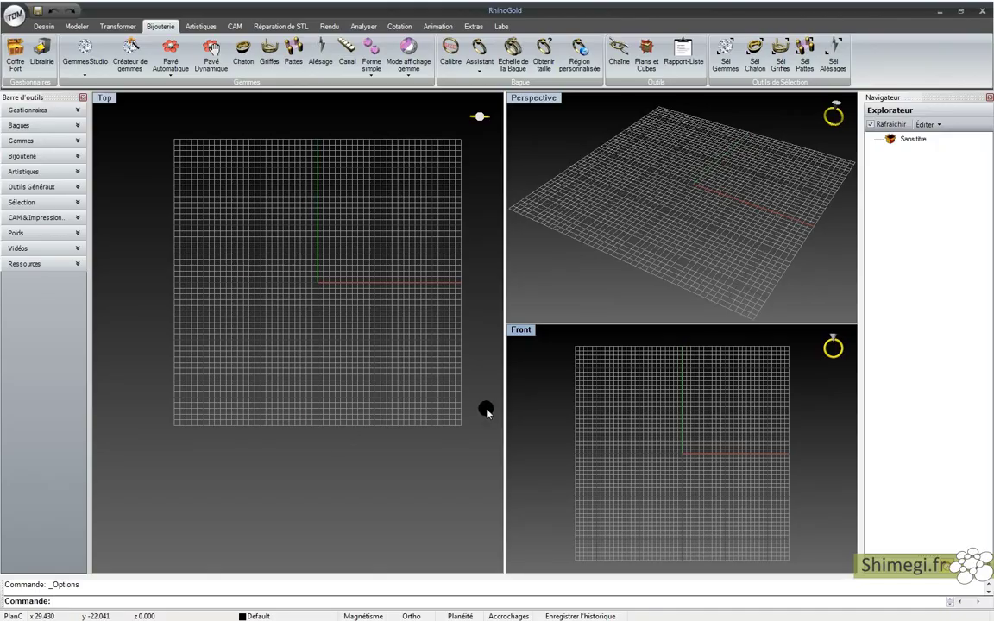
Step: Enter the start of the Options command at the prompt to view its suggestions, and examine the list of recently used commands
click(131, 576)
drag(132, 575, 50, 596)
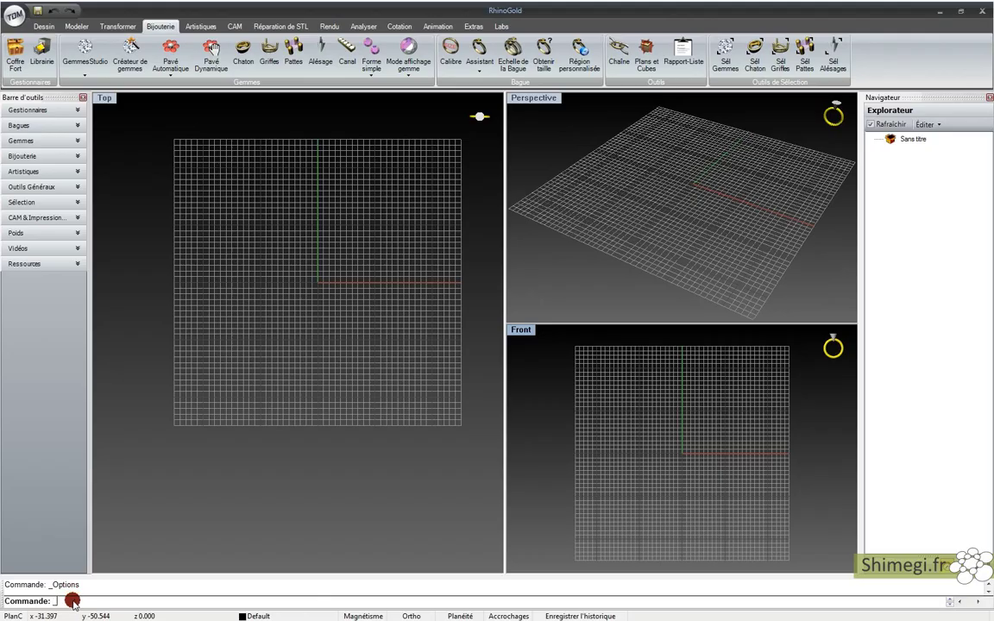
text(p)
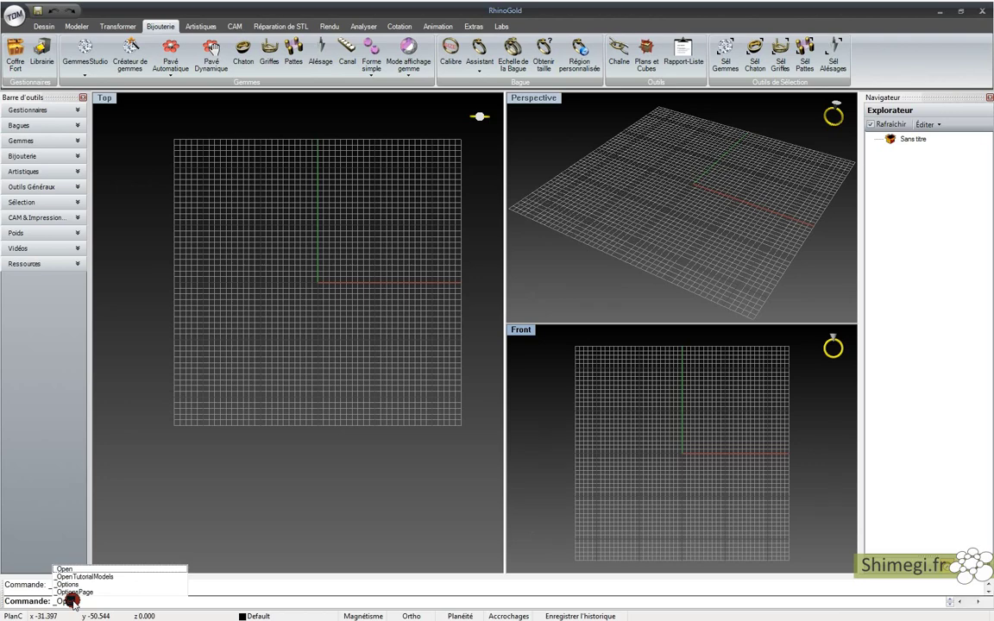
text(t)
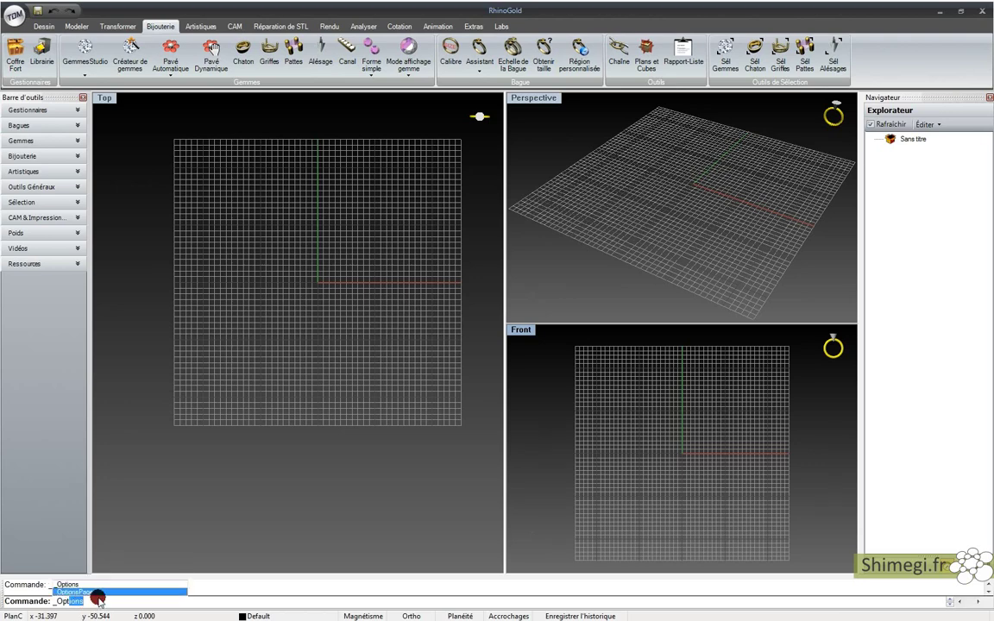
click(141, 585)
right_click(137, 602)
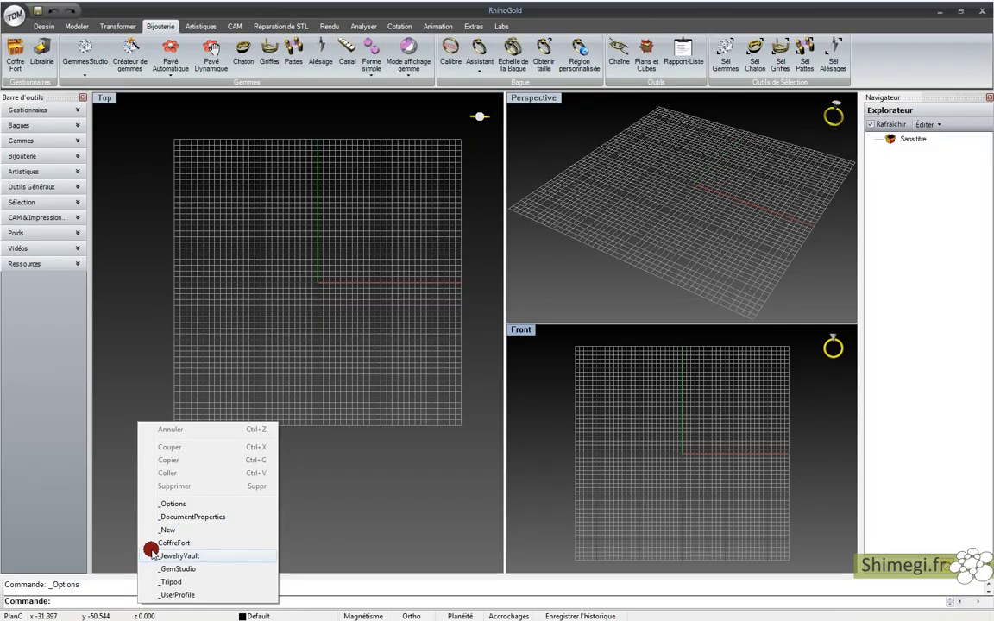
mouse_move(193, 442)
mouse_down()
mouse_move(229, 526)
mouse_move(224, 498)
mouse_move(222, 587)
mouse_move(297, 598)
mouse_up()
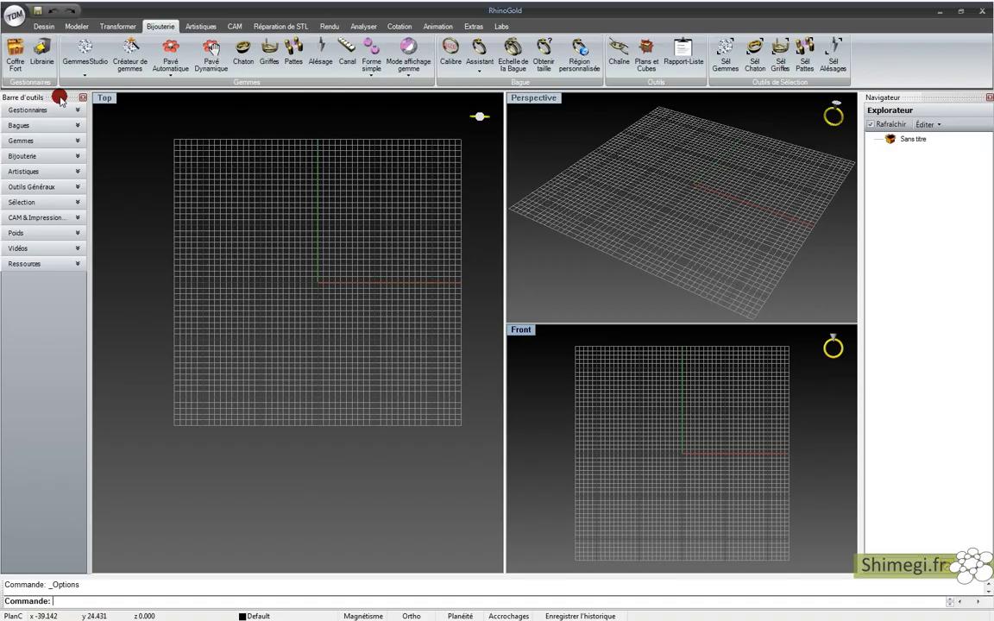
Step: Expand the Gestionnaires, Bagues, Gemmes, Bijouterie, Artistiques and Outils Généraux tool categories and look over their tools
click(62, 106)
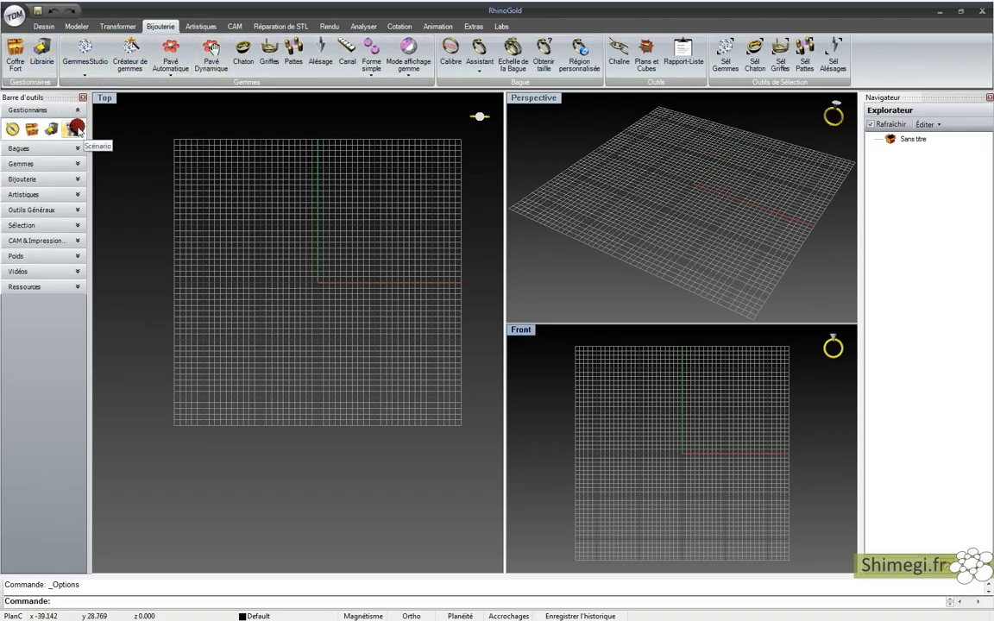
mouse_move(77, 129)
mouse_down()
mouse_move(46, 130)
mouse_move(54, 151)
mouse_move(39, 138)
mouse_move(54, 143)
mouse_move(155, 36)
mouse_move(129, 52)
mouse_move(85, 54)
mouse_move(562, 52)
mouse_move(50, 102)
mouse_move(29, 133)
mouse_move(18, 130)
mouse_move(72, 133)
mouse_up()
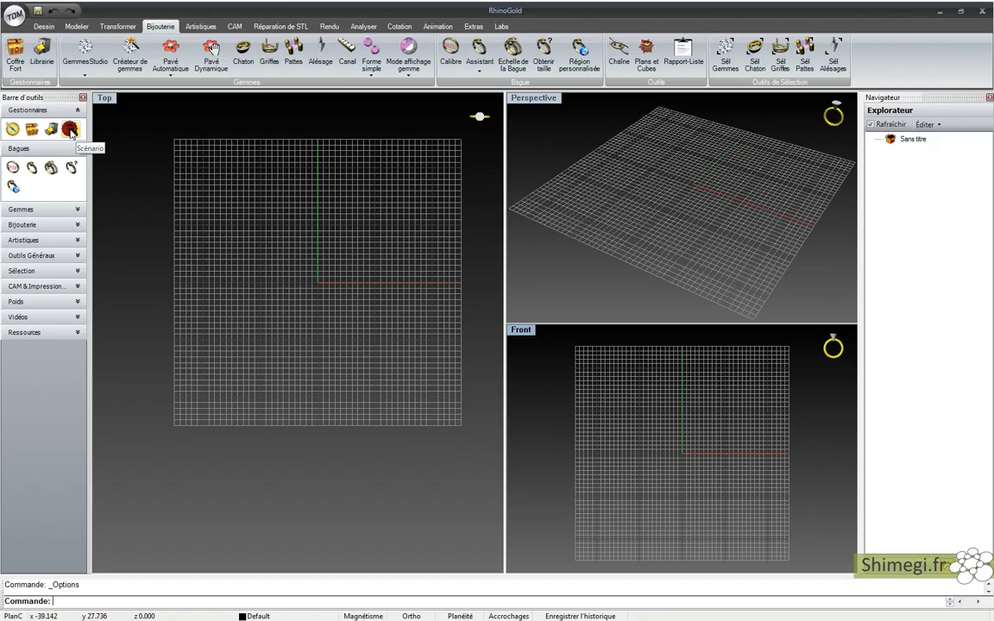
click(36, 212)
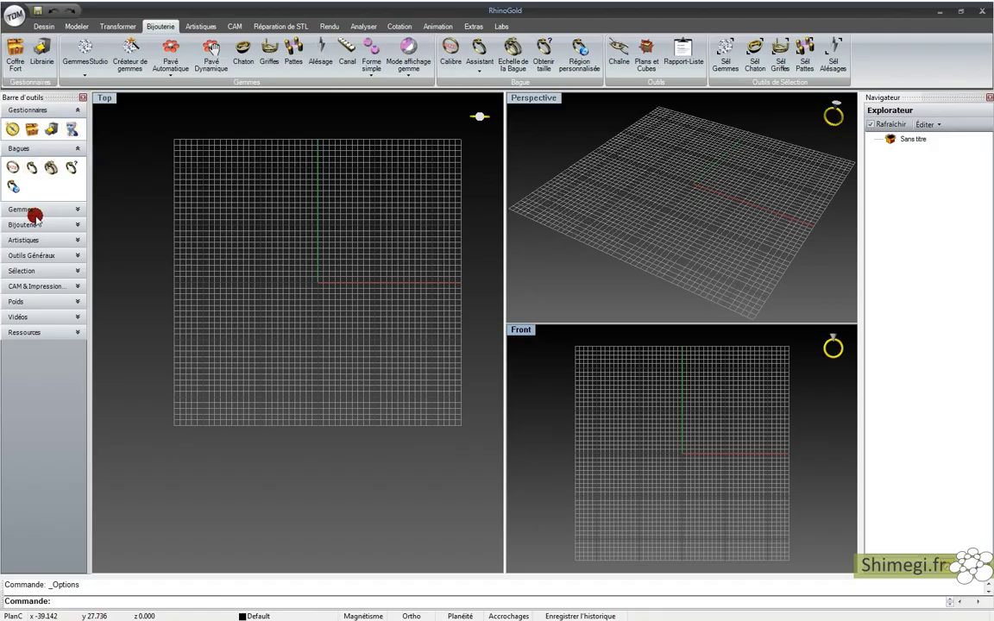
click(35, 286)
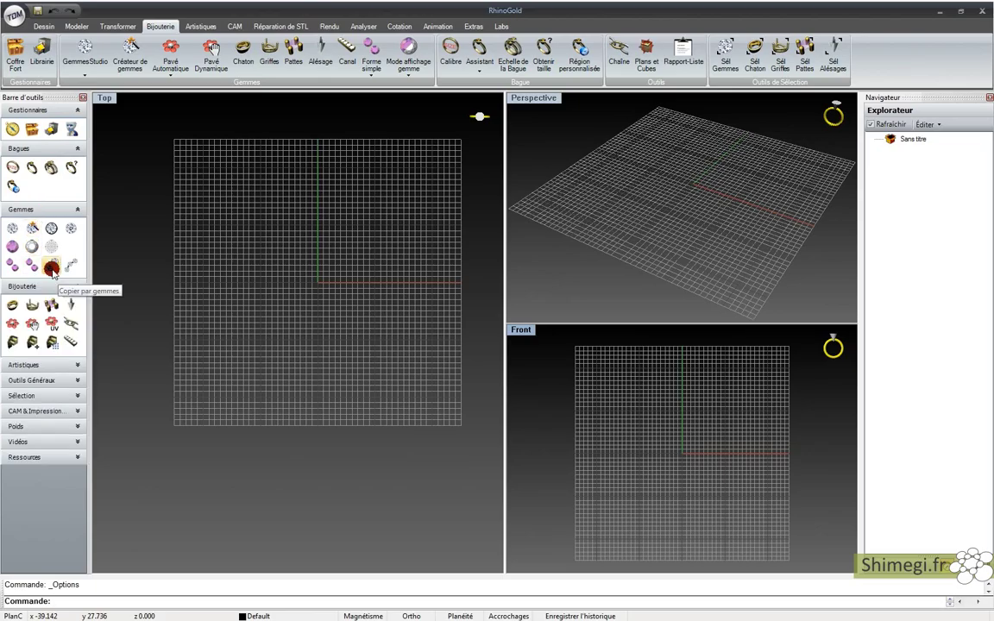
click(47, 365)
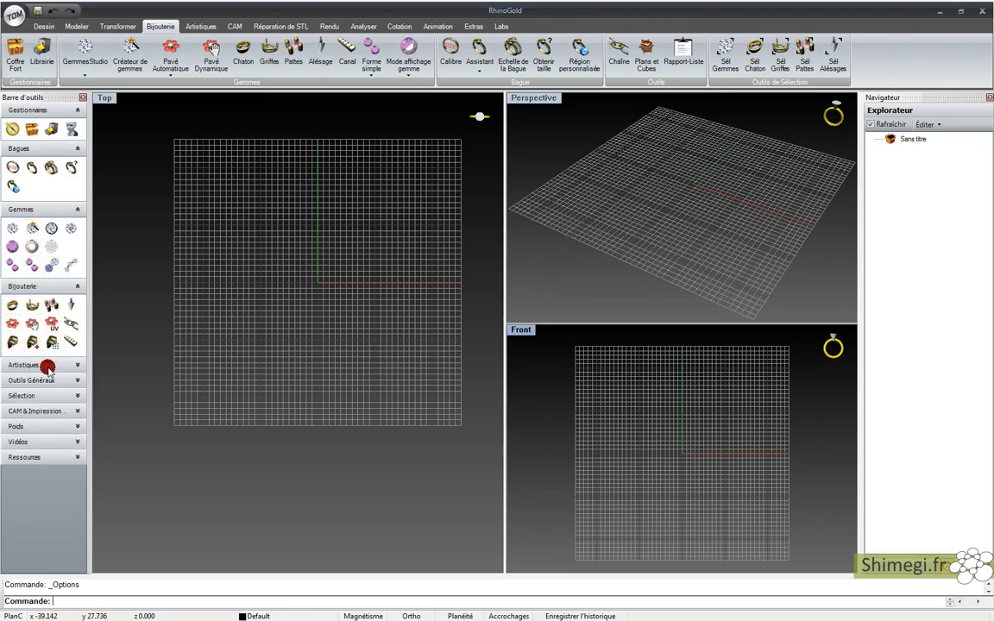
click(52, 439)
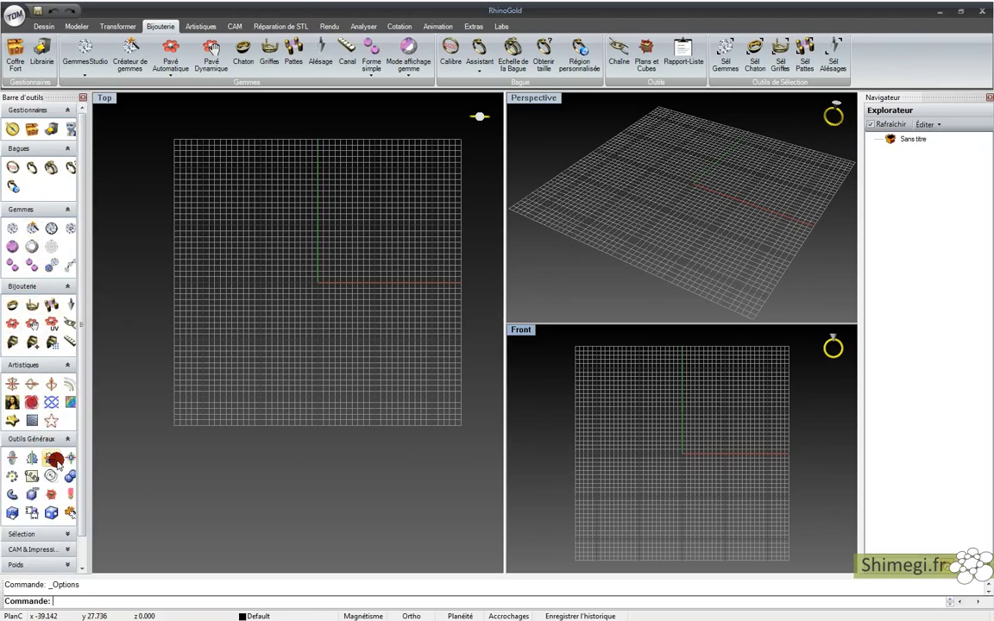
drag(80, 390, 81, 450)
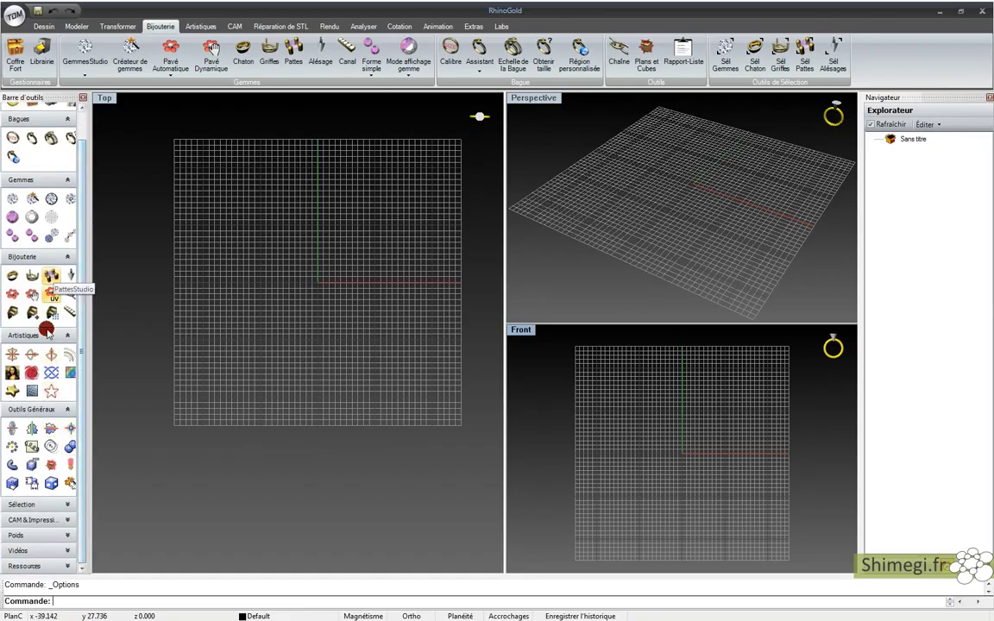
Step: Collapse all the expanded tool categories, from Outils Généraux up to Gestionnaires
click(43, 409)
click(53, 363)
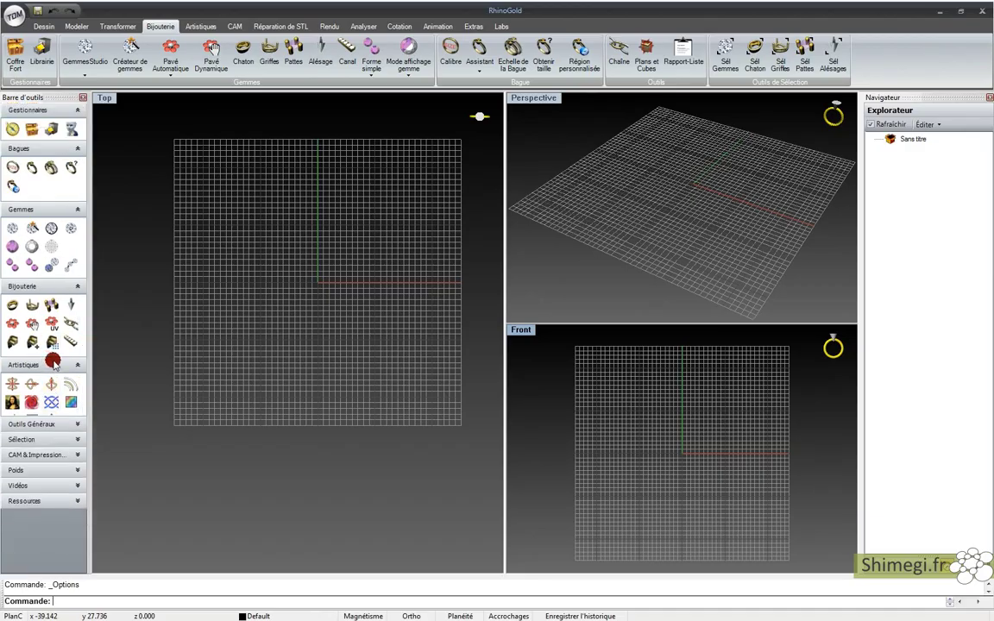
click(47, 286)
click(39, 210)
click(35, 149)
click(48, 109)
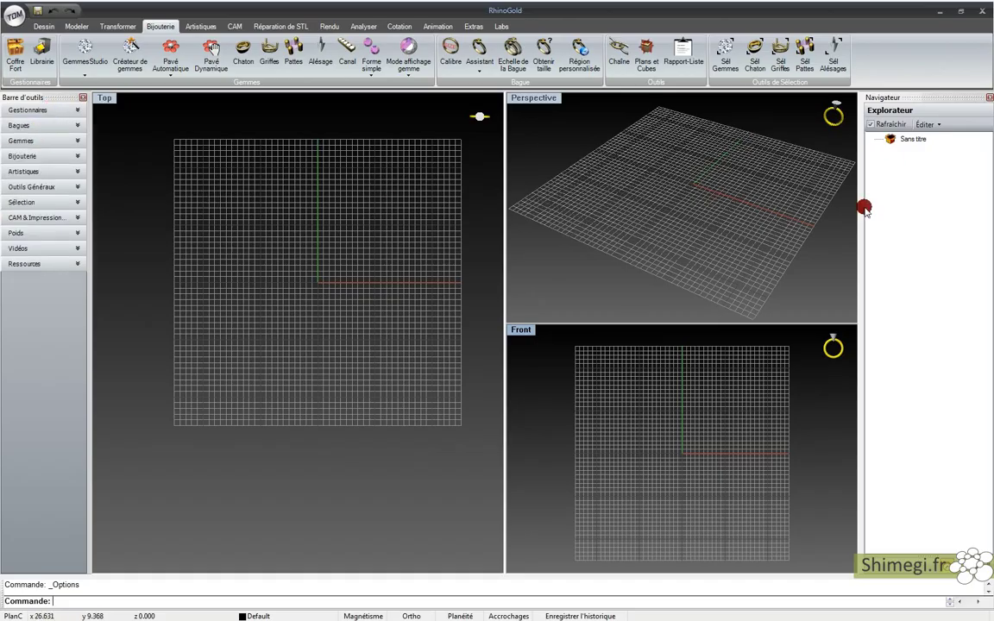
Step: Widen the Navigateur at the expense of the viewports and review its navigation pane options
drag(862, 214, 818, 215)
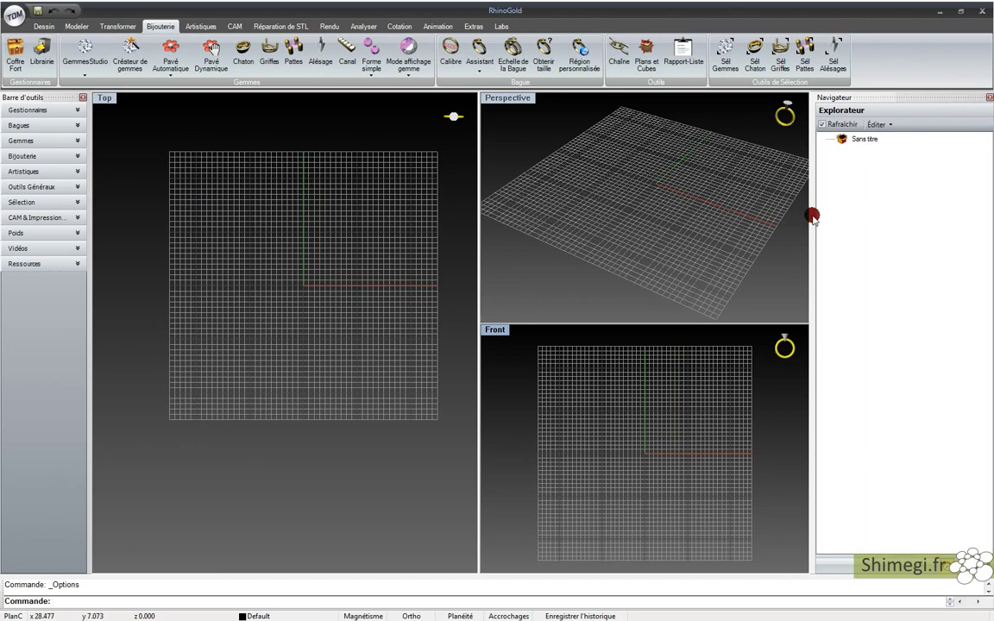
click(859, 139)
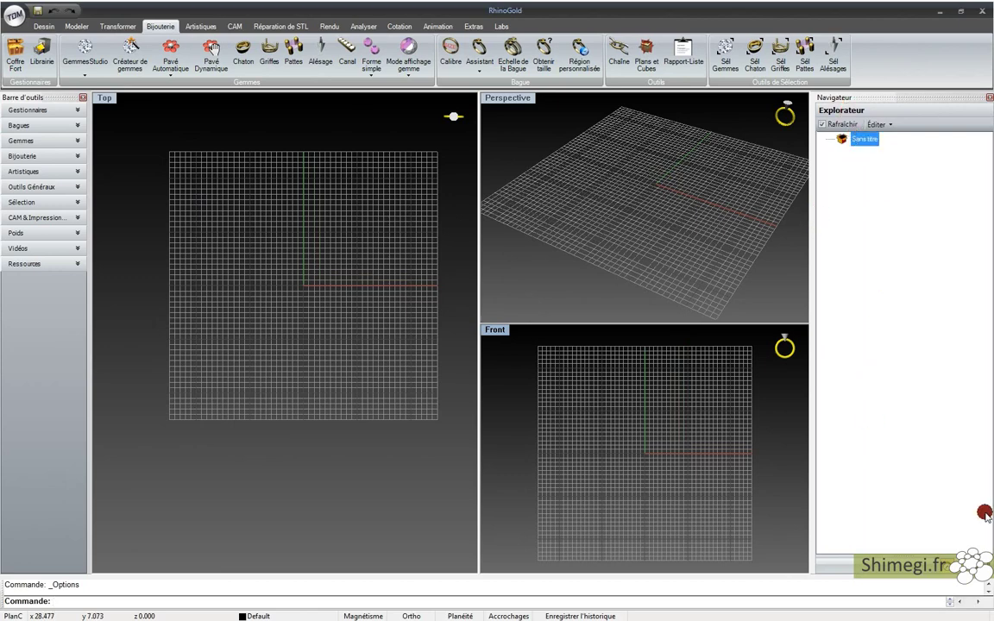
right_click(889, 559)
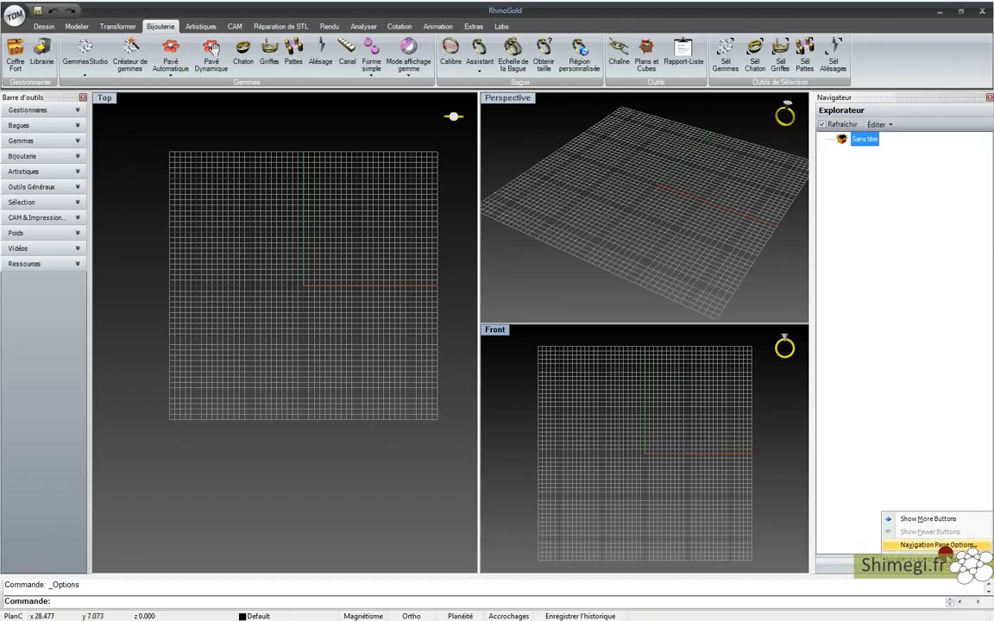
click(943, 544)
click(457, 314)
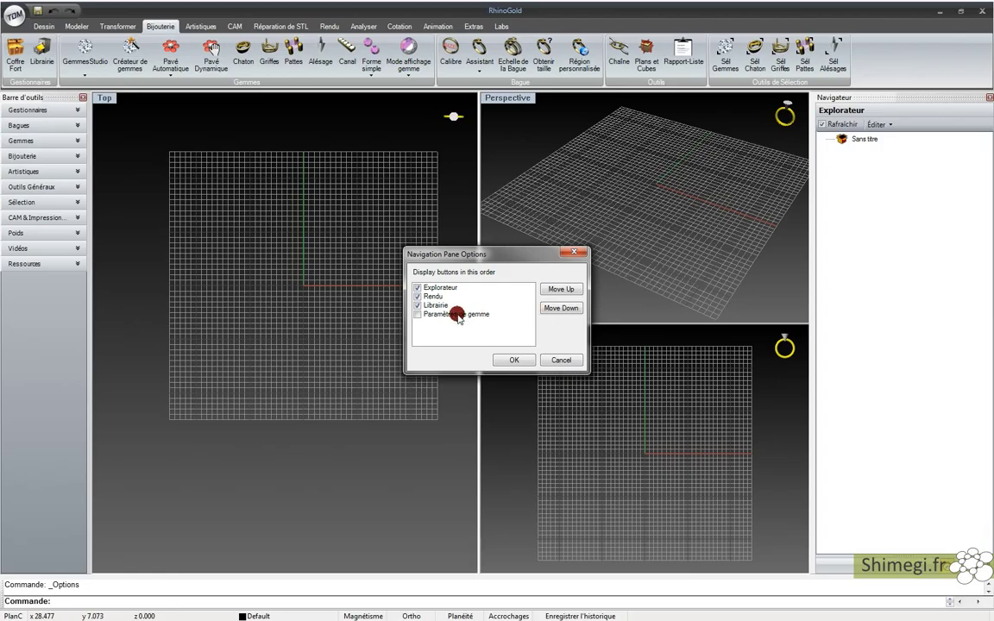
click(513, 359)
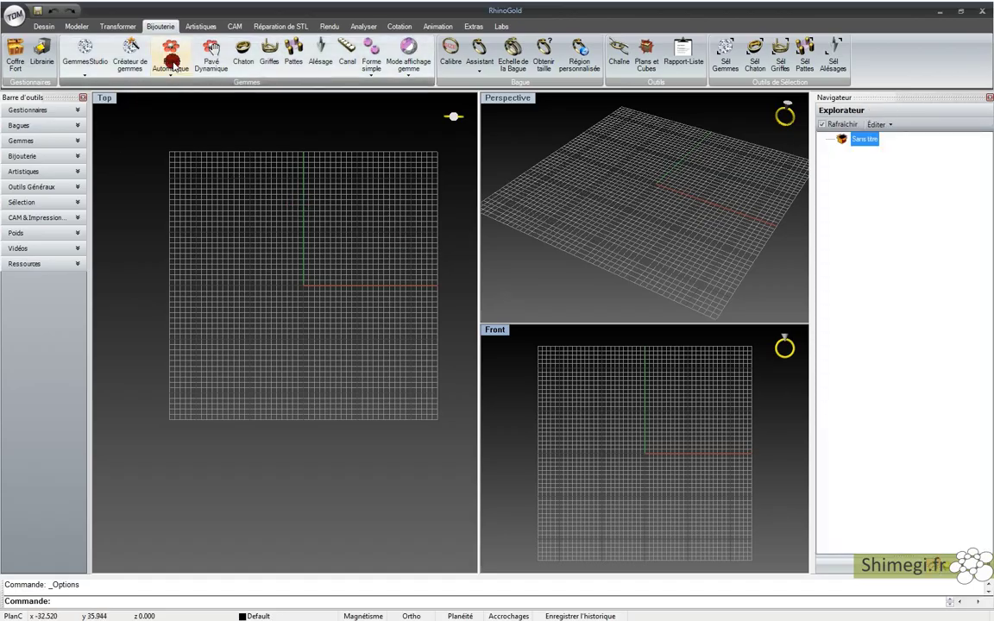
Step: Create a round 1.000 carat diamond with GemmesStudio and place it at the origin in the Top viewport
click(92, 58)
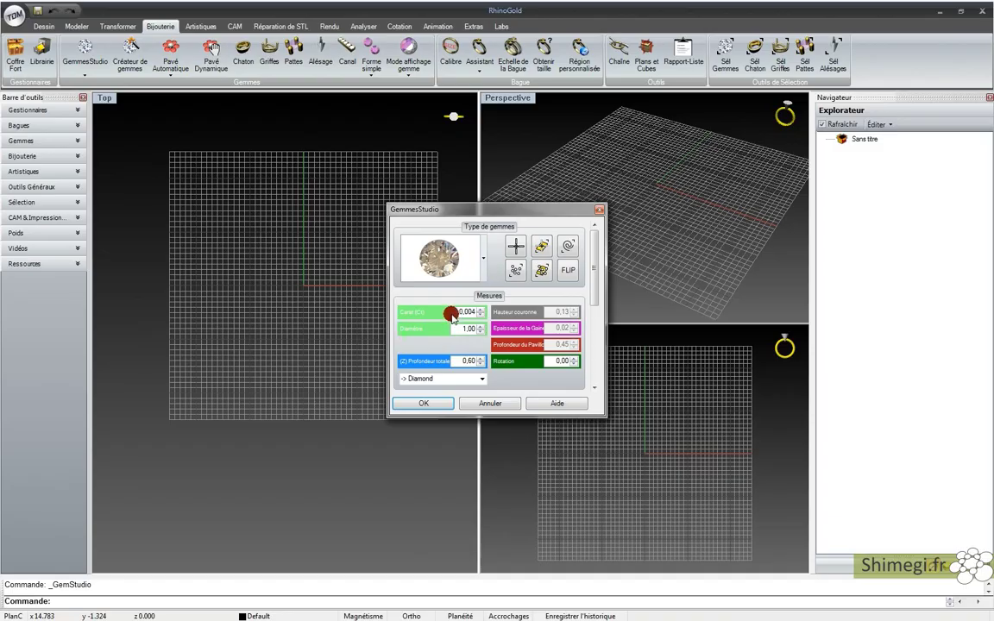
drag(459, 312, 477, 313)
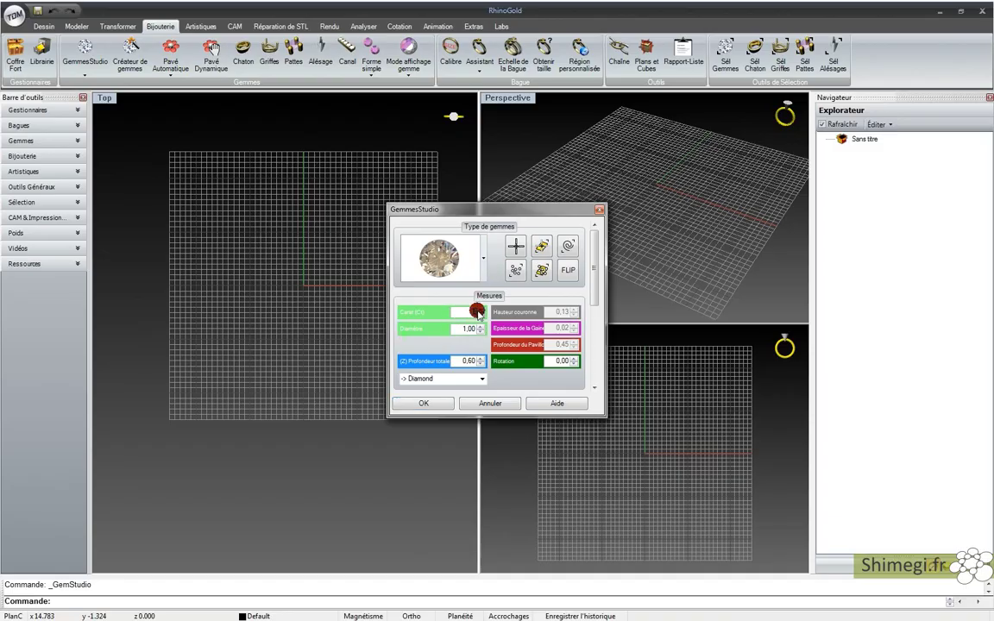
text(1,05)
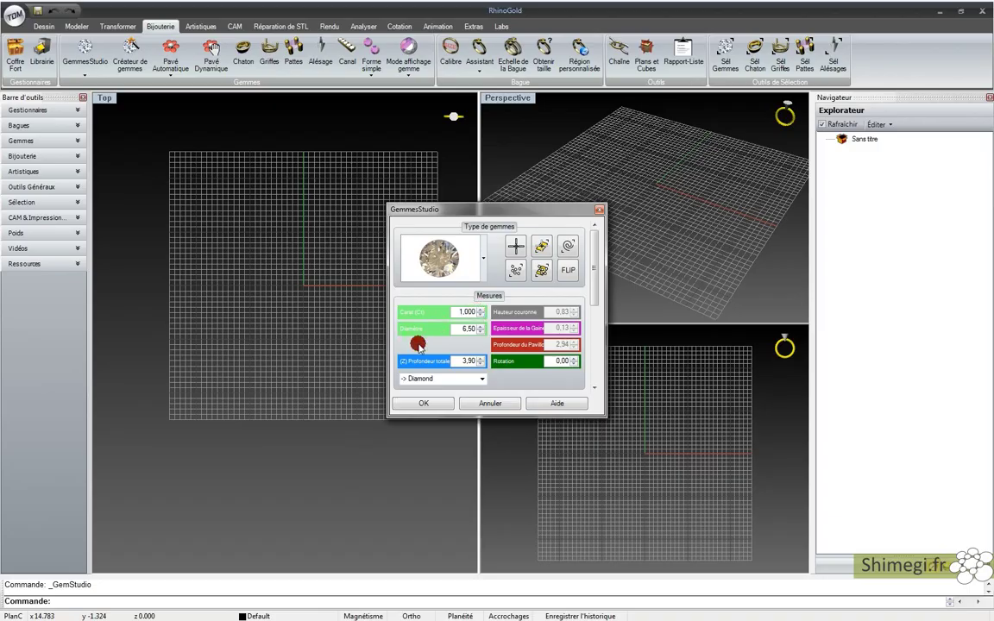
key(Return)
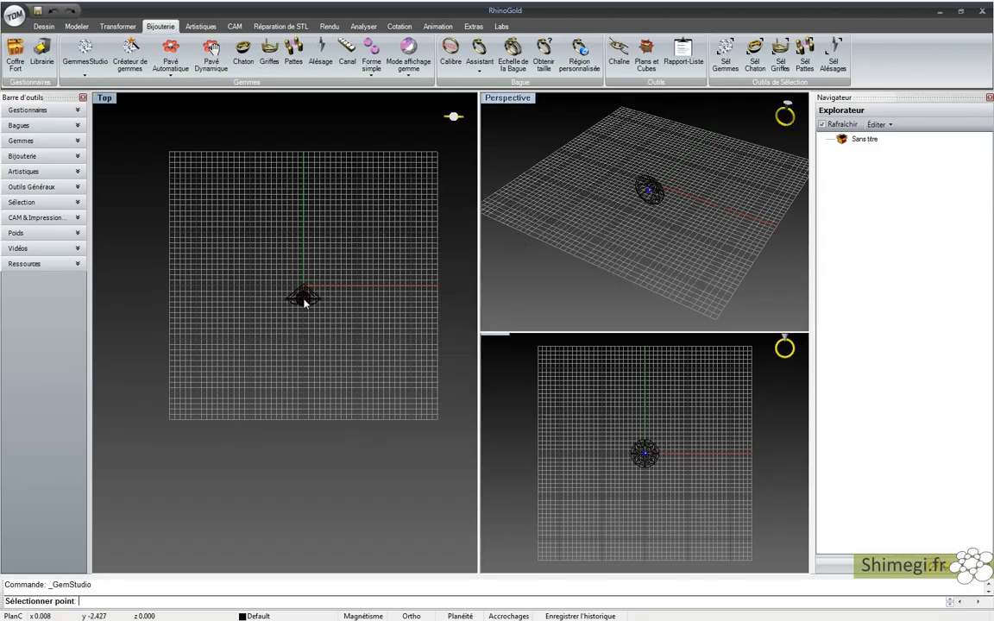
click(304, 300)
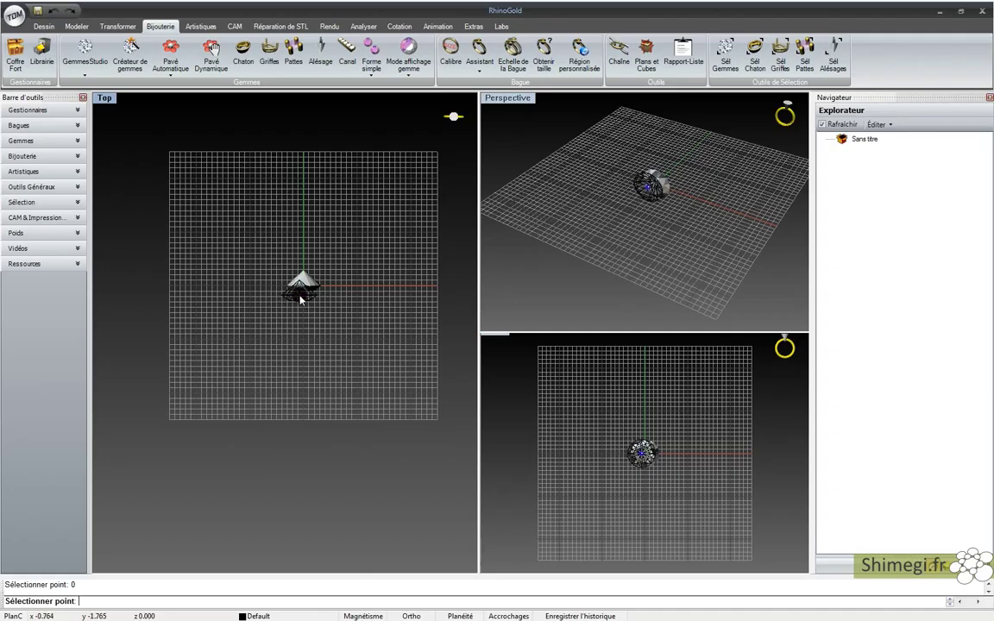
click(437, 403)
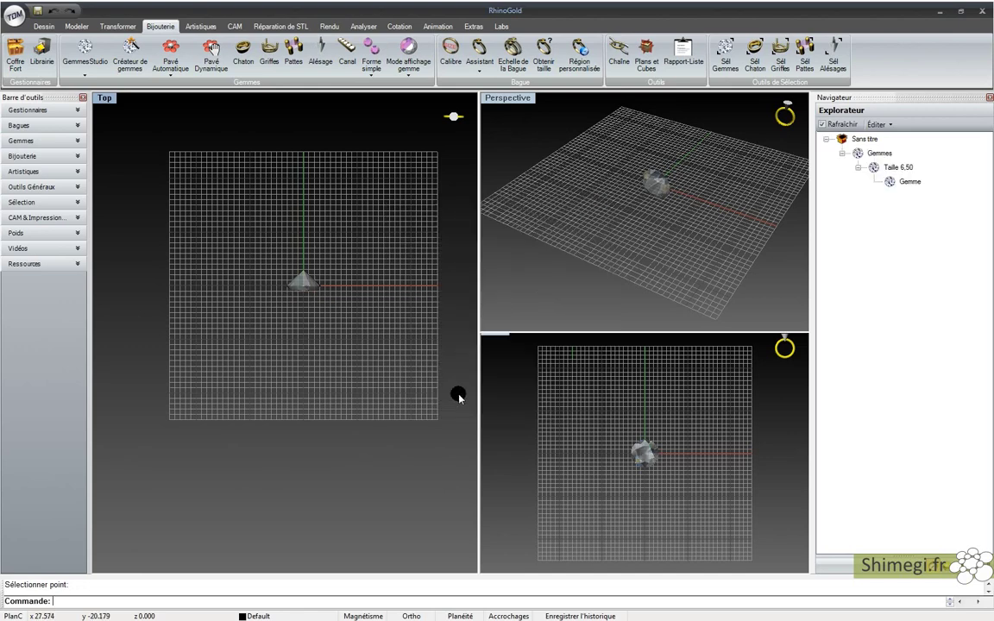
Step: Select the gem's size and gem entries in the Explorateur tree to see what they highlight in the viewports
click(863, 140)
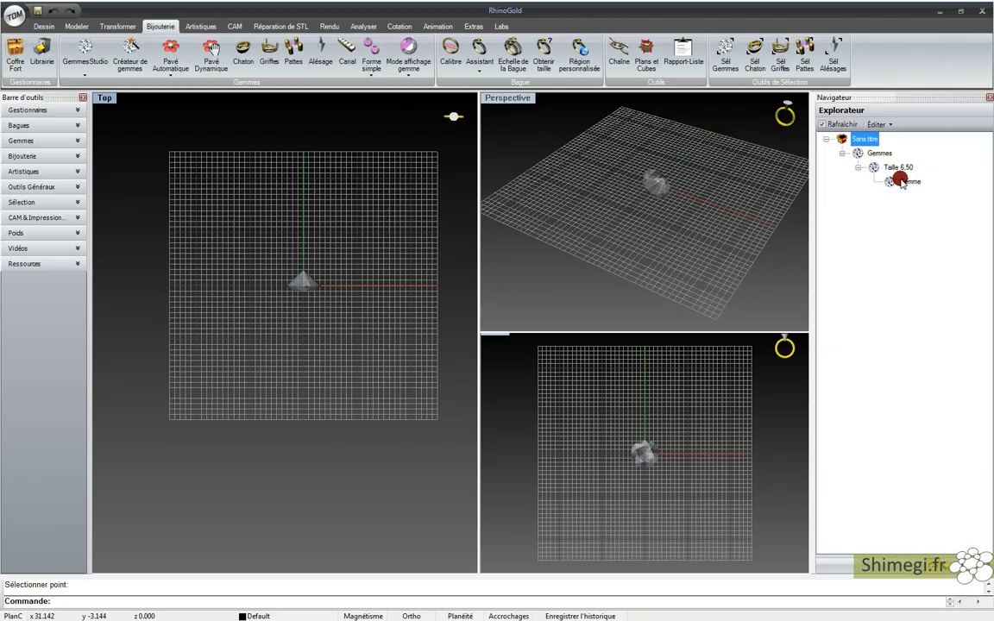
click(899, 168)
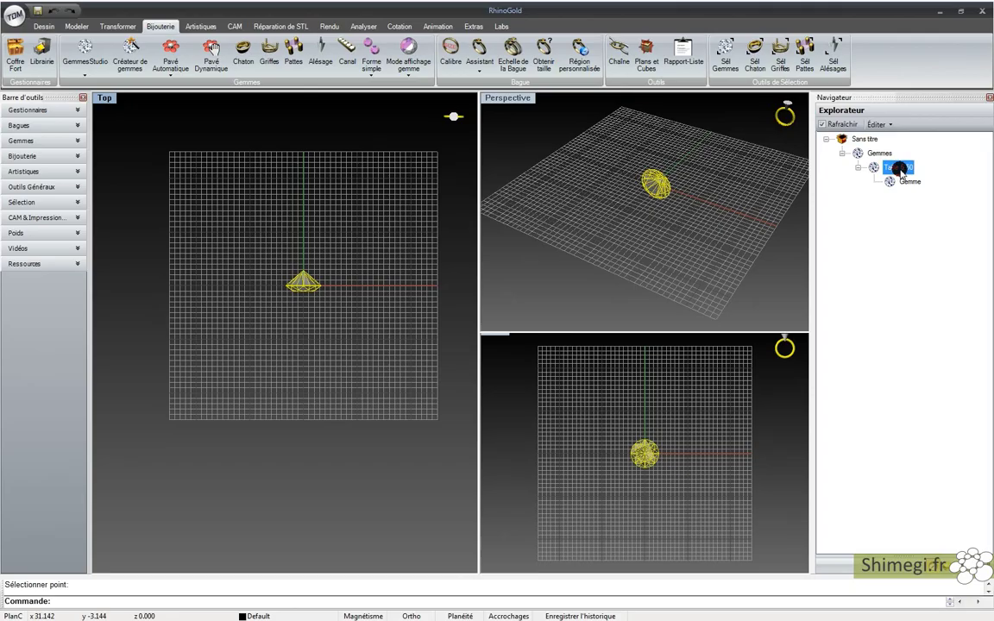
click(900, 183)
click(897, 168)
Step: Edit the gem from the Explorateur tree, reducing its carat weight to bring its size to 5.16, and update it
right_click(896, 170)
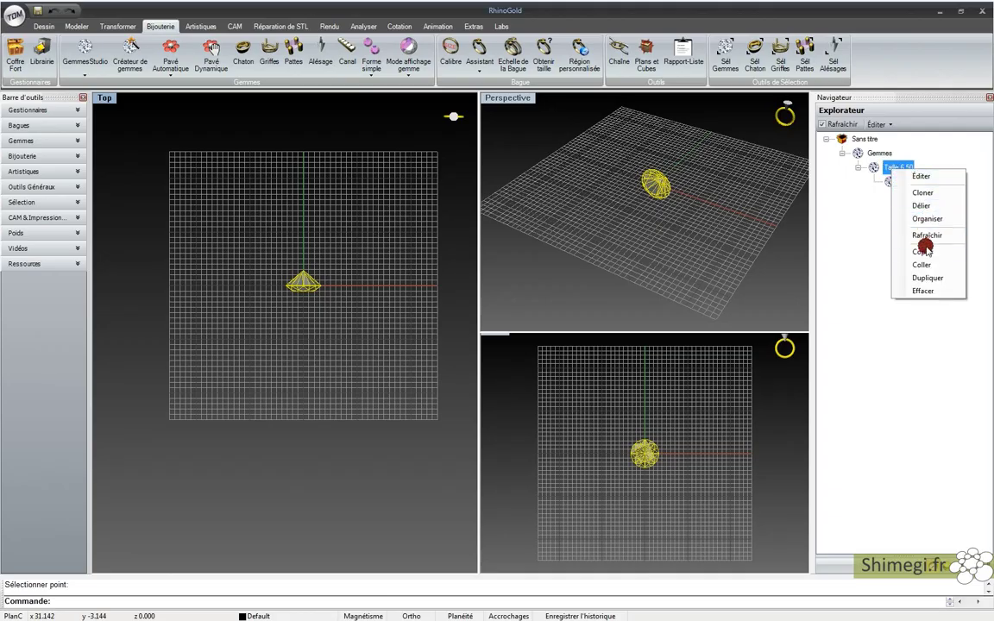
click(928, 178)
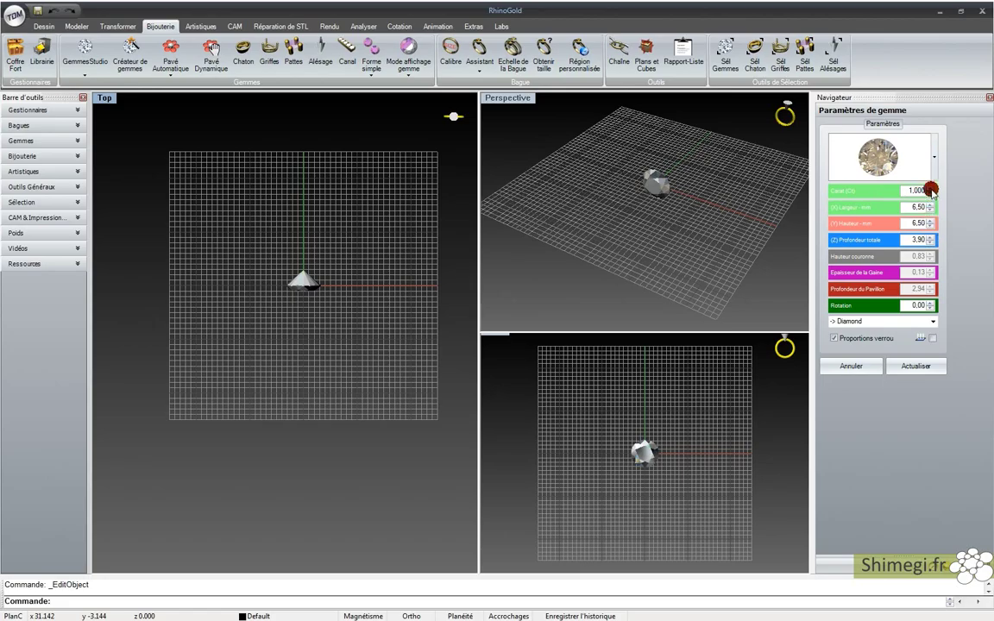
click(932, 194)
click(931, 195)
click(931, 194)
click(931, 194)
click(931, 194)
click(908, 366)
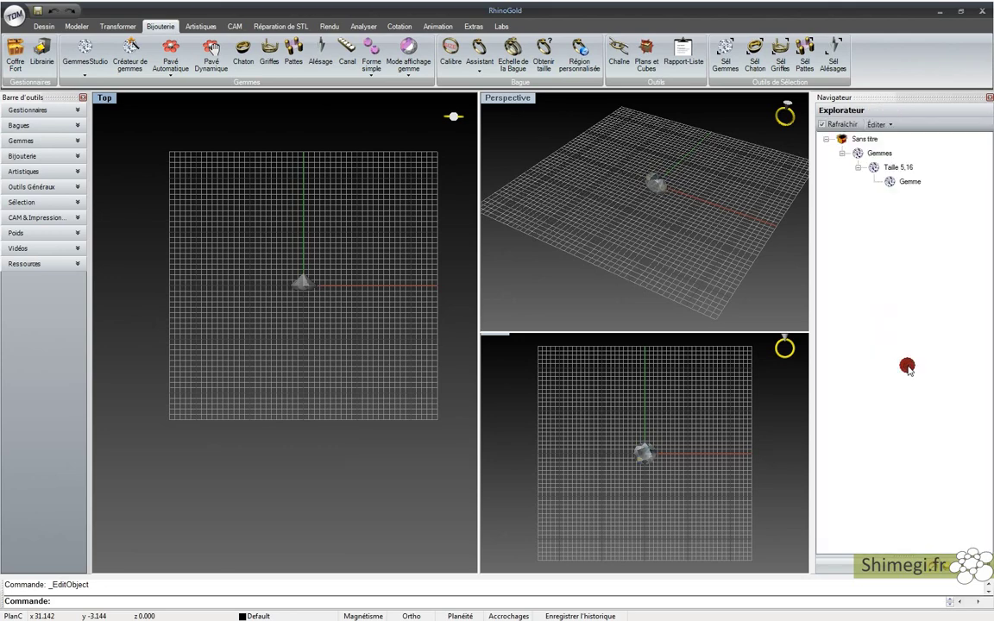
Step: Select the Taille 5,16 entry in the Explorateur and examine the resized gem close up in the Top viewport
click(392, 267)
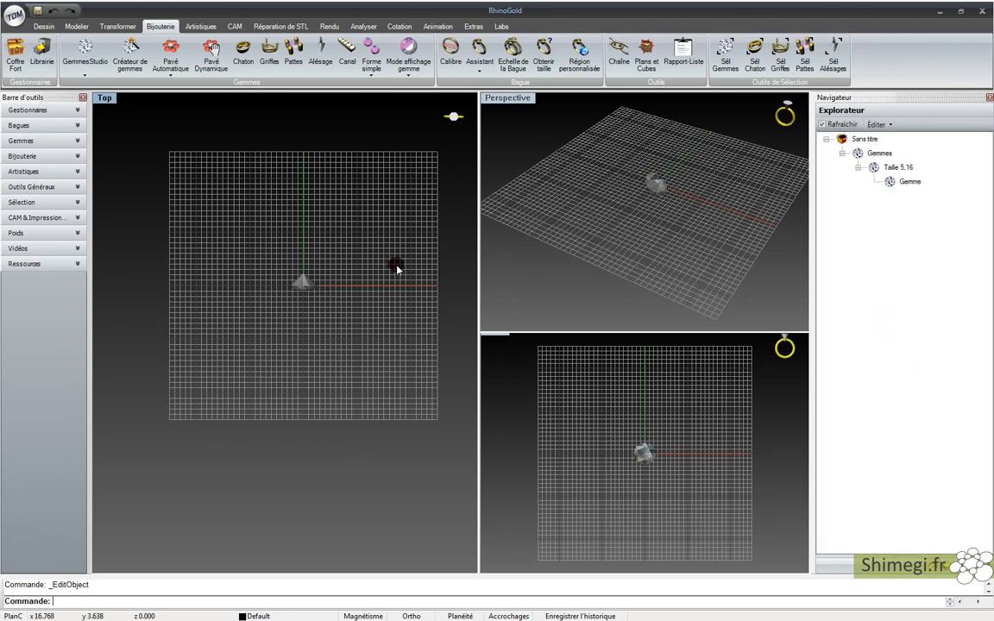
click(898, 166)
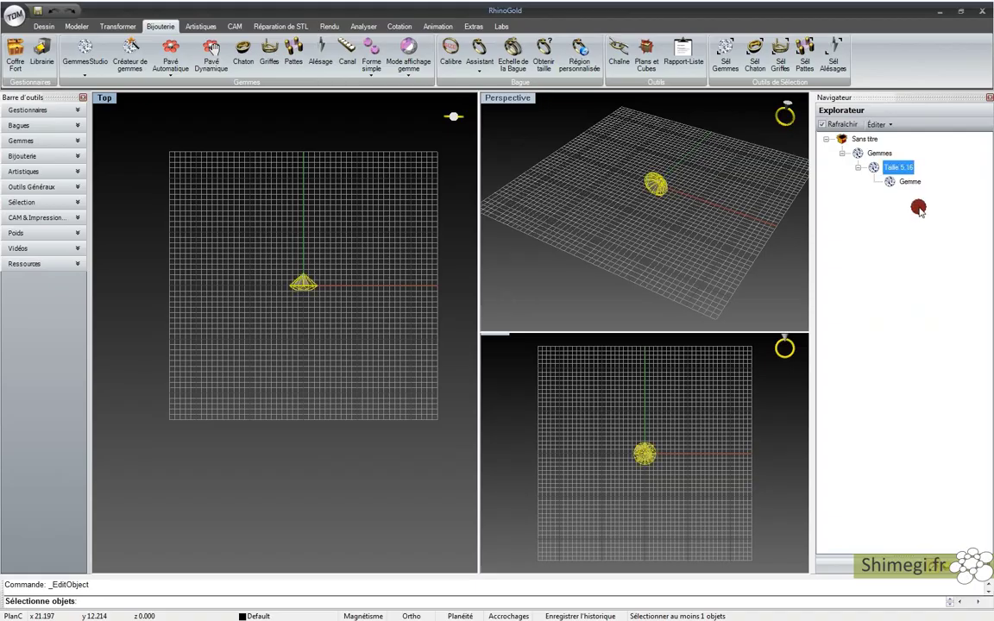
scroll(414, 222, up, 5)
right_drag(331, 290, 377, 271)
scroll(314, 281, up, 3)
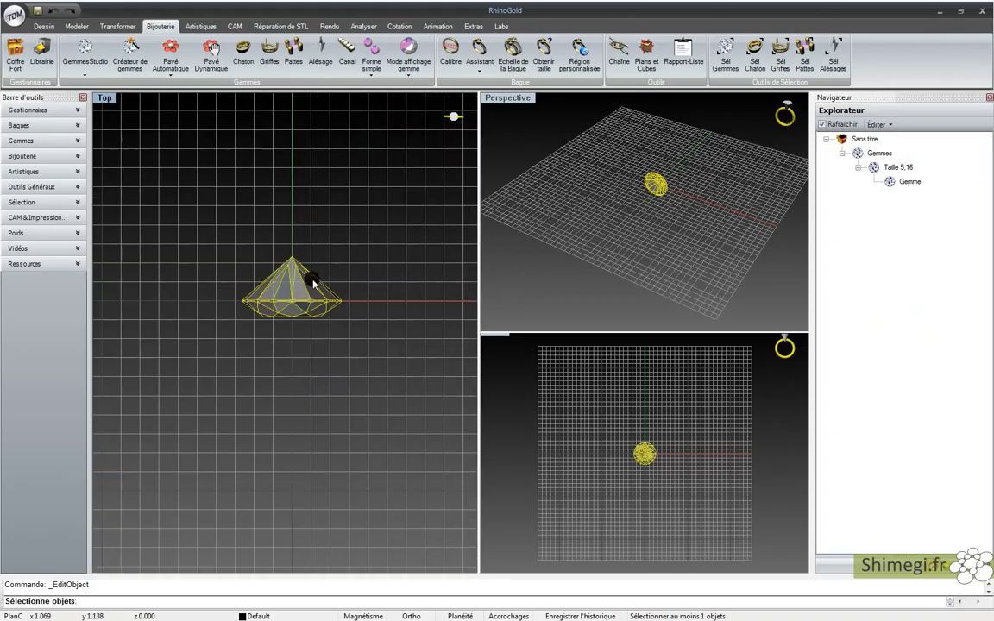
Step: Enable the Paramètres de gemme entry alongside Explorateur, Rendu and Librairie in the navigation pane options
click(932, 499)
right_click(932, 499)
click(941, 544)
click(417, 306)
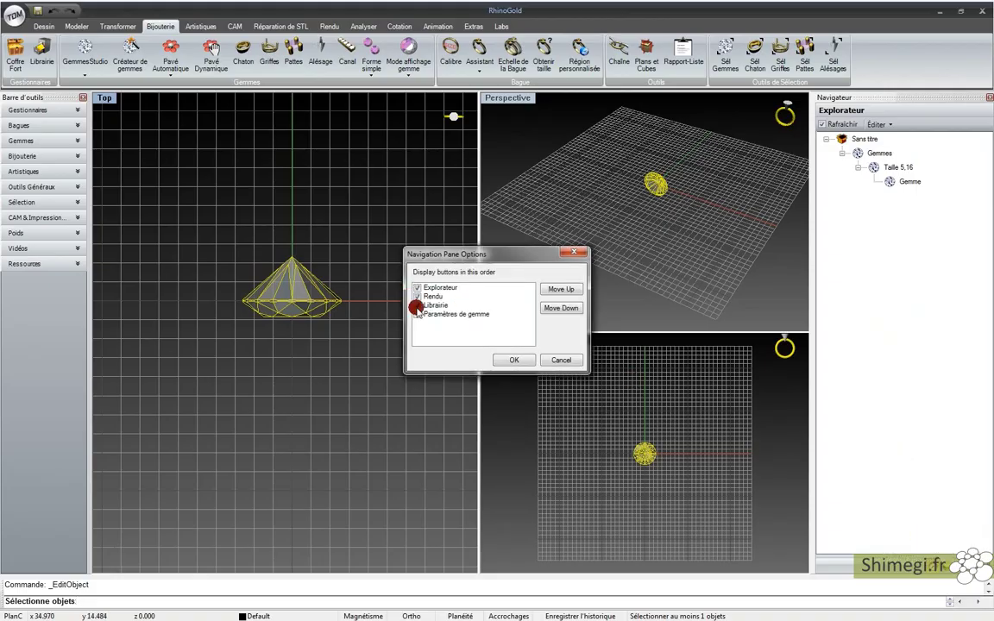
click(418, 315)
click(417, 315)
click(506, 360)
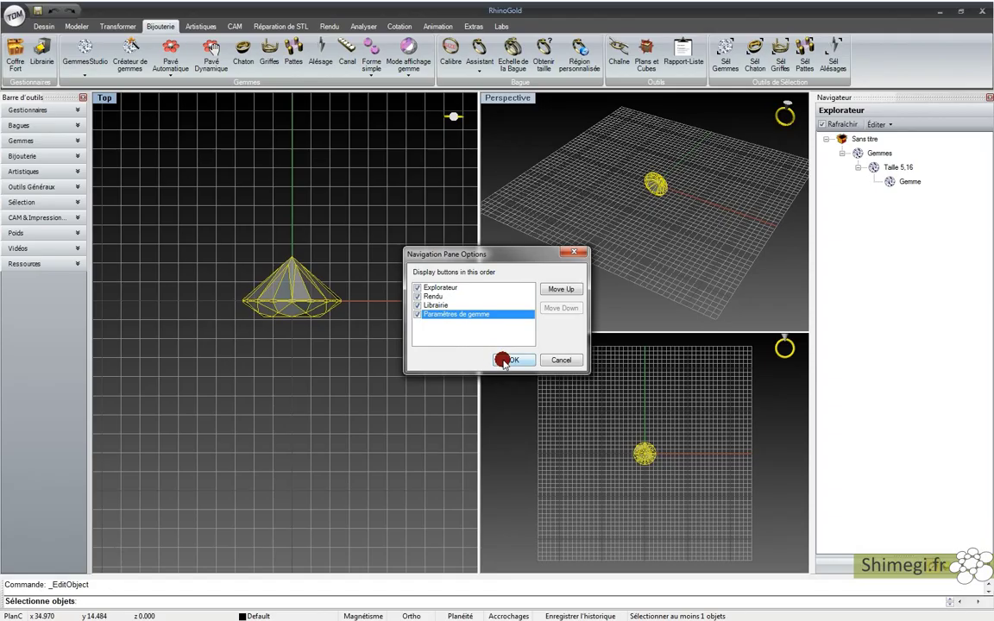
Step: Open the Paramètres de gemme pane and pick the gem in the Perspective and Front viewports to check for its settings
click(916, 502)
click(916, 563)
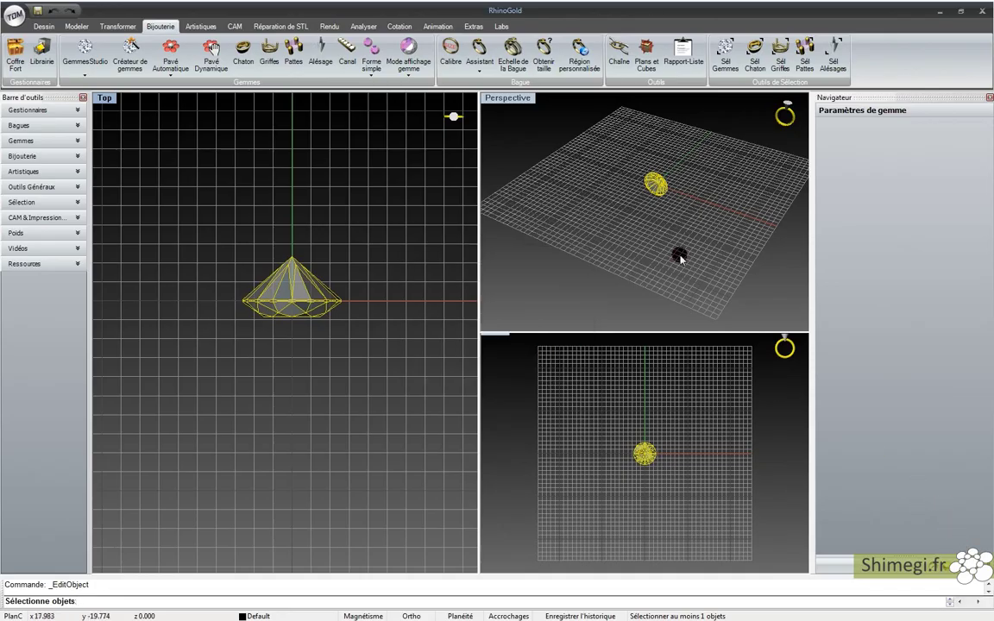
click(656, 185)
click(644, 451)
Step: Open the Pierres folder in the Librairie pane and delete the existing gem from the model
click(926, 541)
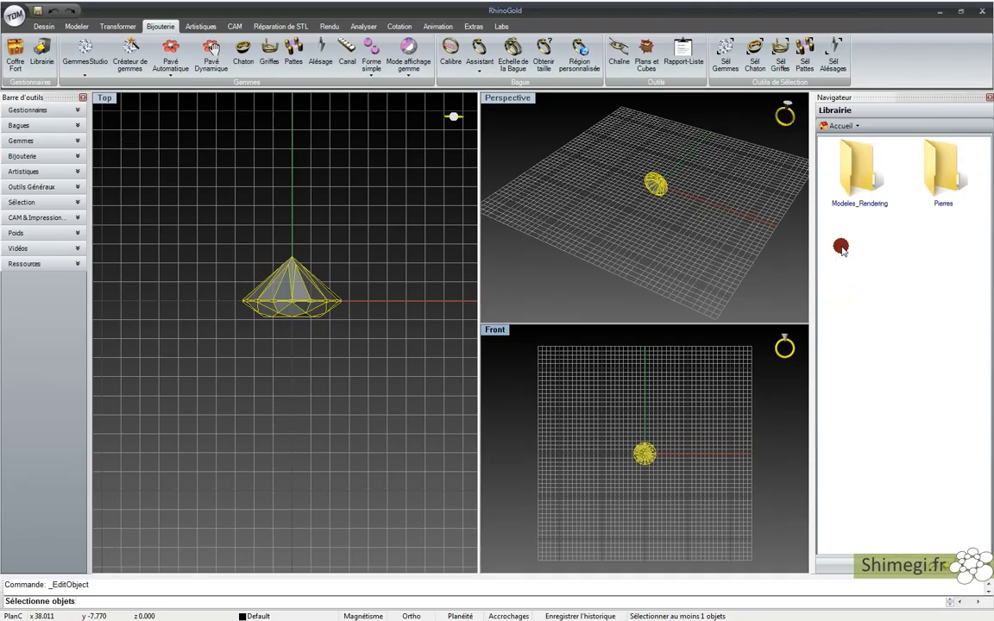
double_click(947, 184)
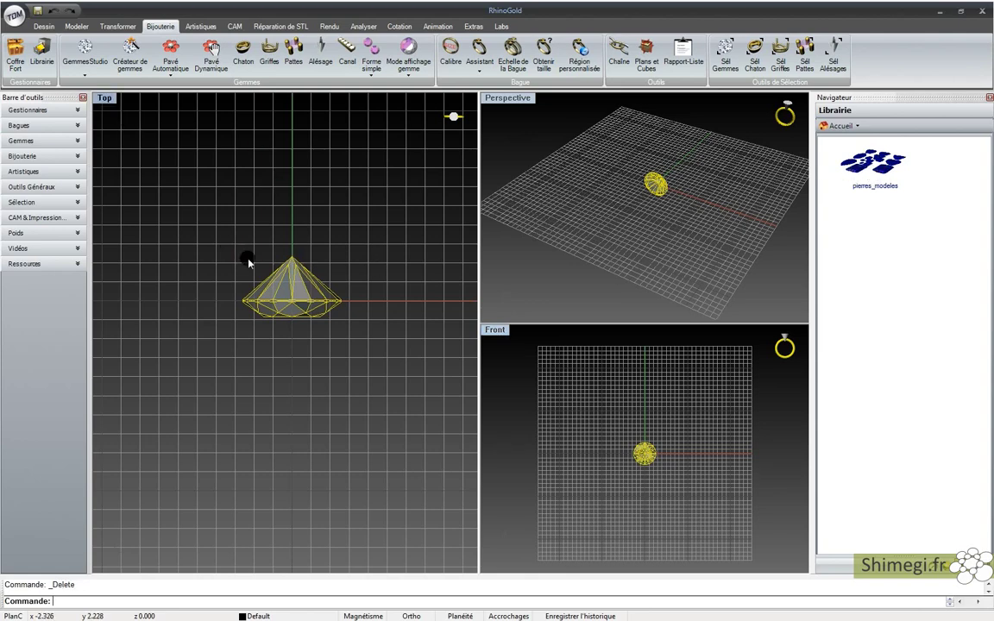
key(Delete)
Step: Insert the pierres_modeles library item near the origin in the Perspective viewport with the default rotation angle, and delete the placed stones
click(868, 164)
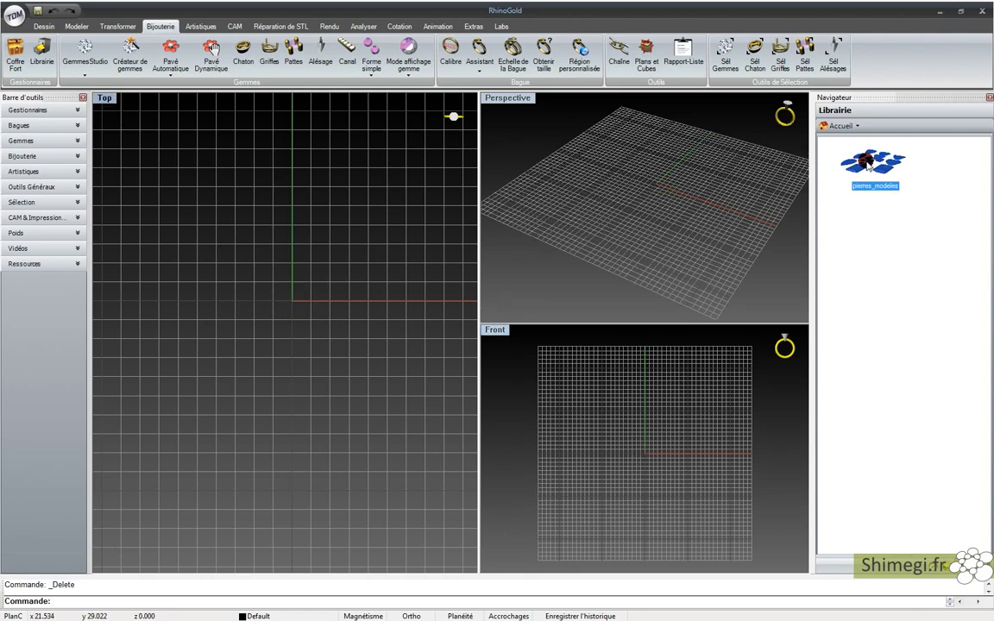
drag(868, 164, 789, 148)
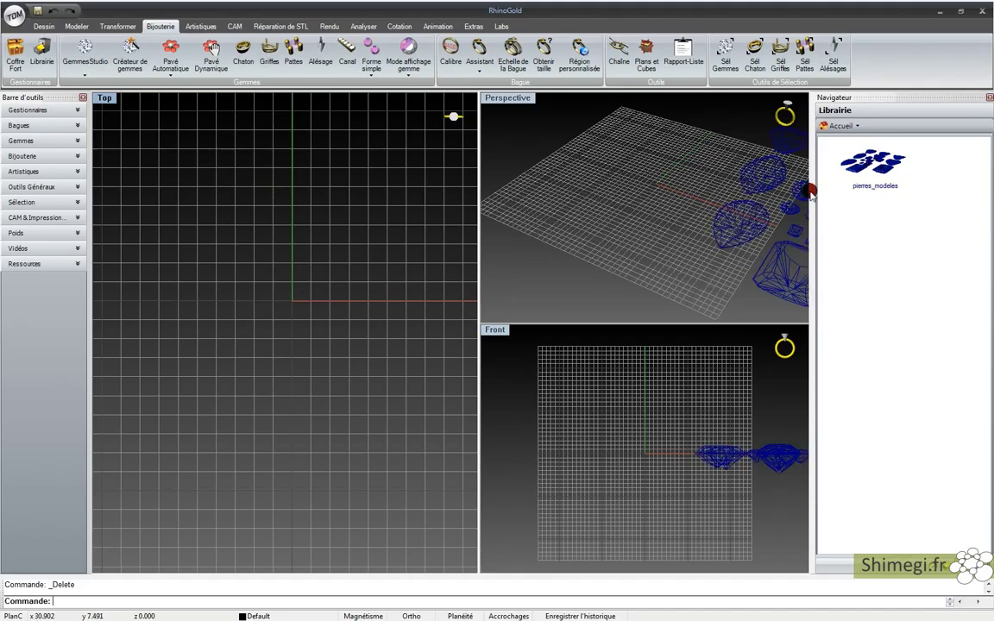
drag(803, 194, 657, 189)
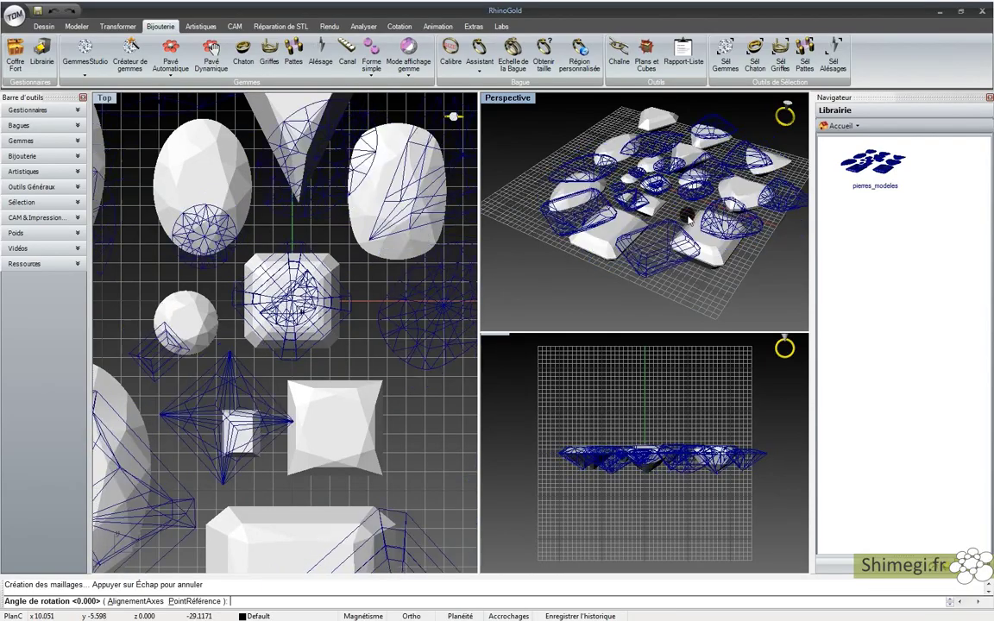
key(Return)
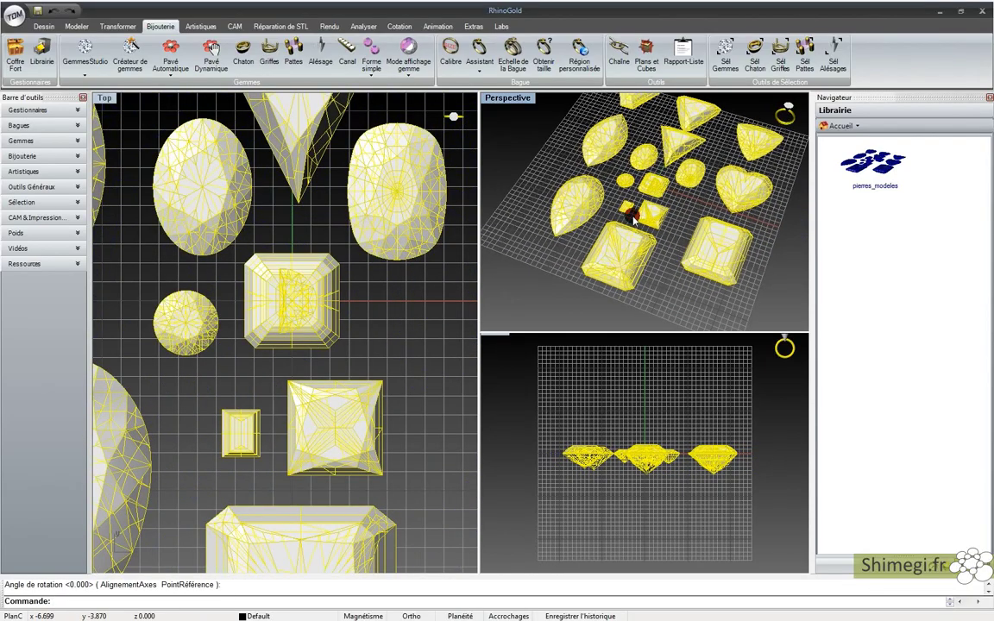
key(Delete)
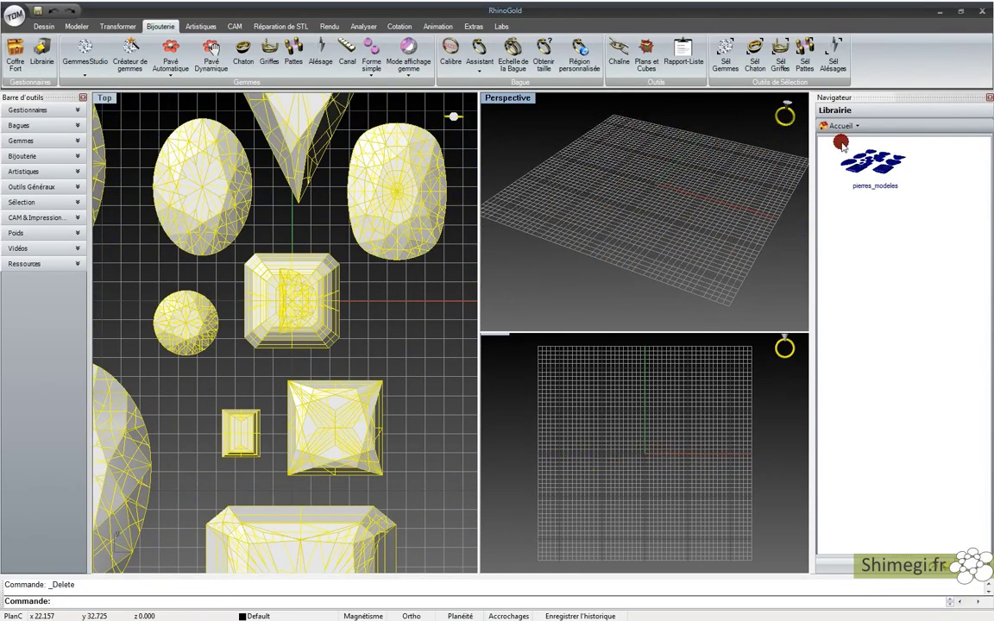
Step: Browse the Pierres and Modeles_Rendering folders from the library's home level
click(837, 126)
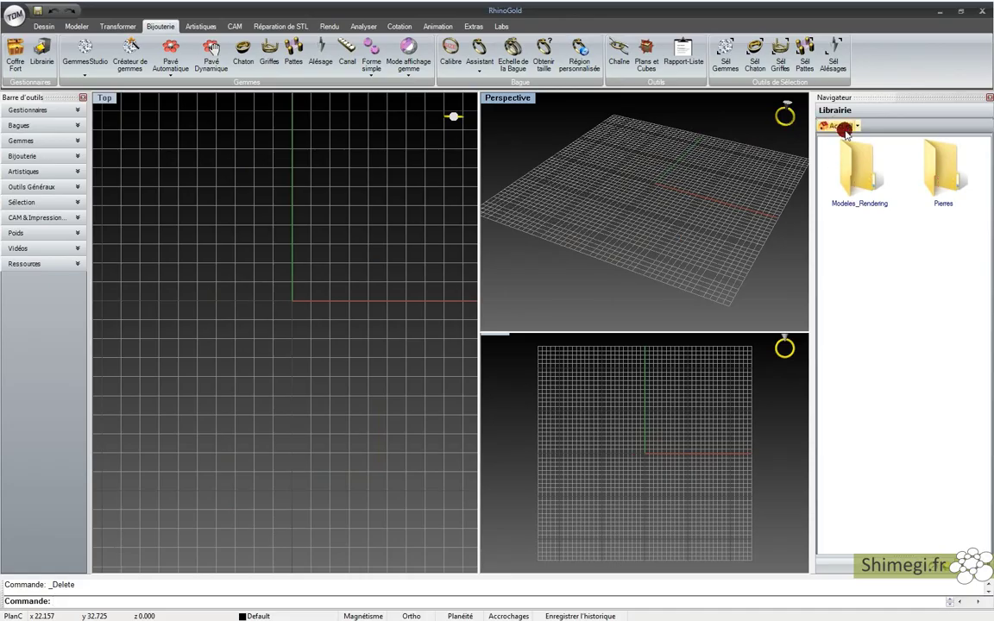
double_click(939, 192)
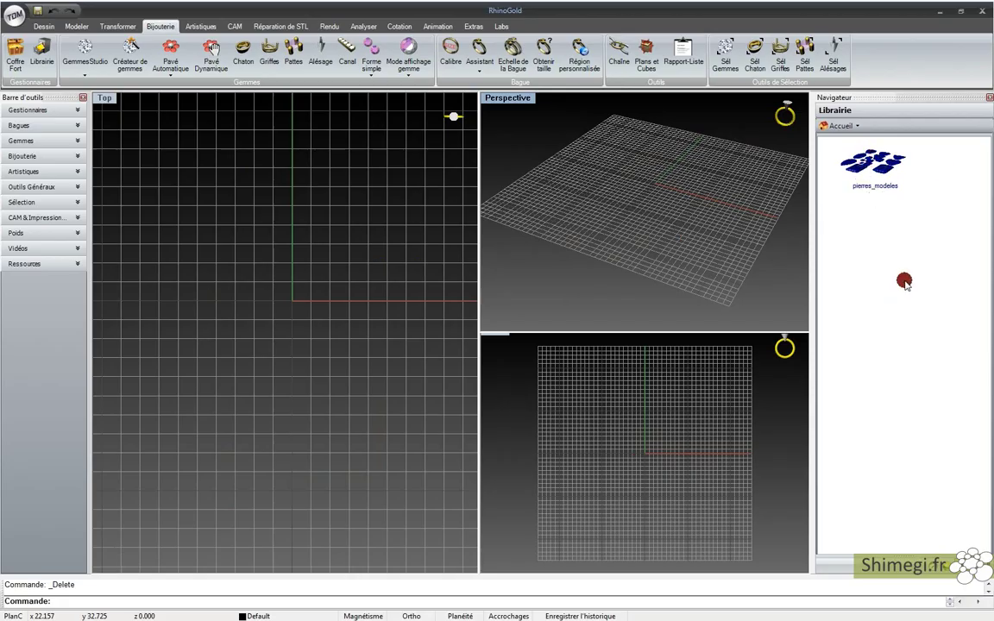
click(831, 126)
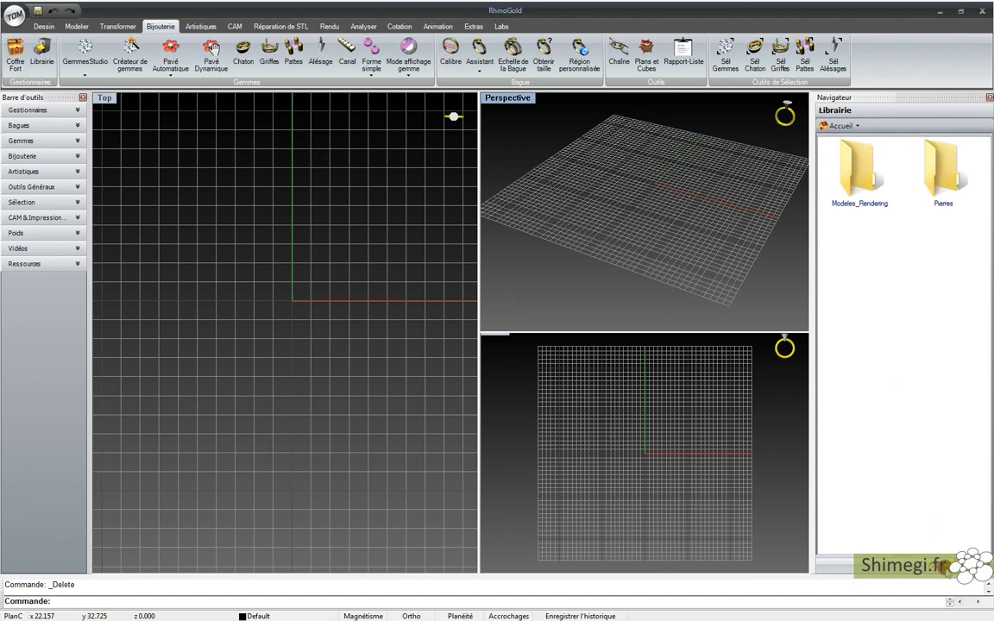
double_click(859, 173)
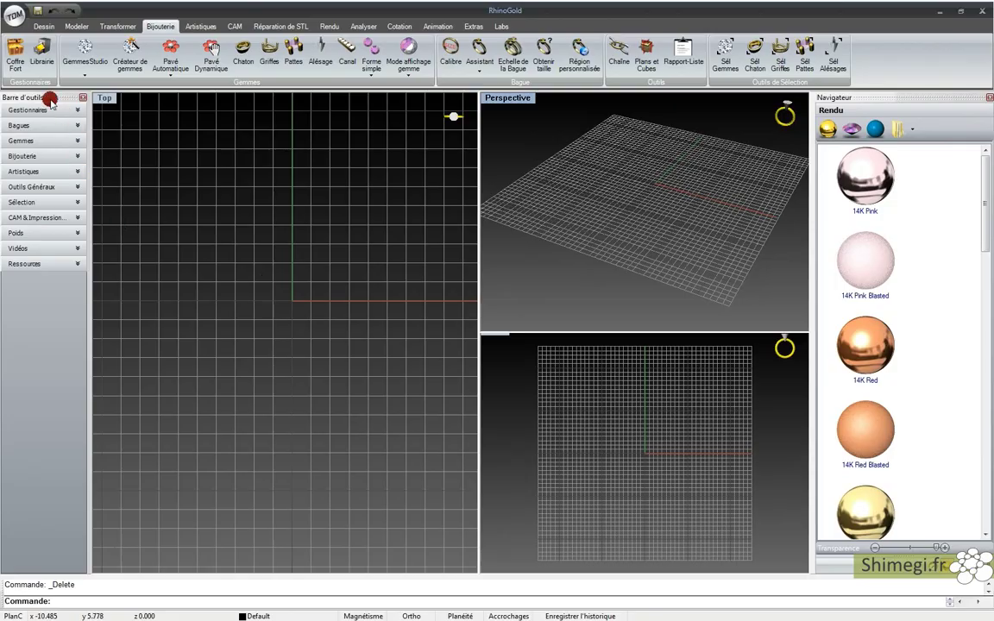
Step: Expand the Bagues and Gestionnaires groups of the Barre d'outils to see their tools
click(37, 127)
click(22, 109)
Step: Draw a solid box about 9 by 4 grid squares just below the X axis in the Top viewport, setting its height in the Front viewport
click(76, 27)
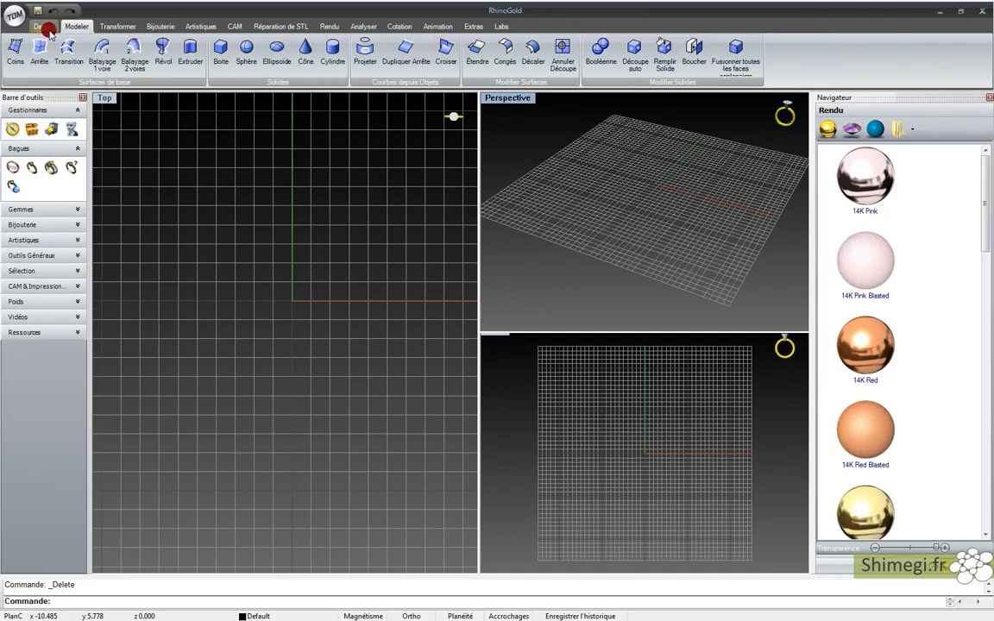
click(214, 53)
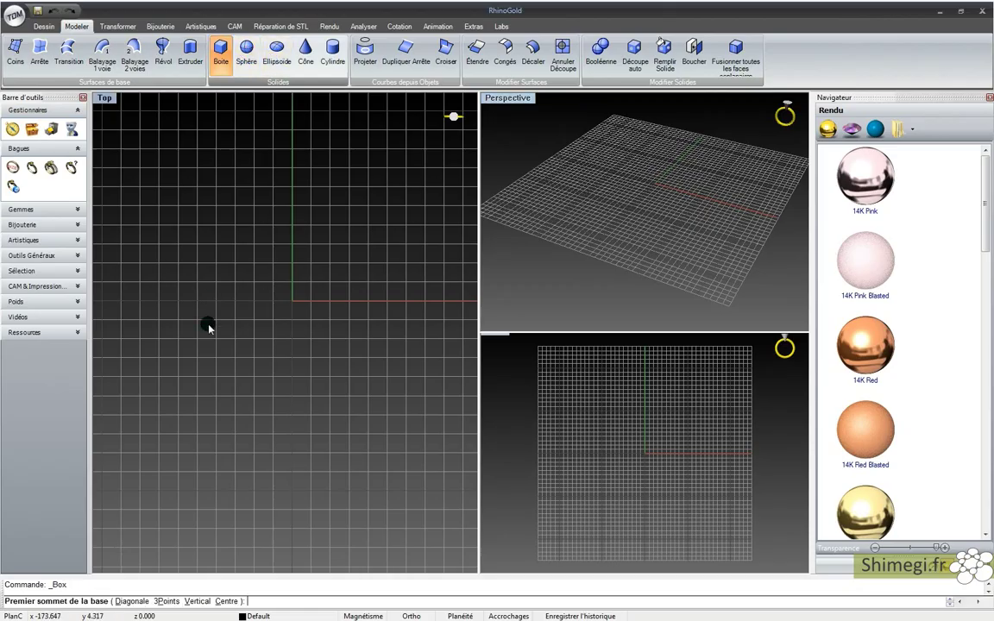
click(206, 324)
click(370, 403)
click(605, 431)
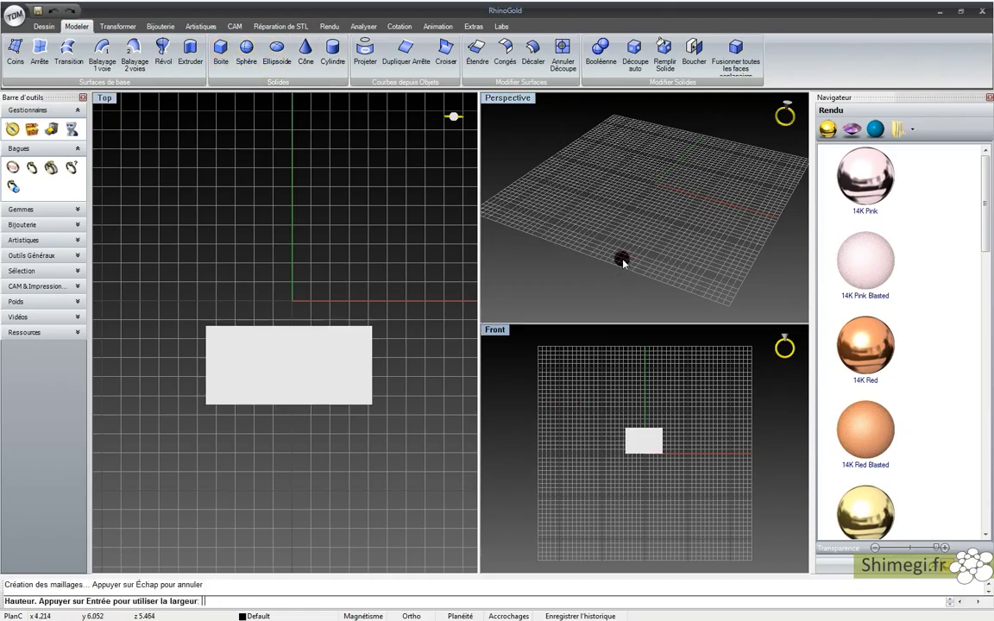
right_drag(608, 259, 610, 260)
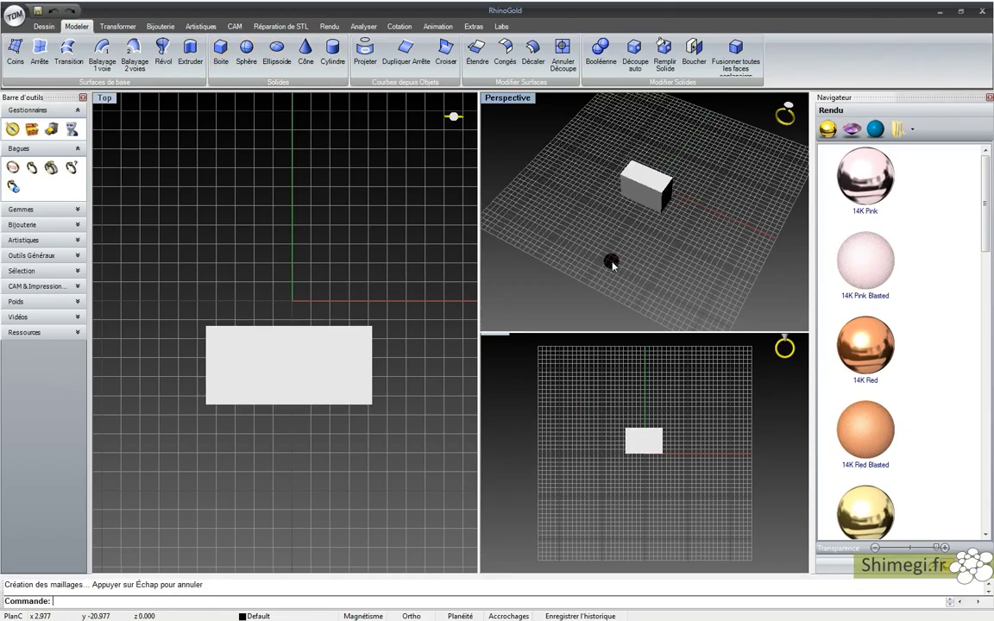
Step: Maximize the Perspective viewport, apply the 14K Pink material to the box, and view it from several angles
double_click(508, 98)
right_drag(423, 274, 420, 252)
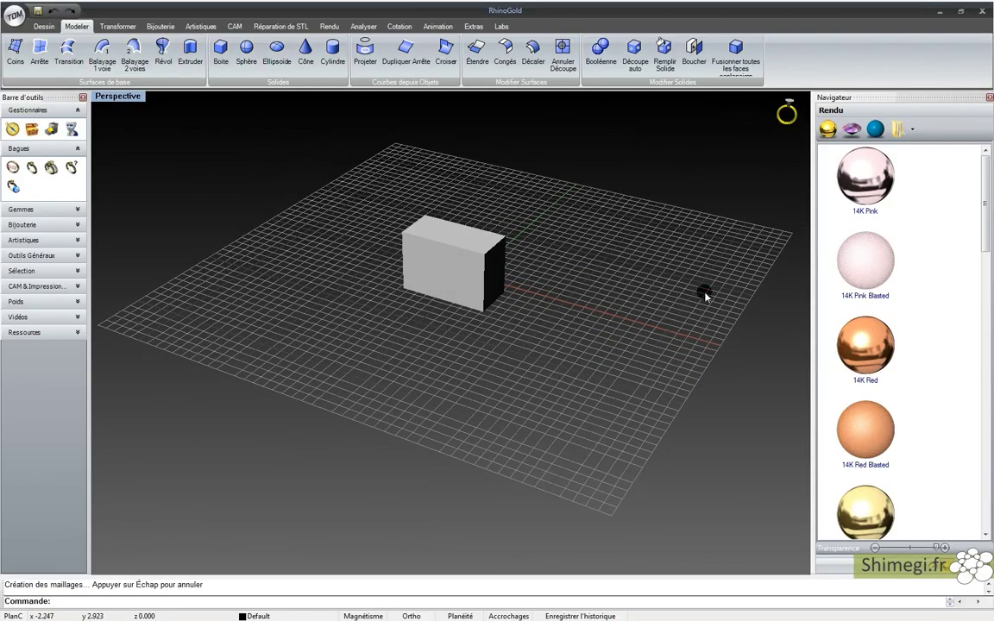
drag(865, 177, 497, 260)
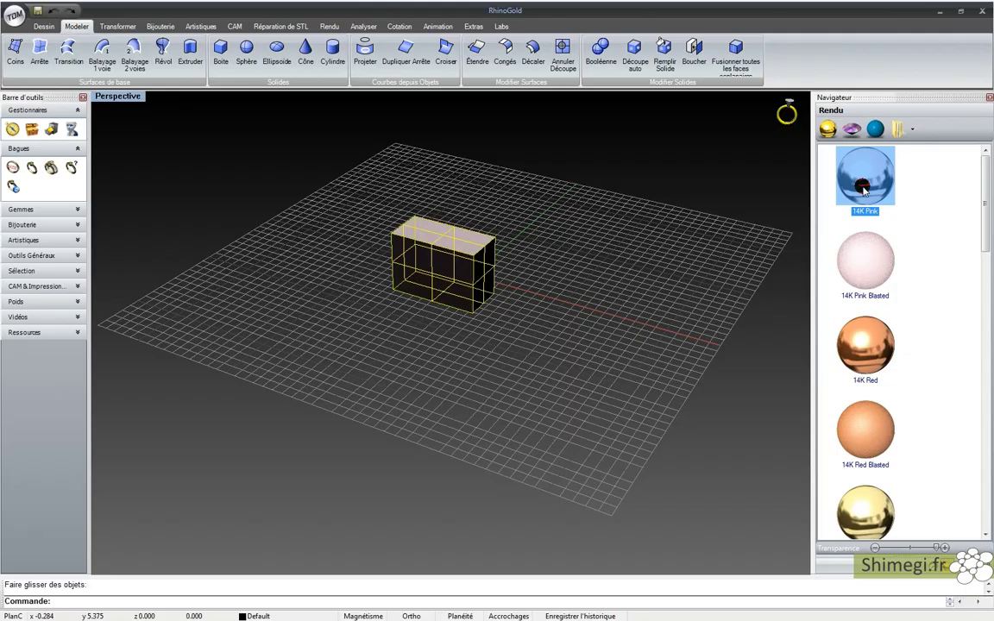
click(727, 185)
right_drag(654, 200, 624, 199)
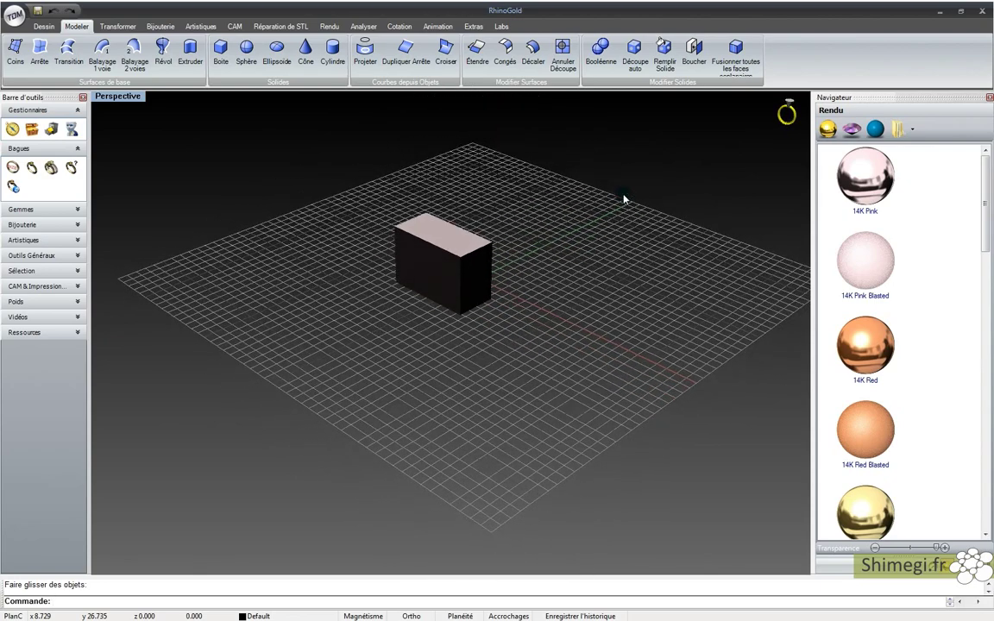
right_drag(508, 206, 554, 199)
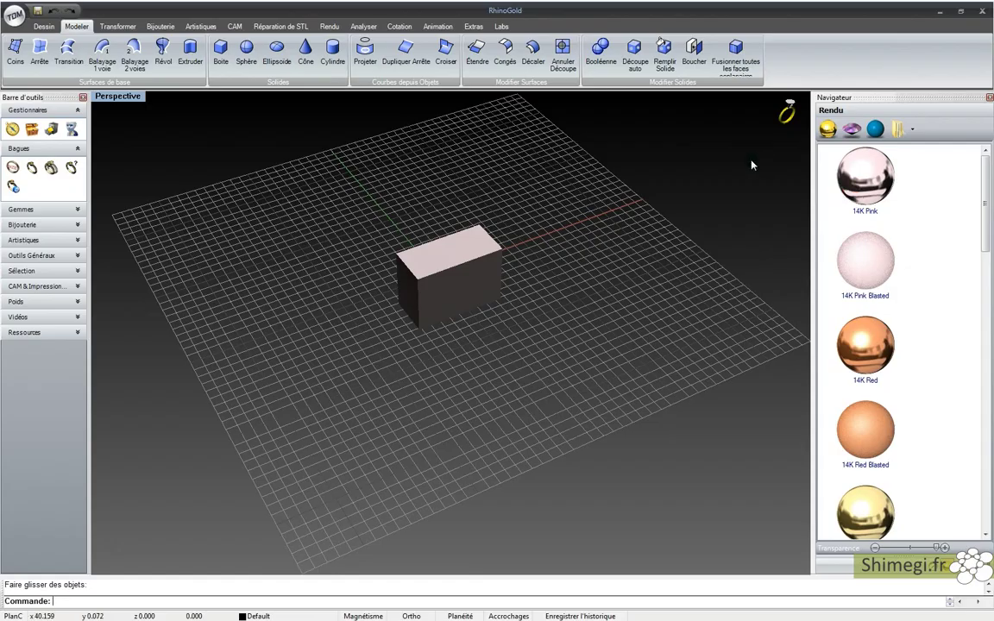
Step: Examine the Rendu pane's metal, gem and enamel material libraries and its option for opening a material file
click(681, 52)
click(852, 131)
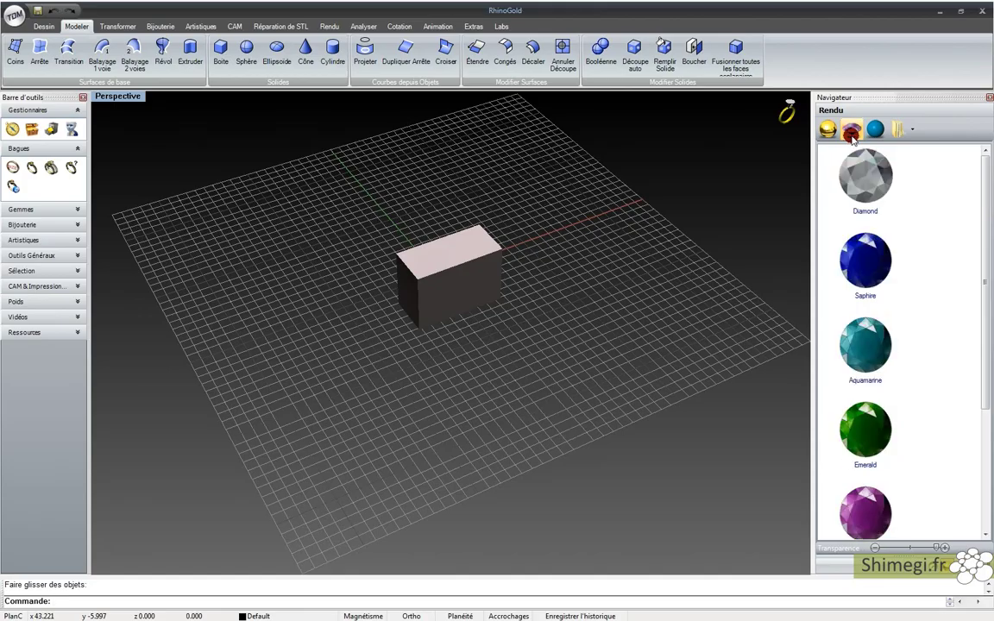
click(827, 130)
drag(985, 223, 990, 500)
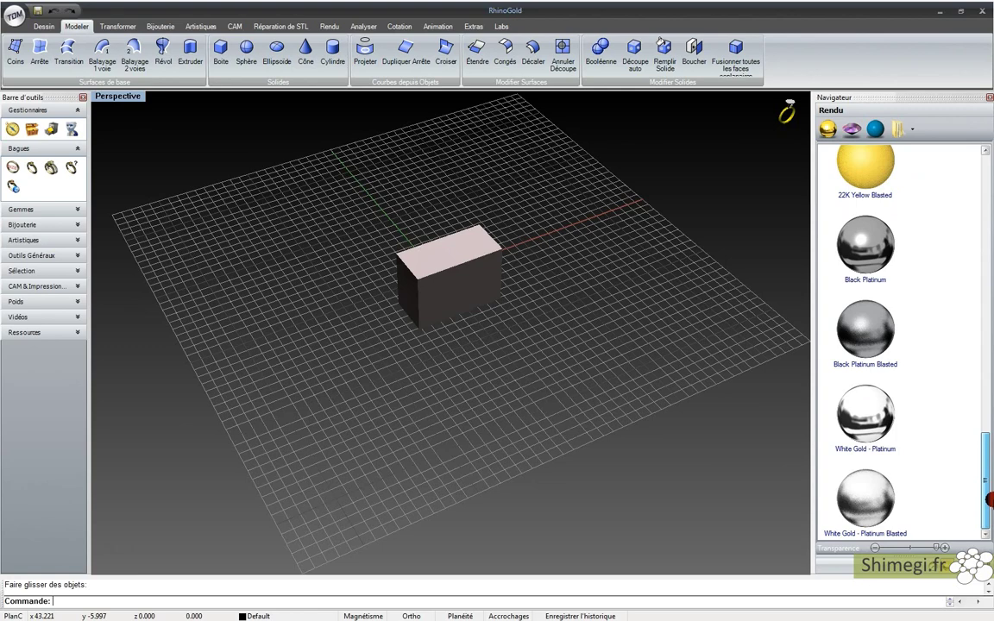
click(852, 129)
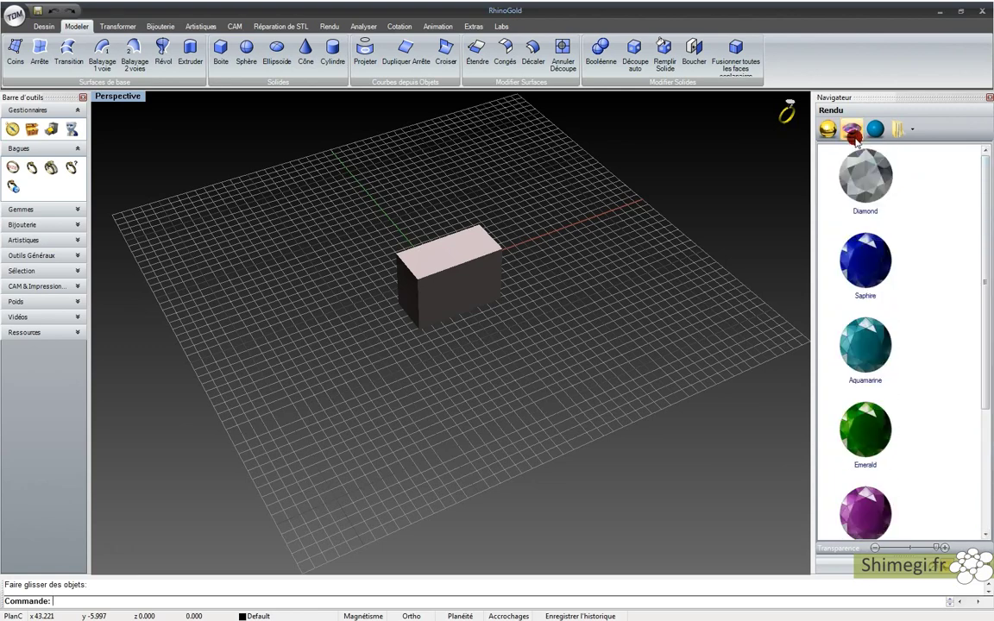
drag(978, 244, 986, 396)
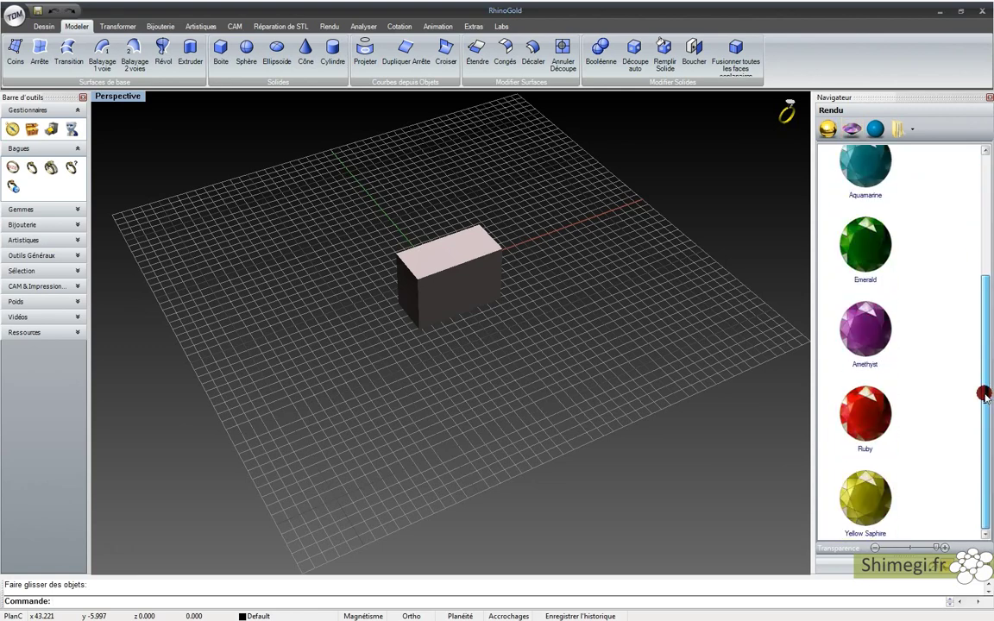
click(876, 129)
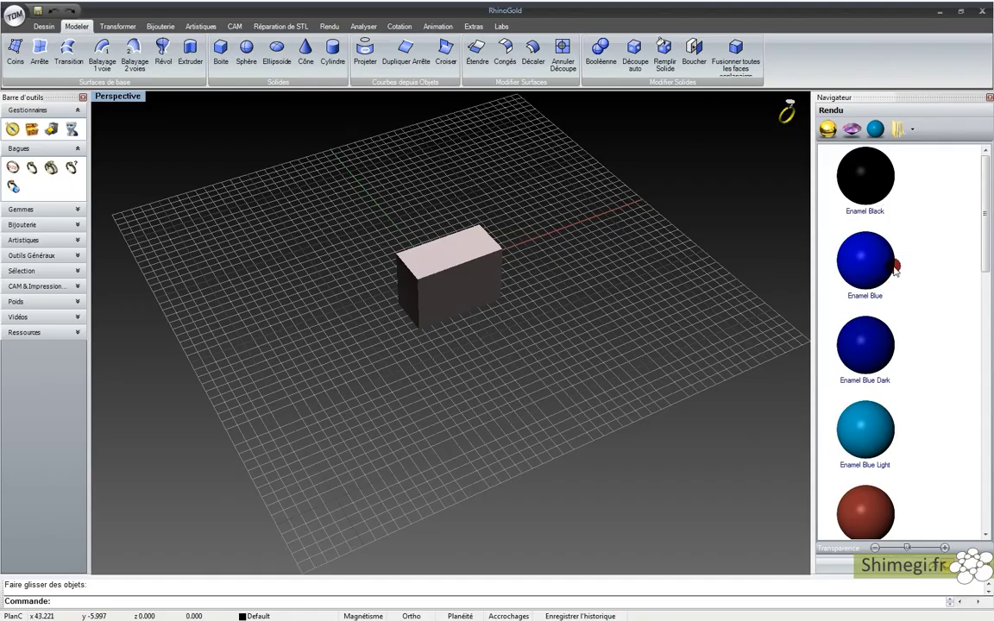
drag(985, 248, 987, 497)
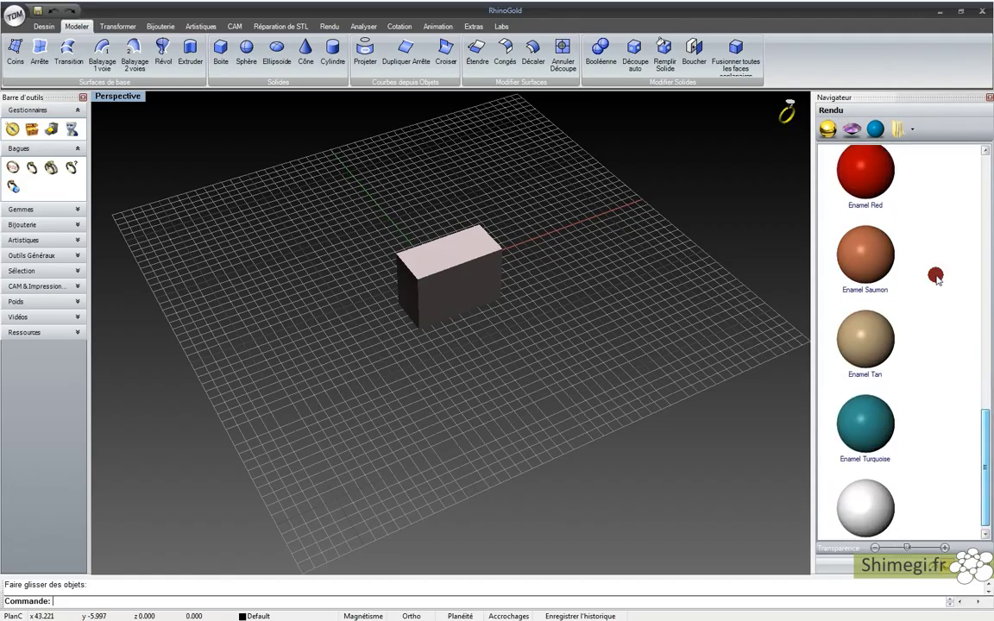
click(918, 149)
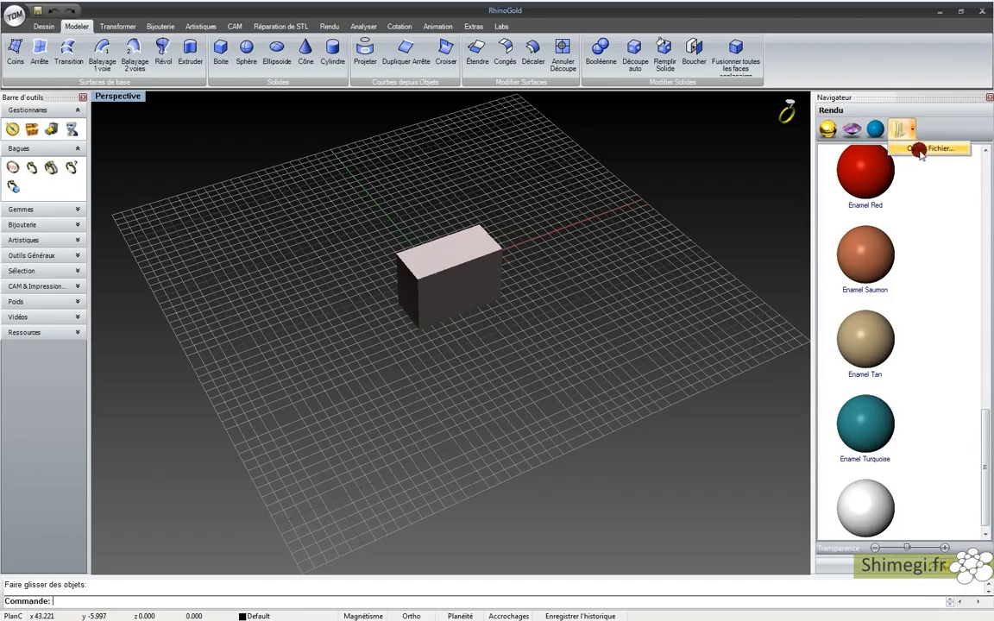
Step: Close the Navigateur, bring up the Bijouterie tools, and collapse the Bagues and Gestionnaires groups of the Barre d'outils
click(987, 97)
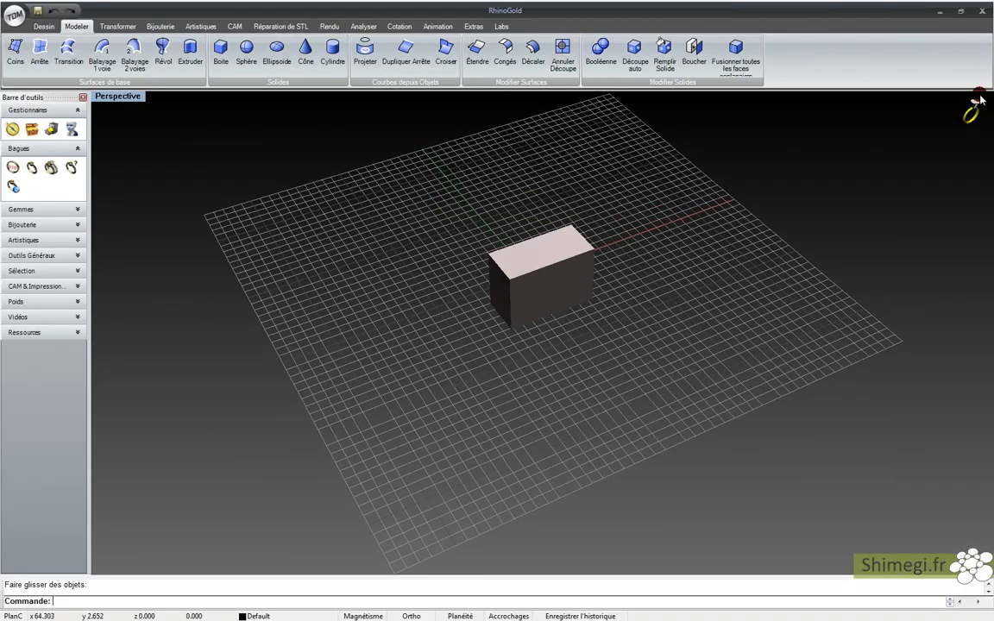
right_drag(511, 243, 463, 233)
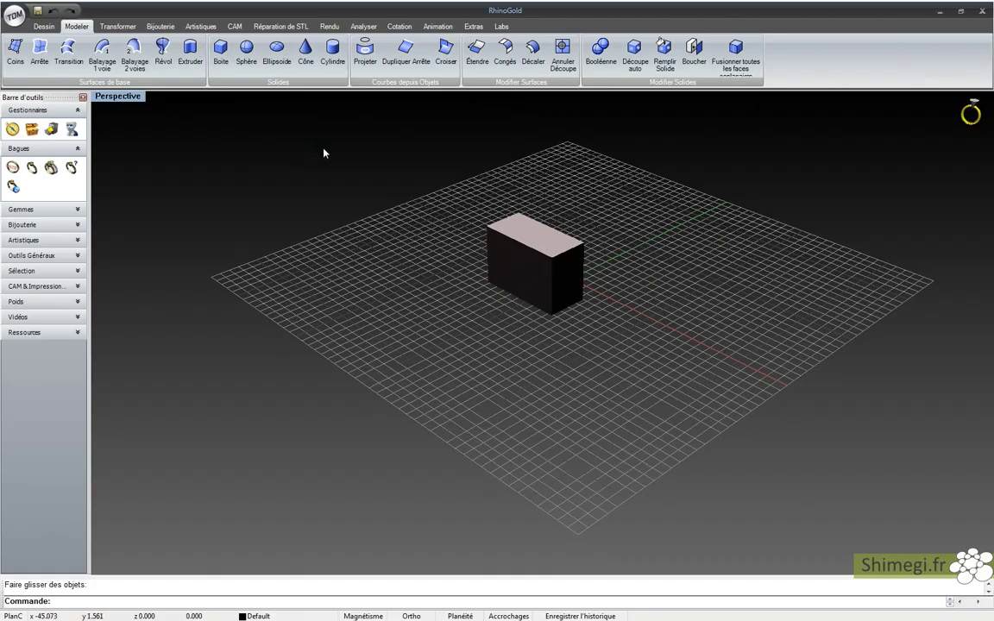
click(160, 26)
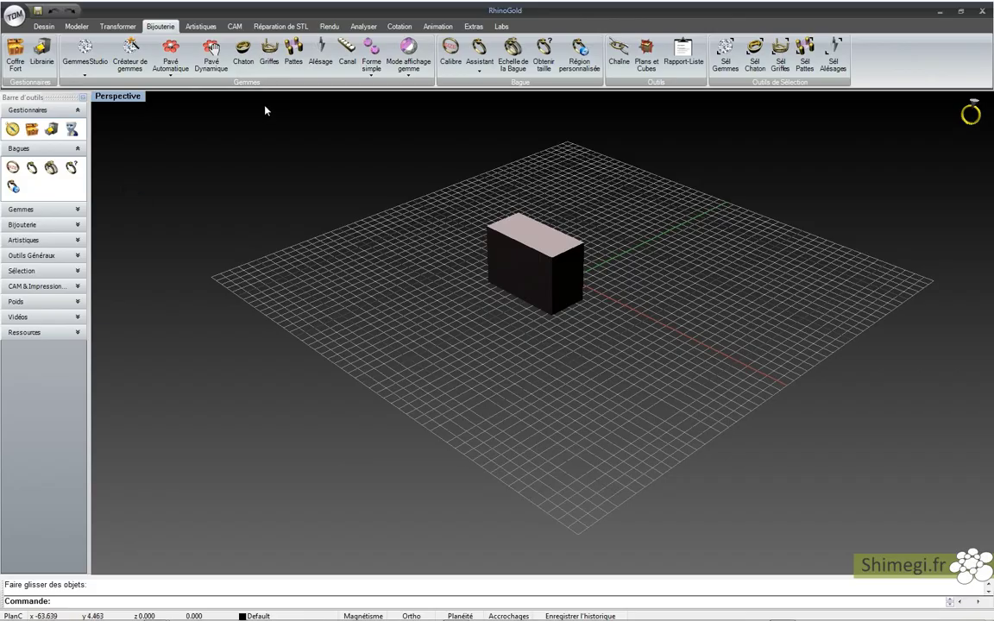
click(76, 149)
click(74, 108)
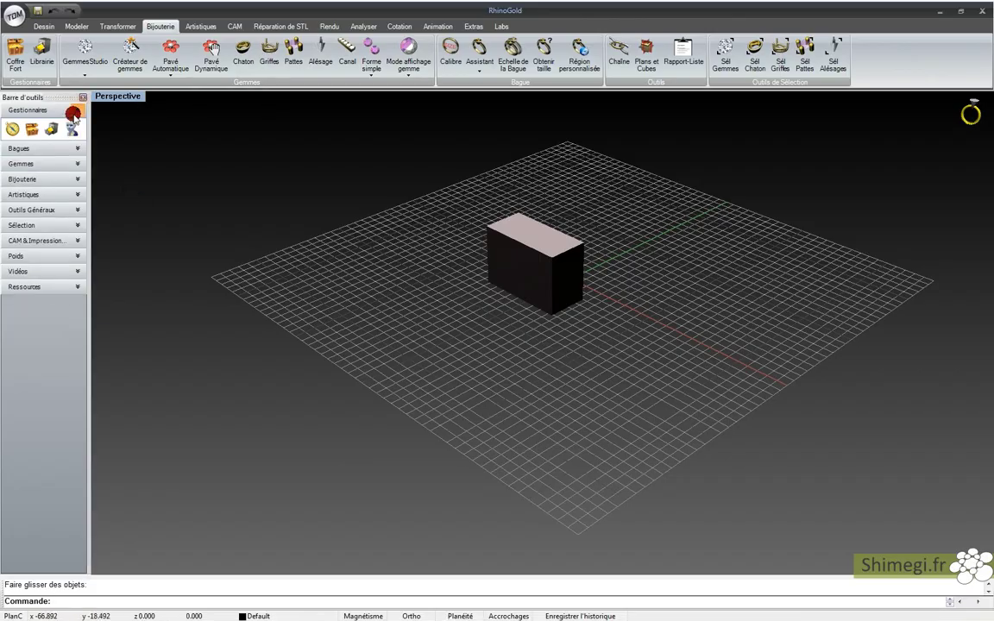
Step: Switch the Perspective viewport's display mode to Ombré and orbit around the box
click(106, 101)
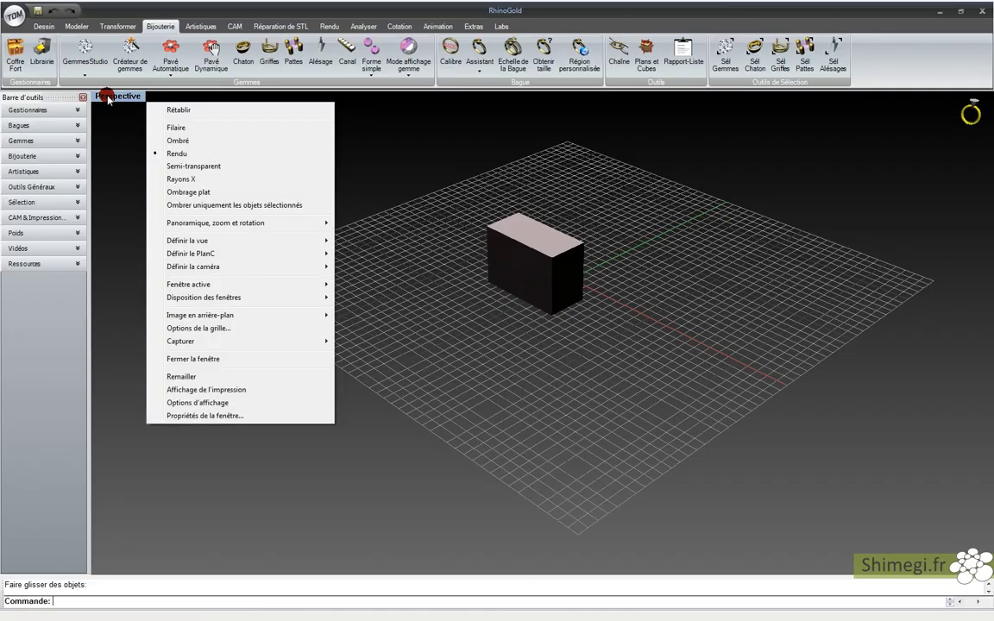
drag(106, 101, 170, 157)
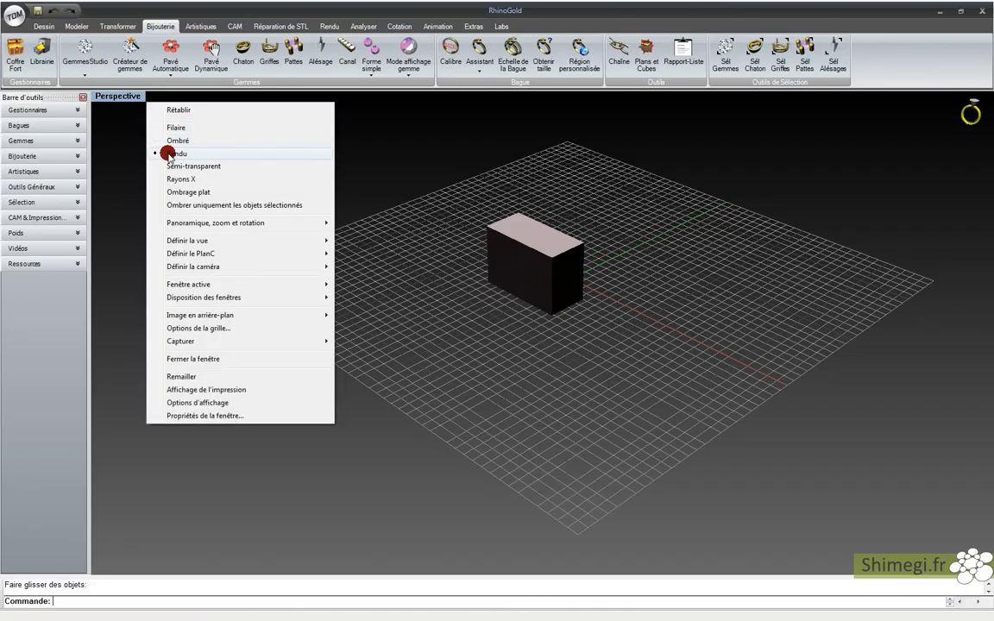
drag(170, 156, 167, 143)
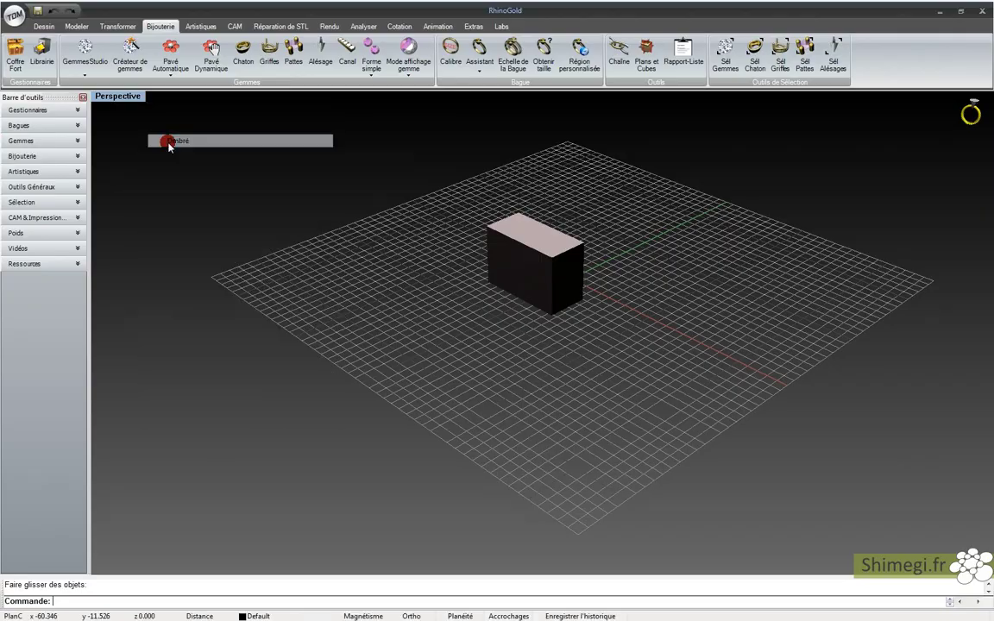
click(135, 104)
mouse_move(135, 105)
right_down()
mouse_move(233, 197)
mouse_move(256, 187)
mouse_move(272, 244)
mouse_move(266, 277)
mouse_move(273, 226)
right_up()
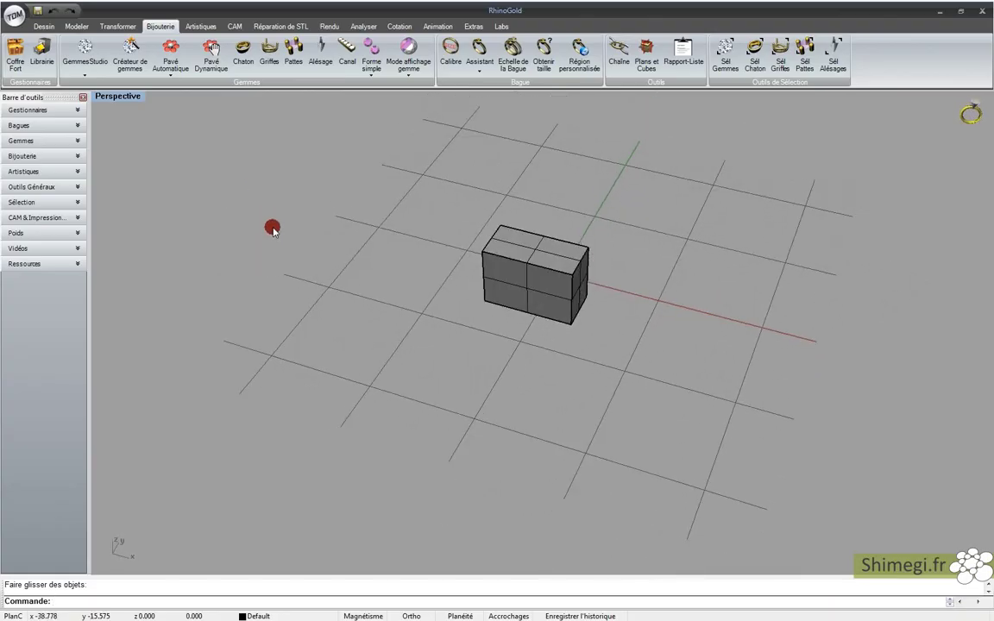
mouse_move(312, 255)
right_down()
mouse_move(419, 229)
mouse_move(485, 252)
mouse_move(302, 166)
mouse_move(117, 99)
right_up()
Step: Try the Semi-transparent display mode on the box, and restore the Perspective viewport to Rendu
right_click(117, 98)
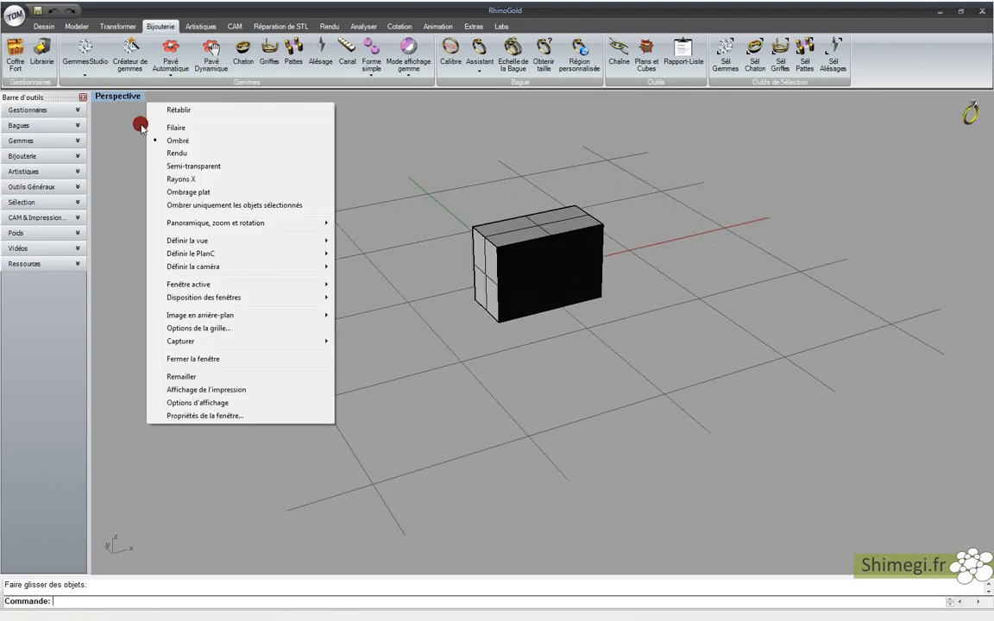
click(195, 166)
right_drag(195, 164, 93, 102)
right_click(106, 95)
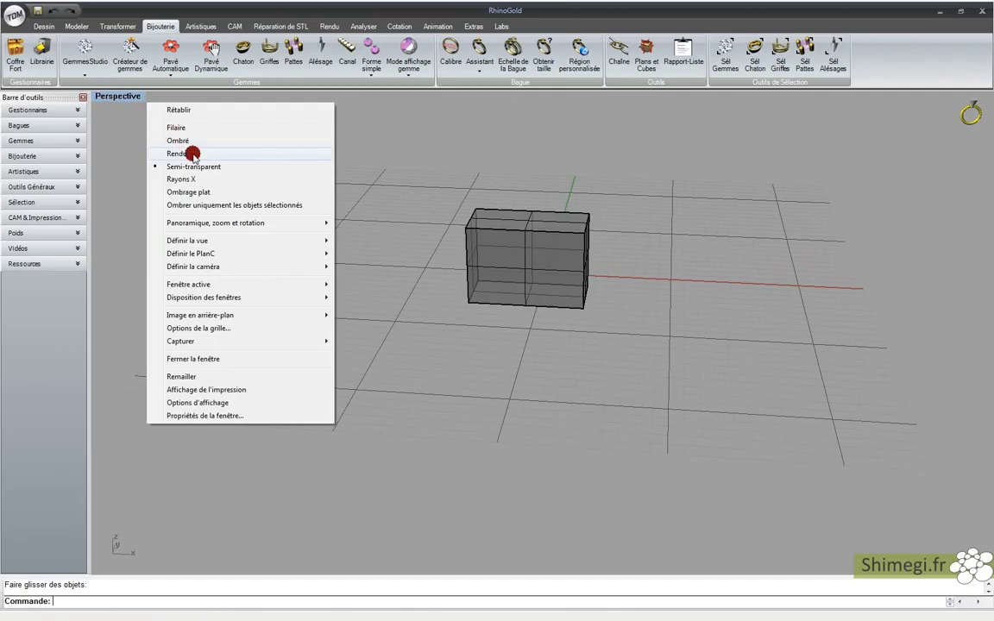
click(191, 154)
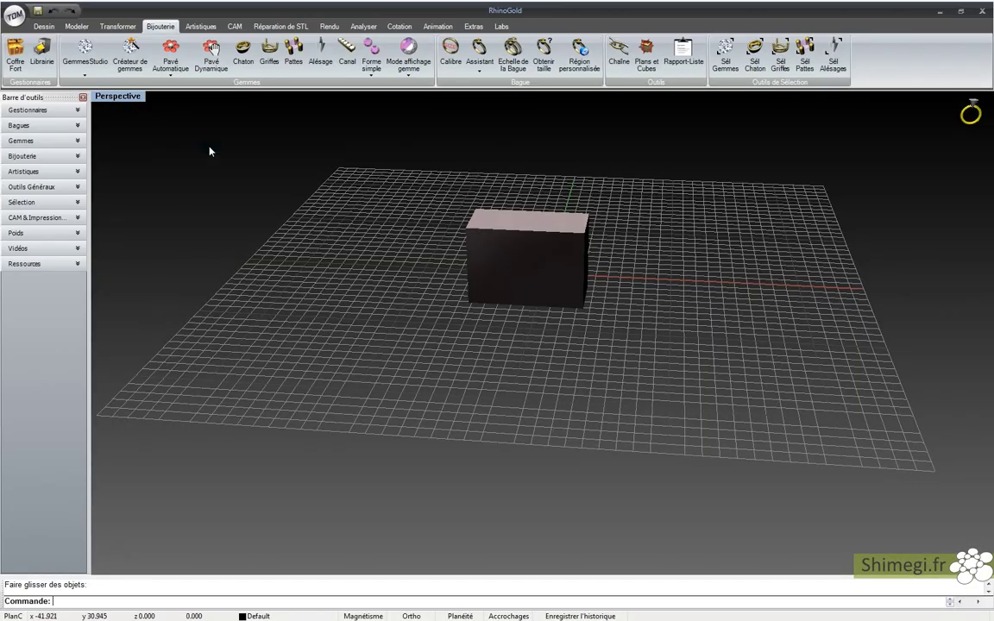
Step: Examine the rendered box from different angles and distances, selecting it briefly to see its highlighted edges
mouse_move(375, 246)
right_down()
mouse_move(253, 191)
mouse_move(242, 218)
mouse_move(275, 256)
mouse_move(512, 262)
mouse_move(512, 284)
mouse_move(605, 287)
mouse_move(572, 242)
mouse_move(559, 261)
mouse_move(540, 266)
mouse_move(480, 260)
mouse_move(492, 248)
mouse_move(592, 298)
mouse_move(584, 291)
mouse_move(590, 307)
mouse_move(478, 221)
mouse_move(447, 215)
mouse_move(559, 211)
mouse_move(506, 214)
mouse_move(493, 256)
mouse_move(675, 306)
mouse_move(614, 257)
mouse_move(572, 251)
mouse_move(612, 184)
mouse_move(521, 259)
mouse_move(518, 240)
mouse_move(477, 248)
mouse_move(504, 237)
right_up()
scroll(676, 306, down, 5)
scroll(613, 259, up, 3)
scroll(614, 259, up, 2)
click(508, 213)
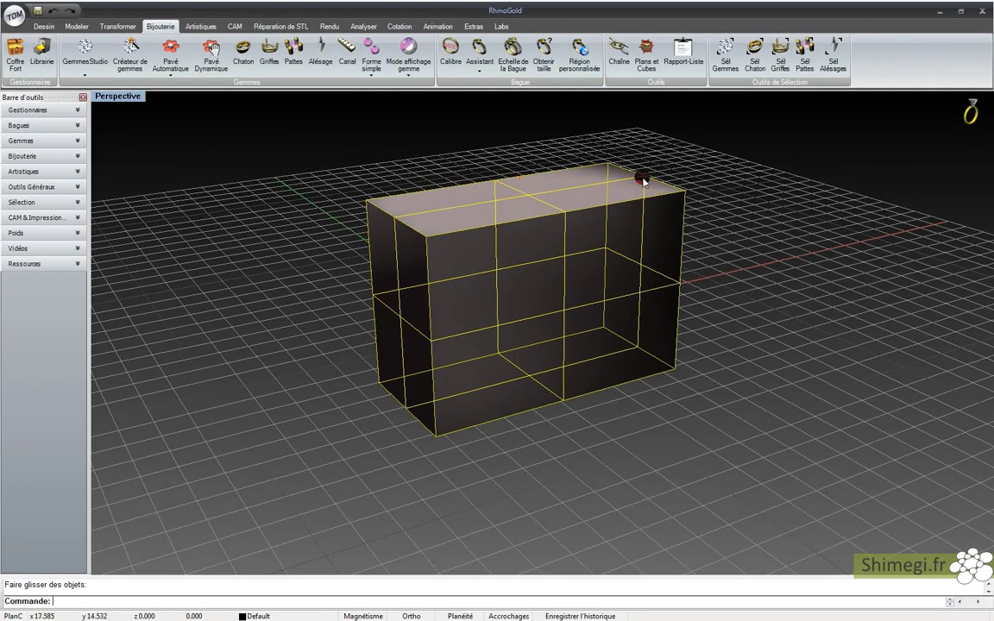
key(Escape)
mouse_move(483, 277)
right_down()
mouse_move(509, 297)
mouse_move(465, 292)
mouse_move(466, 263)
right_up()
scroll(510, 295, down, 5)
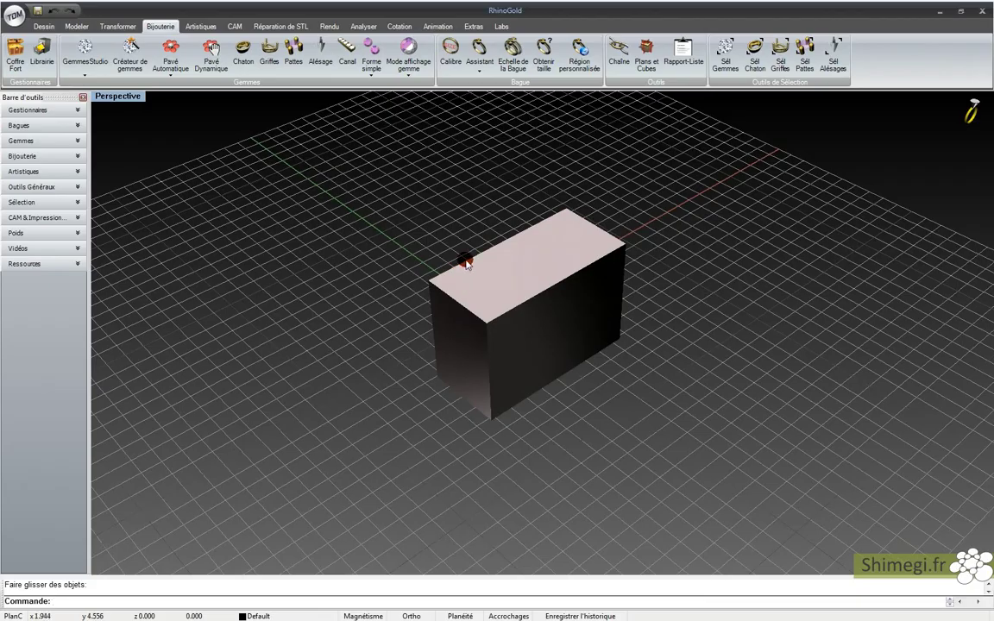